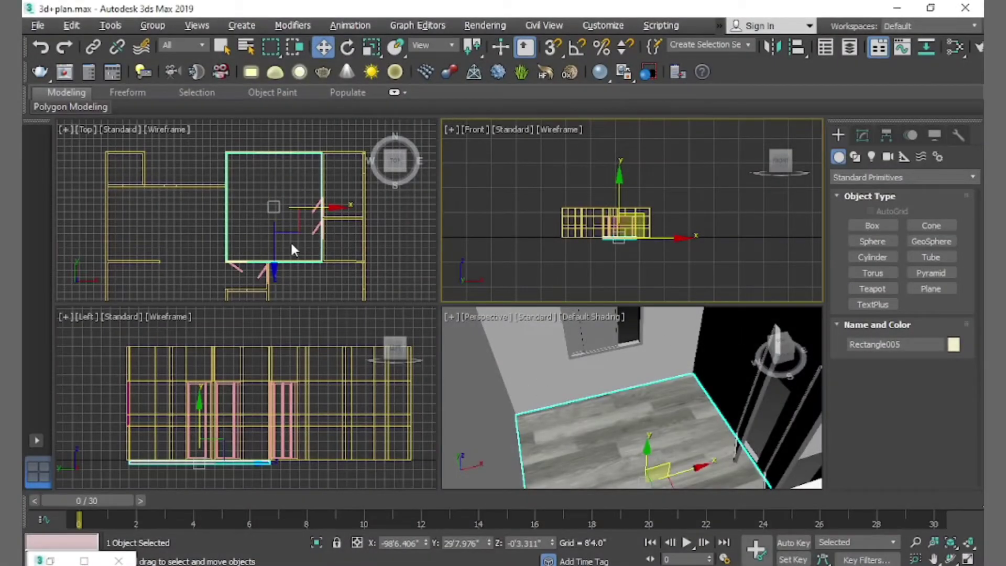
# - Draw a flat box about 6'6" by 5'9" on the room floor and nudge it into place
pyautogui.scroll(2, 281, 186)
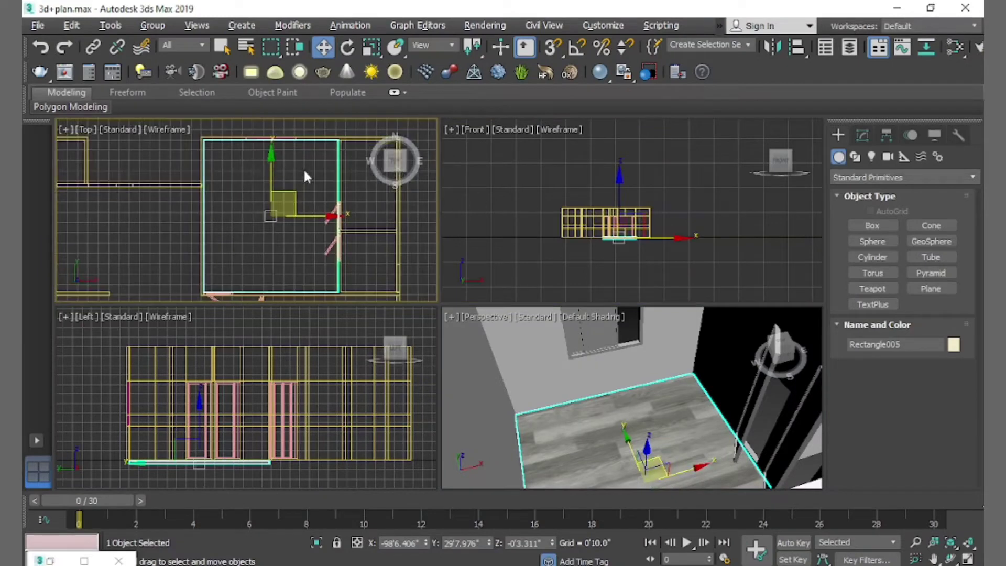
pyautogui.click(871, 225)
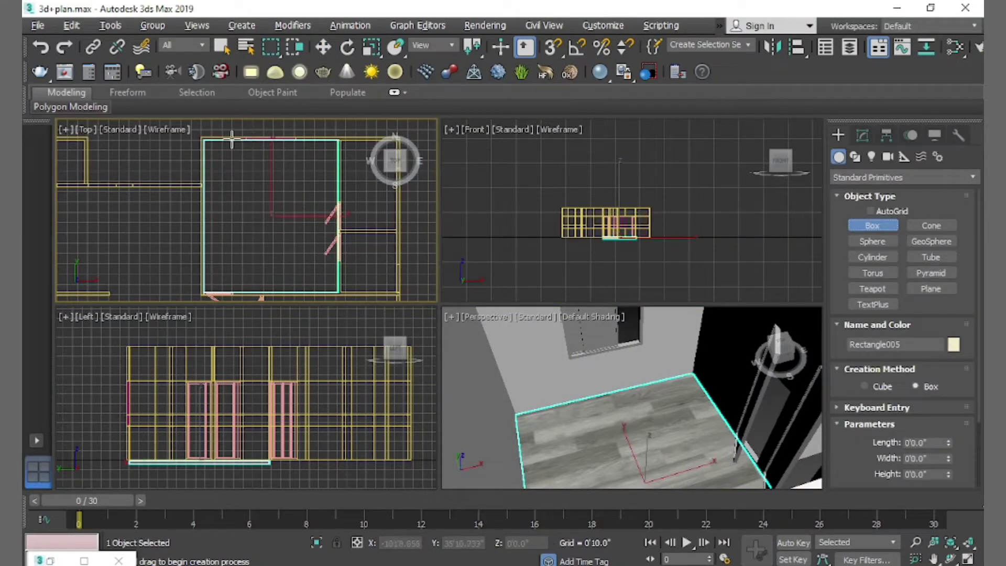
pyautogui.scroll(1, 237, 140)
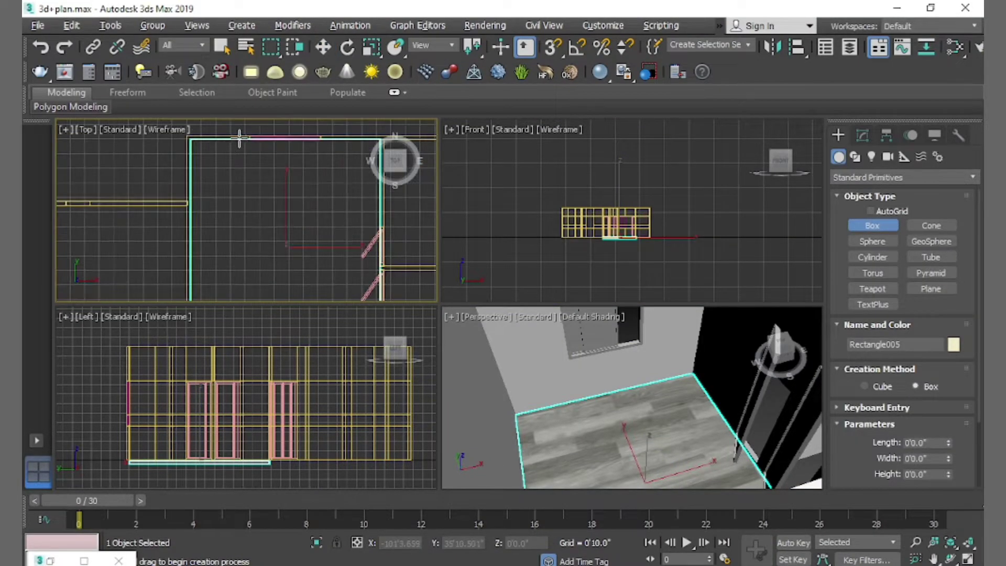
pyautogui.moveTo(241, 139); pyautogui.dragTo(343, 254)
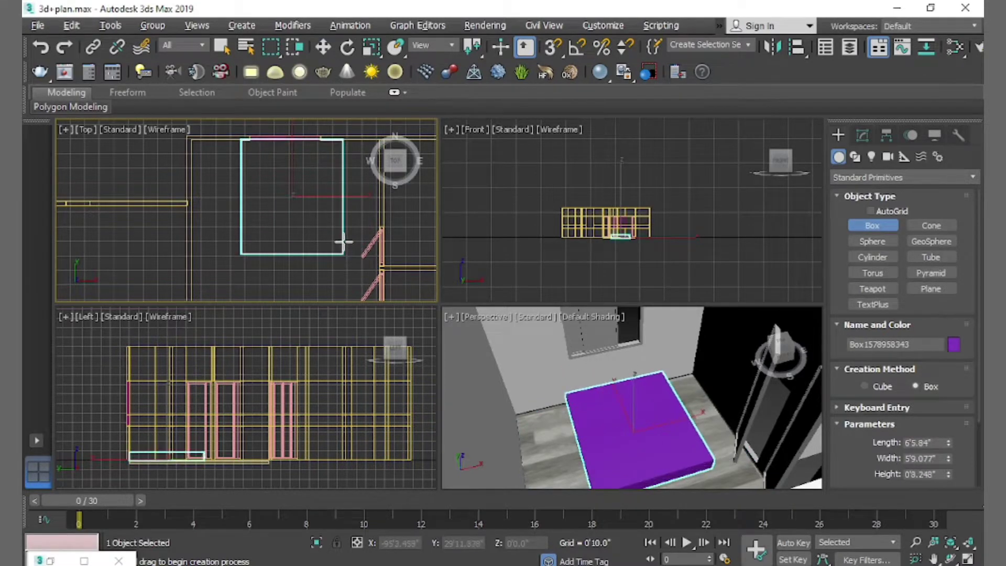
pyautogui.click(323, 47)
pyautogui.press('z')
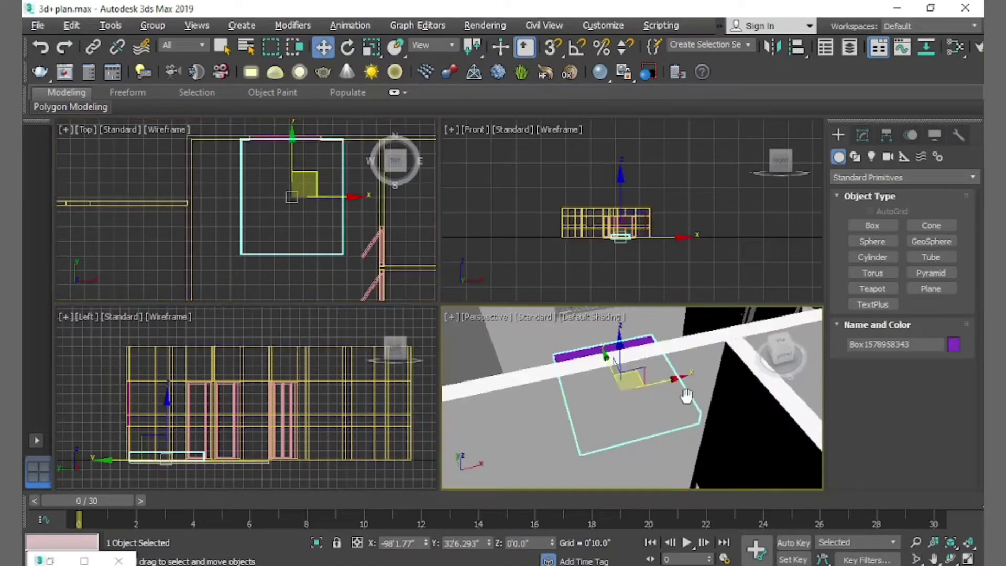
pyautogui.hotkey('alt', 'w')
pyautogui.moveTo(501, 359)
pyautogui.keyDown('alt'); pyautogui.mouseDown(button='middle')
pyautogui.moveTo(487, 339)
pyautogui.moveTo(456, 341)
pyautogui.moveTo(466, 295)
pyautogui.moveTo(445, 291)
pyautogui.moveTo(452, 314)
pyautogui.moveTo(414, 274)
pyautogui.moveTo(423, 294)
pyautogui.mouseUp(button='middle'); pyautogui.keyUp('alt')
pyautogui.moveTo(423, 293); pyautogui.dragTo(418, 283)
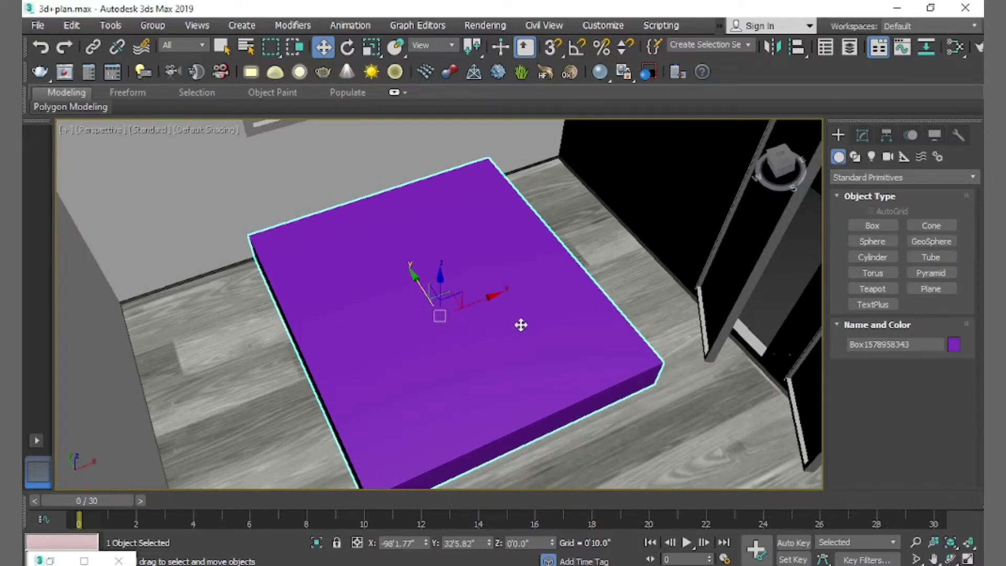
# - Isolate the bed-base box and orbit to a low angle on it
pyautogui.hotkey('alt', 'q')
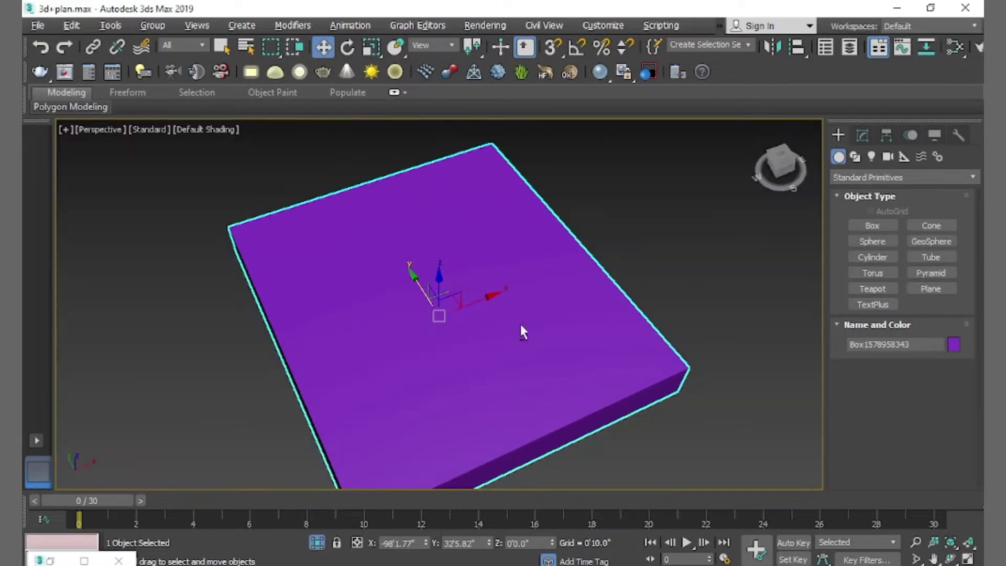
pyautogui.moveTo(521, 333)
pyautogui.keyDown('alt'); pyautogui.mouseDown(button='middle')
pyautogui.moveTo(590, 278)
pyautogui.moveTo(568, 286)
pyautogui.mouseUp(button='middle'); pyautogui.keyUp('alt')
pyautogui.scroll(-5, 551, 298)
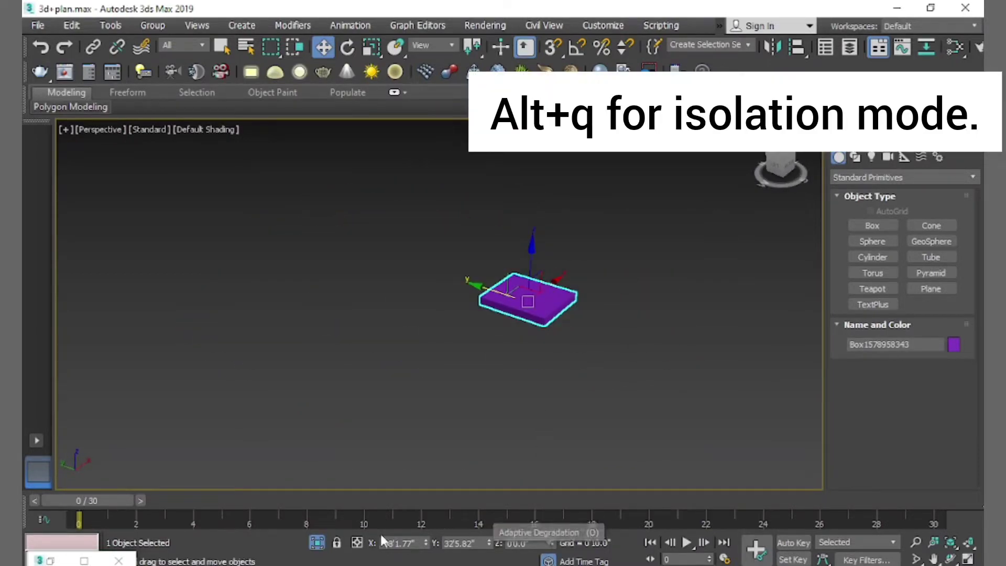
pyautogui.click(317, 543)
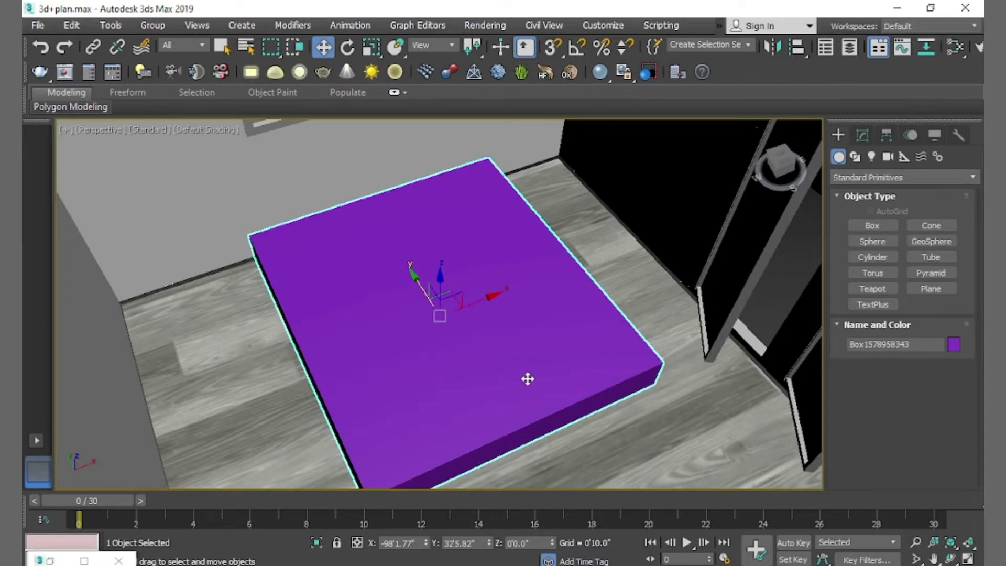
pyautogui.click(317, 542)
pyautogui.moveTo(465, 371)
pyautogui.keyDown('alt'); pyautogui.mouseDown(button='middle')
pyautogui.moveTo(535, 312)
pyautogui.moveTo(561, 260)
pyautogui.mouseUp(button='middle'); pyautogui.keyUp('alt')
# - Set the box's Length, Width and Height Segs to 30
pyautogui.click(861, 133)
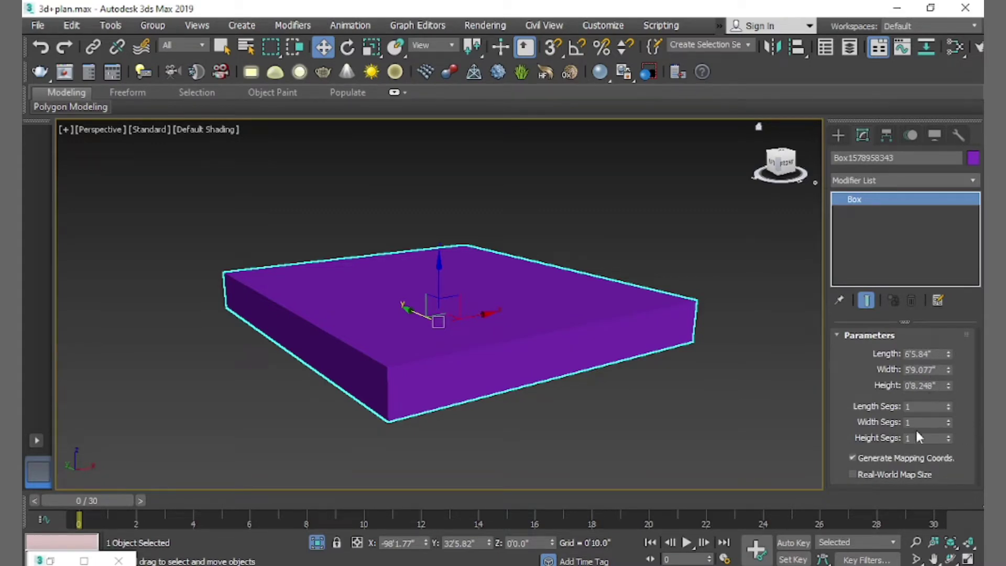
pyautogui.doubleClick(915, 406)
pyautogui.write('30')
pyautogui.doubleClick(916, 422)
pyautogui.write('3')
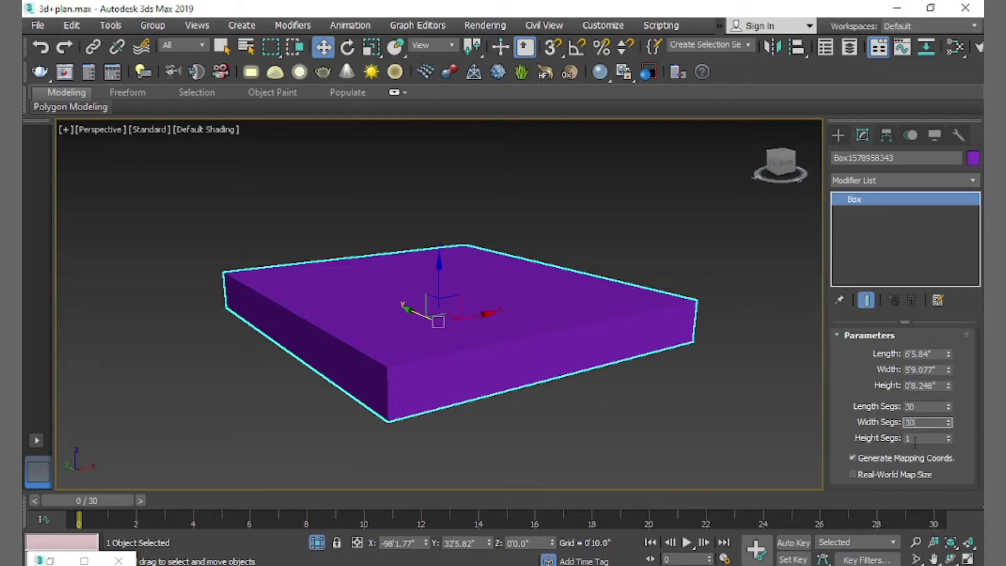
pyautogui.doubleClick(914, 438)
pyautogui.write('30')
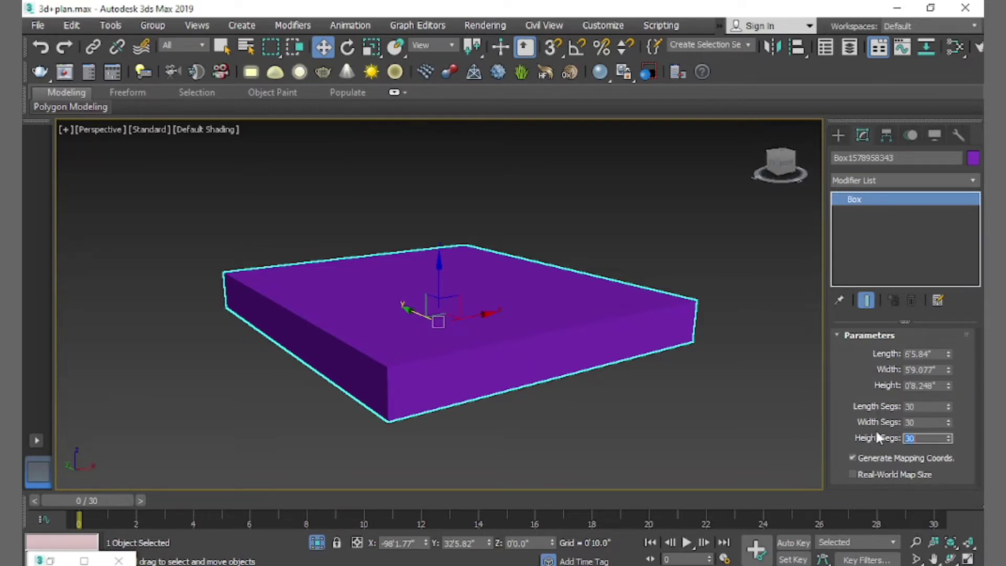
pyautogui.moveTo(725, 373)
pyautogui.keyDown('alt'); pyautogui.mouseDown(button='middle')
pyautogui.moveTo(685, 328)
pyautogui.moveTo(626, 335)
pyautogui.mouseUp(button='middle'); pyautogui.keyUp('alt')
# - Shift-drag an independent copy of the box up above the original in the Front view
pyautogui.hotkey('alt', 'w')
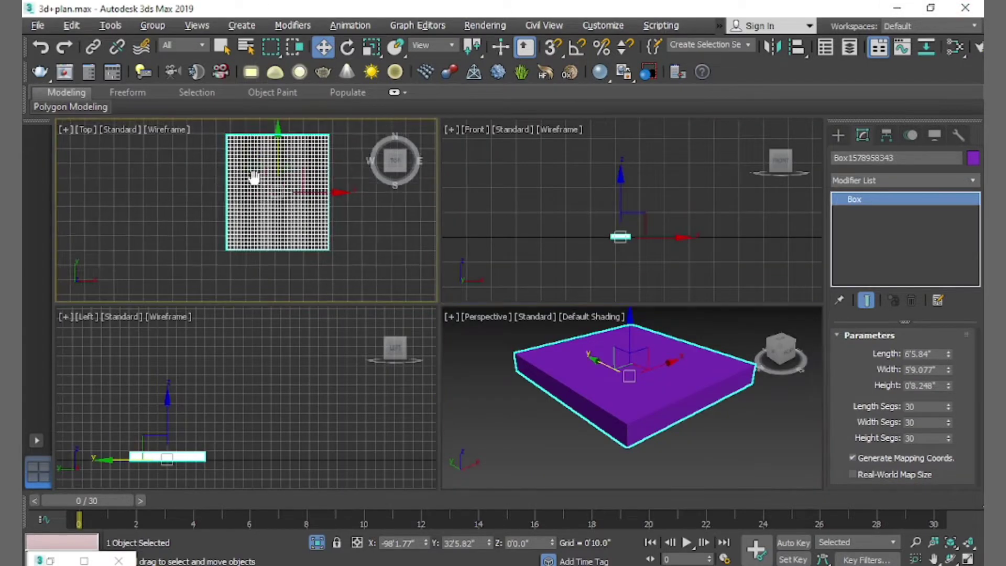
pyautogui.moveTo(253, 175); pyautogui.dragTo(232, 170, button='middle')
pyautogui.scroll(2, 634, 247)
pyautogui.scroll(2, 632, 247)
pyautogui.scroll(2, 611, 224)
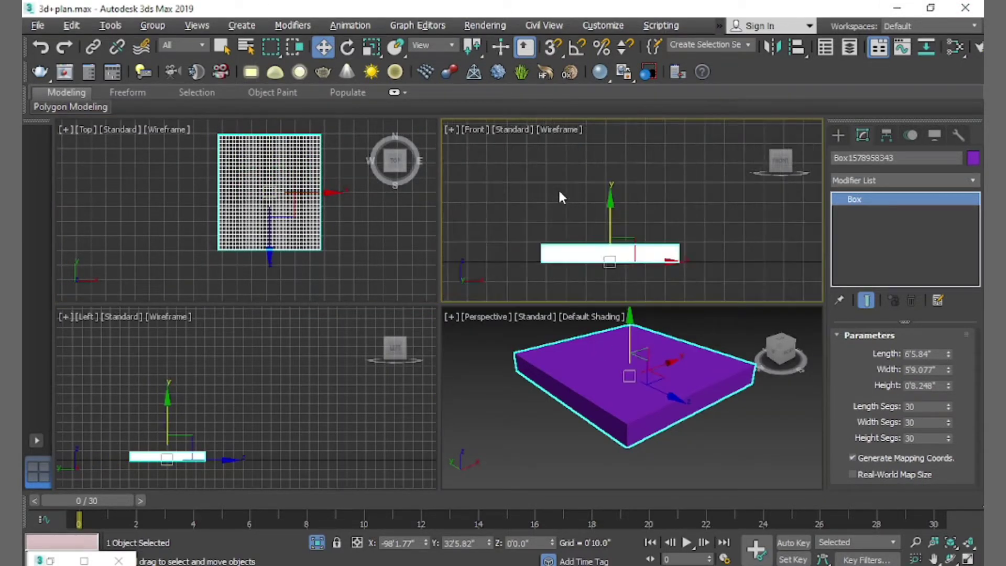
pyautogui.moveTo(562, 195); pyautogui.dragTo(606, 192, button='middle')
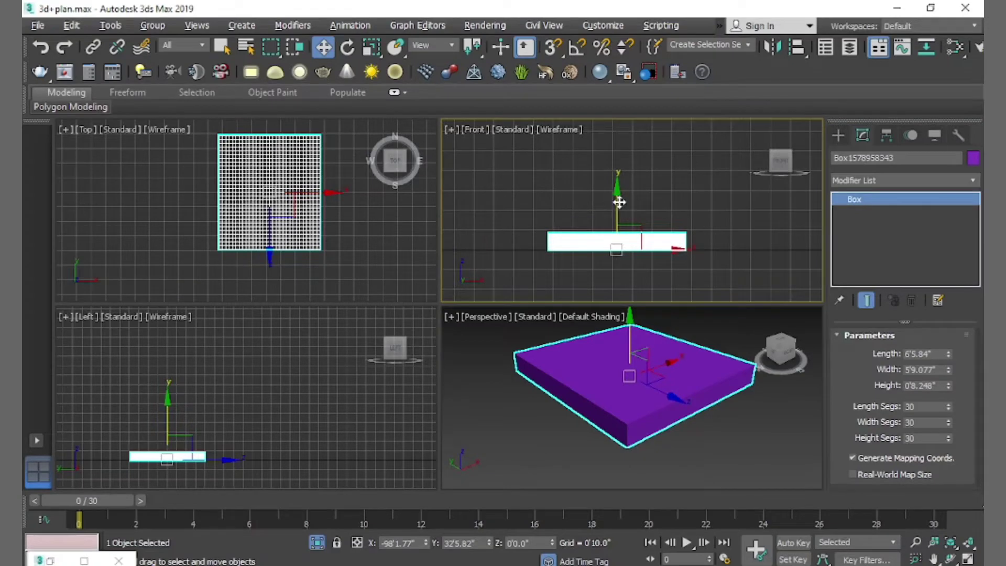
pyautogui.keyDown('shift'); pyautogui.moveTo(617, 203); pyautogui.dragTo(623, 184); pyautogui.keyUp('shift')
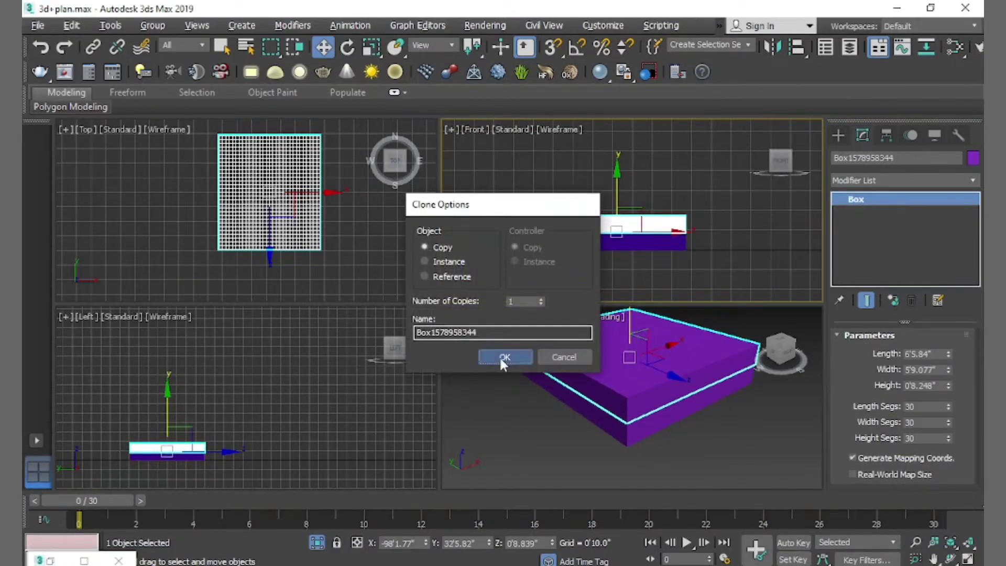
pyautogui.click(502, 355)
# - Uniformly scale the copied box down to about 93.9%
pyautogui.click(377, 50)
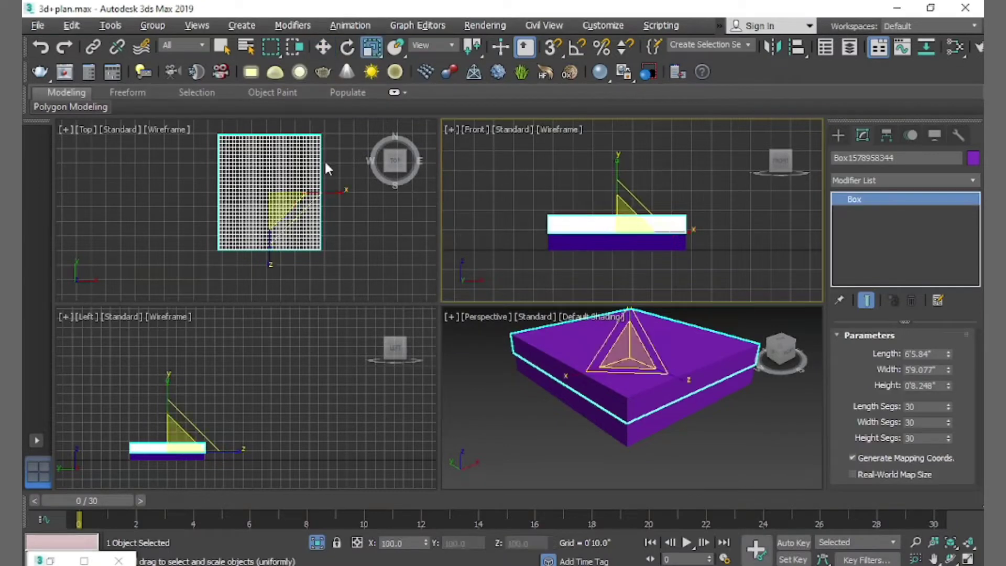
pyautogui.click(271, 196)
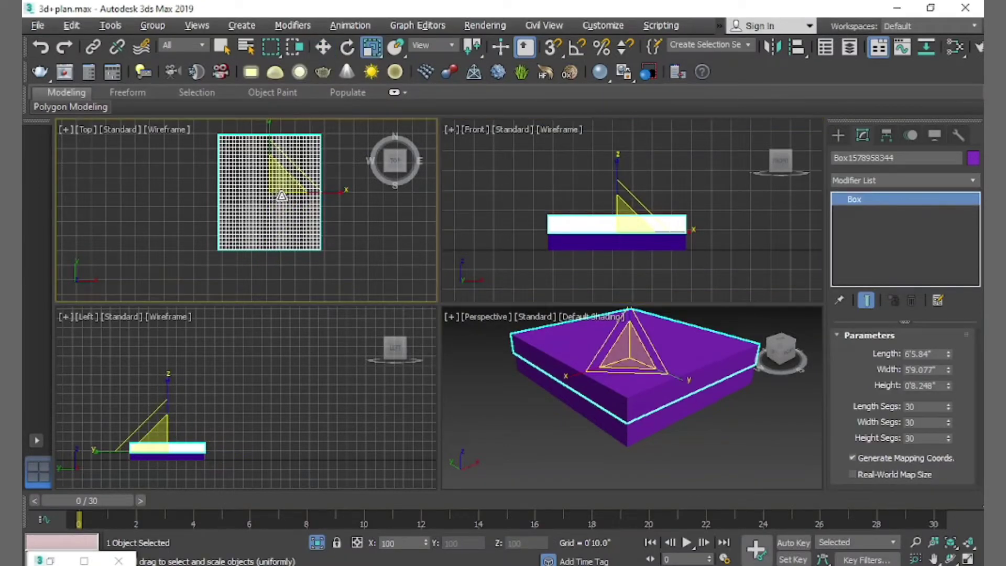
pyautogui.moveTo(281, 196); pyautogui.dragTo(286, 201)
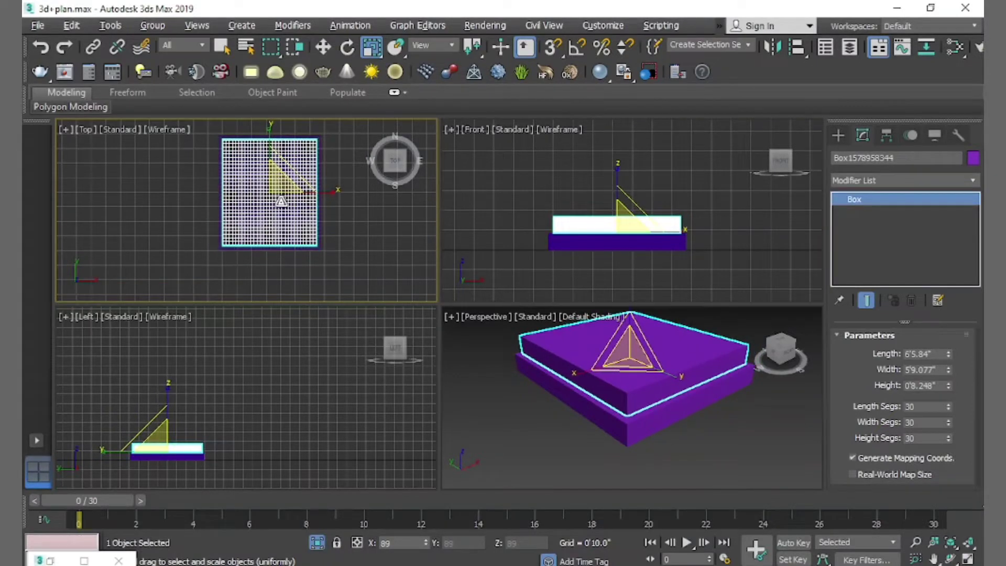
pyautogui.moveTo(282, 201); pyautogui.dragTo(281, 195)
pyautogui.rightClick(684, 399)
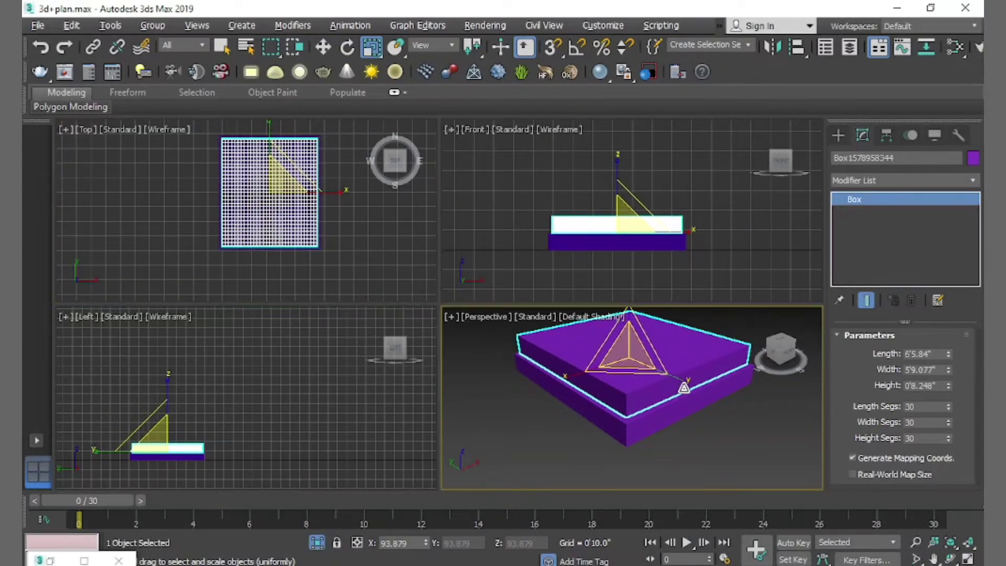
pyautogui.hotkey('alt', 'w')
pyautogui.moveTo(671, 361)
pyautogui.keyDown('alt'); pyautogui.mouseDown(button='middle')
pyautogui.moveTo(561, 218)
pyautogui.moveTo(502, 247)
pyautogui.moveTo(498, 260)
pyautogui.mouseUp(button='middle'); pyautogui.keyUp('alt')
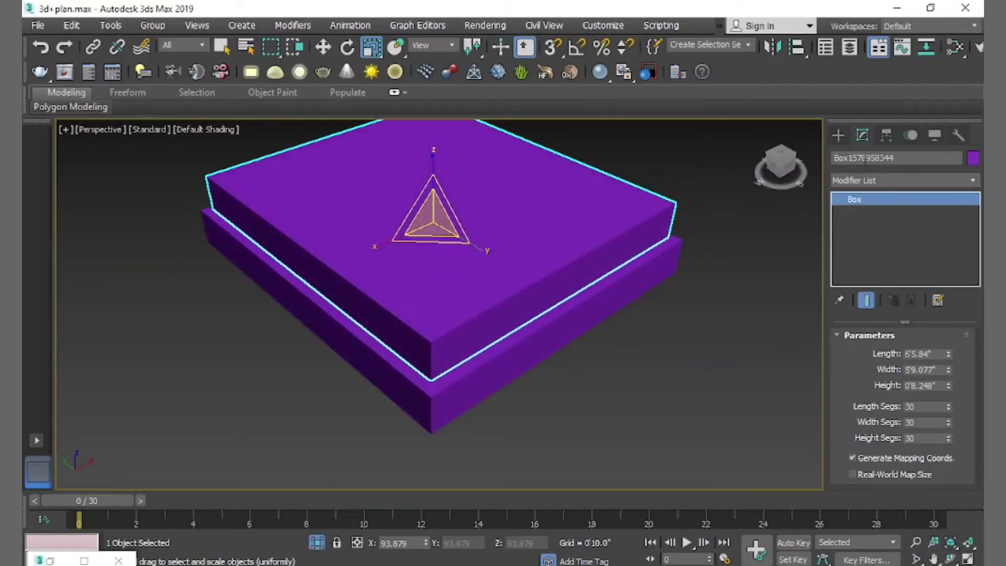
# - Add a Cloth modifier to the top box
pyautogui.click(972, 181)
pyautogui.write('cl')
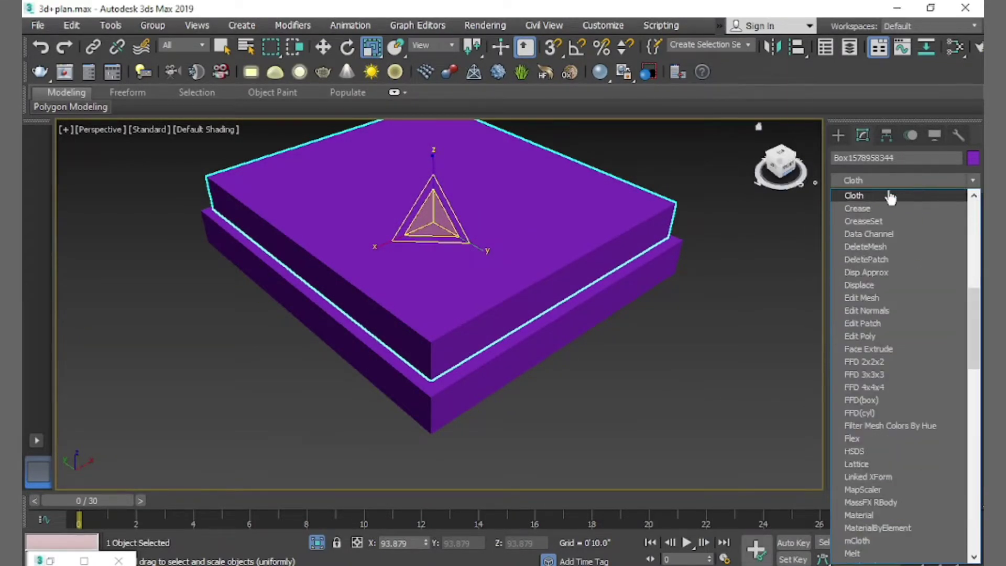
pyautogui.click(890, 196)
# - In Object Properties, make the box Cotton cloth with pressure 20 and damping 10
pyautogui.click(899, 356)
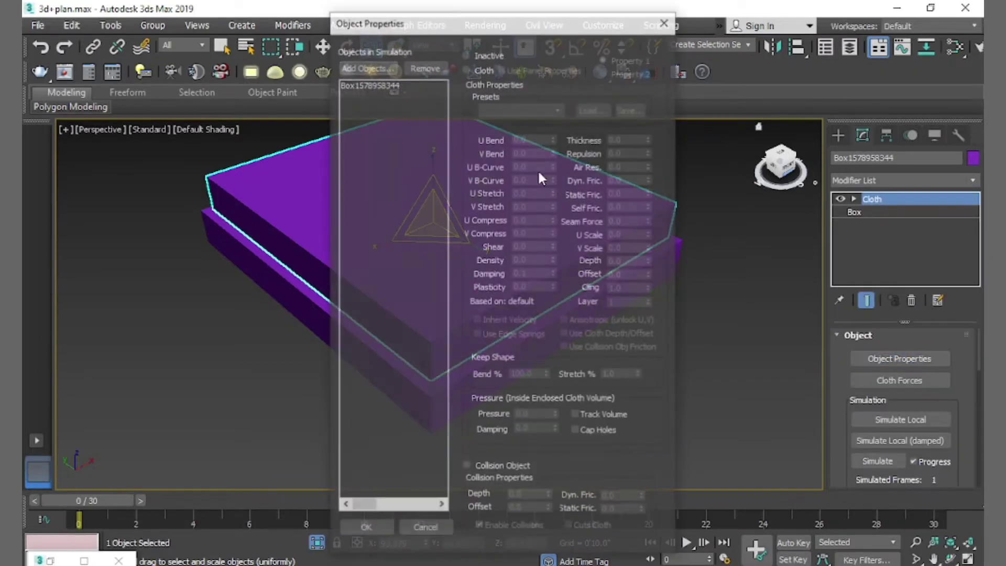
pyautogui.click(408, 83)
pyautogui.click(476, 68)
pyautogui.click(497, 107)
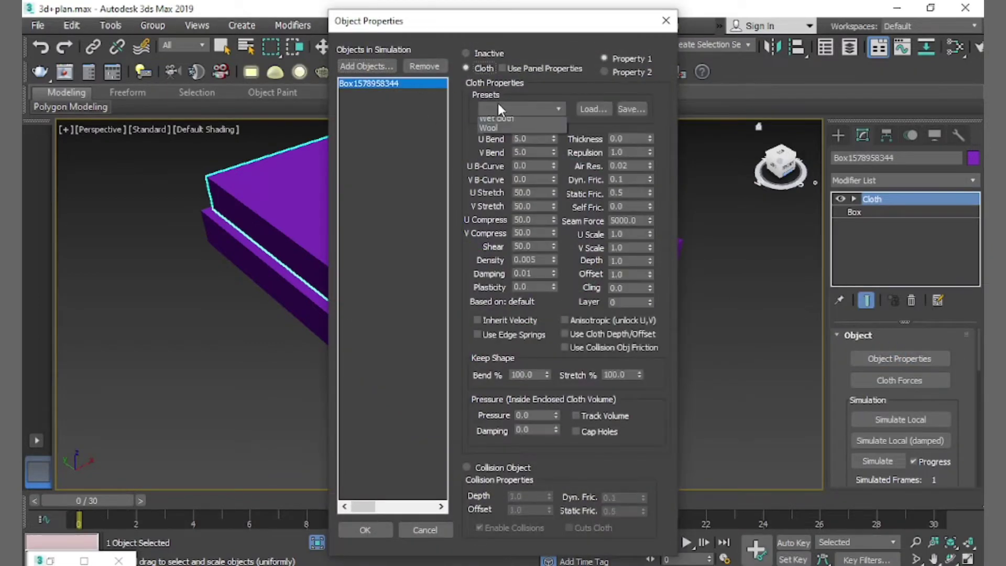
pyautogui.click(510, 148)
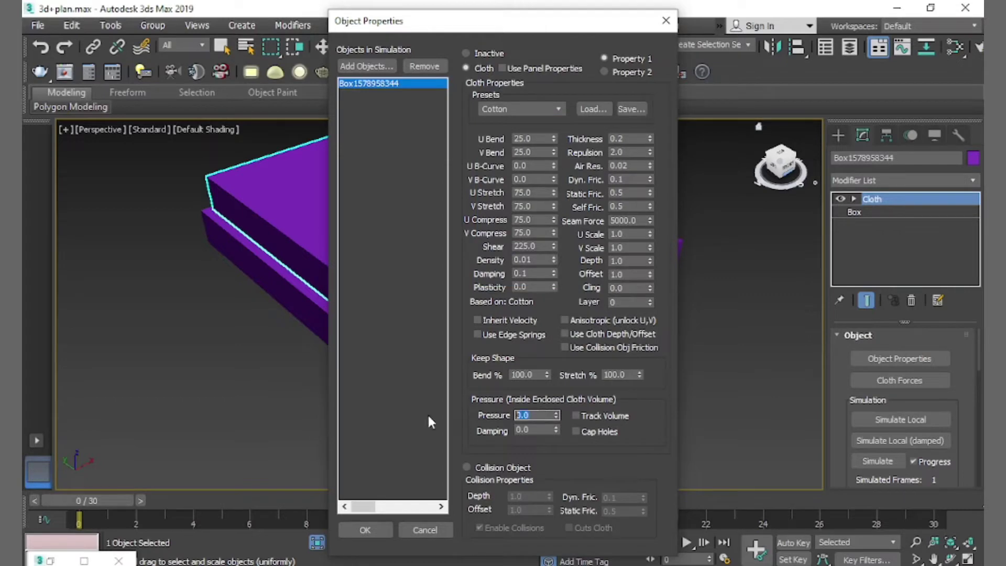
pyautogui.click(537, 415)
pyautogui.write('30')
pyautogui.press('Tab')
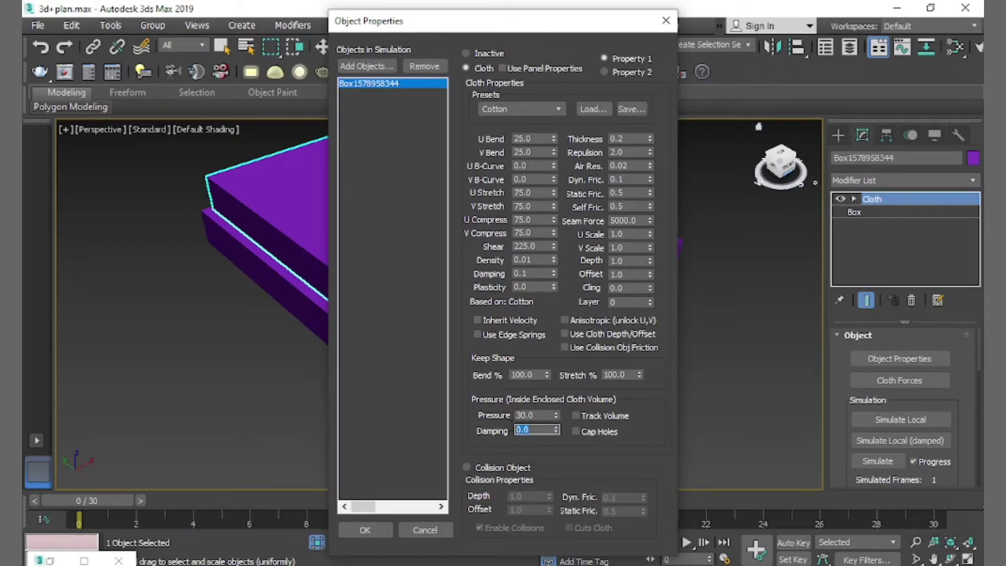
pyautogui.hotkey('shift', 'Tab')
pyautogui.write('20')
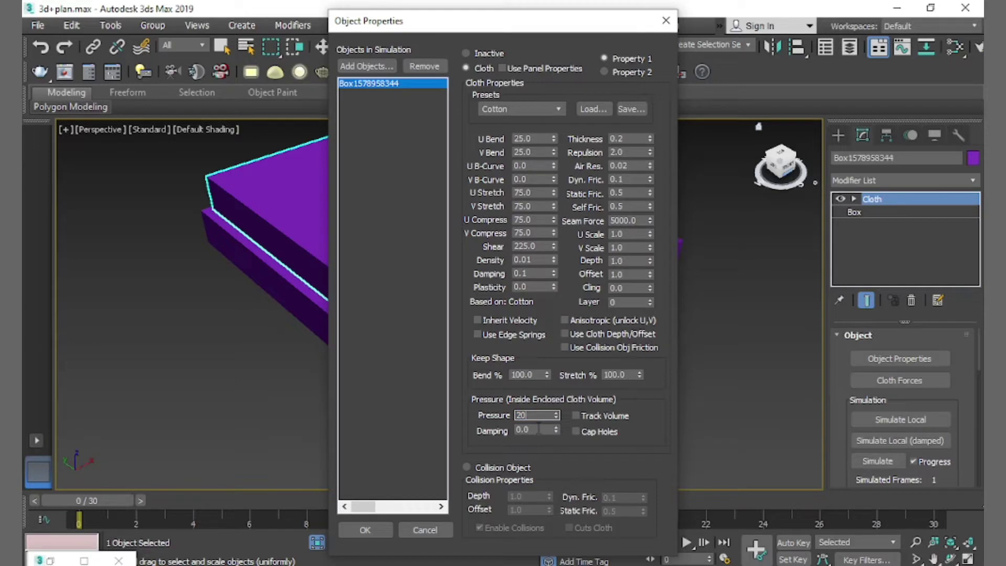
pyautogui.press('Tab')
pyautogui.write('10')
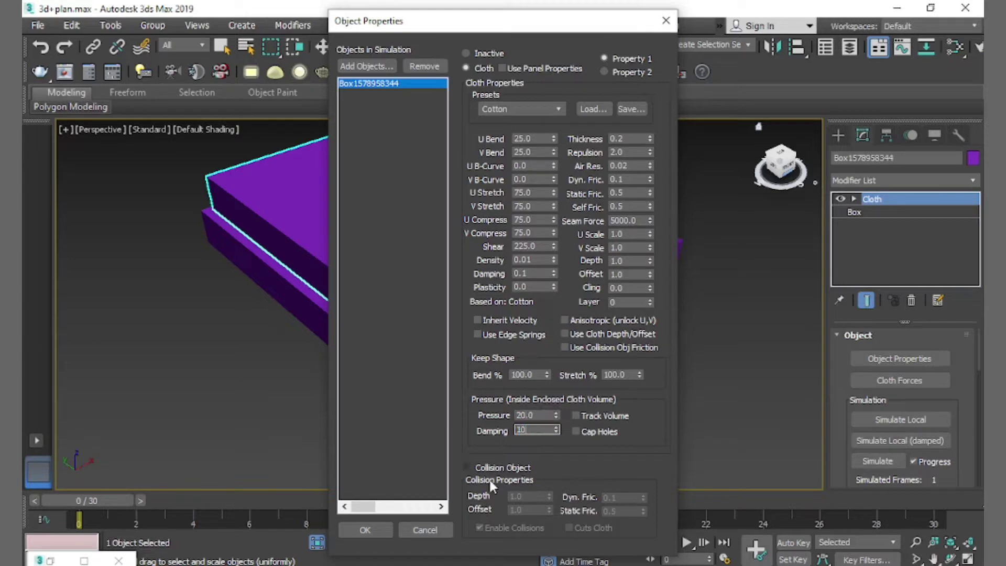
pyautogui.click(375, 531)
pyautogui.scroll(-5, 838, 416)
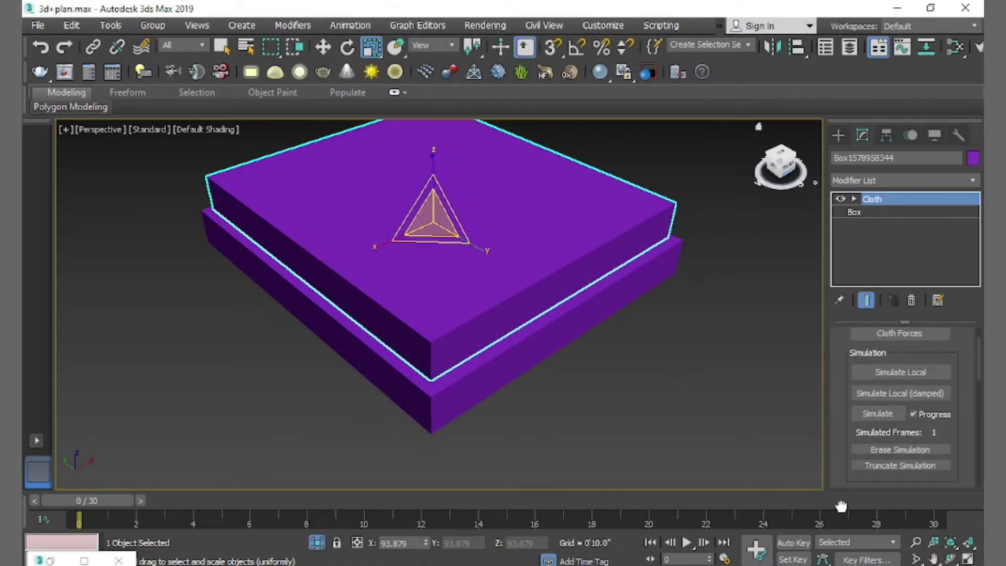
# - Turn off gravity and run a damped local cloth simulation until the box puffs up
pyautogui.moveTo(835, 385); pyautogui.dragTo(923, 367)
pyautogui.click(899, 454)
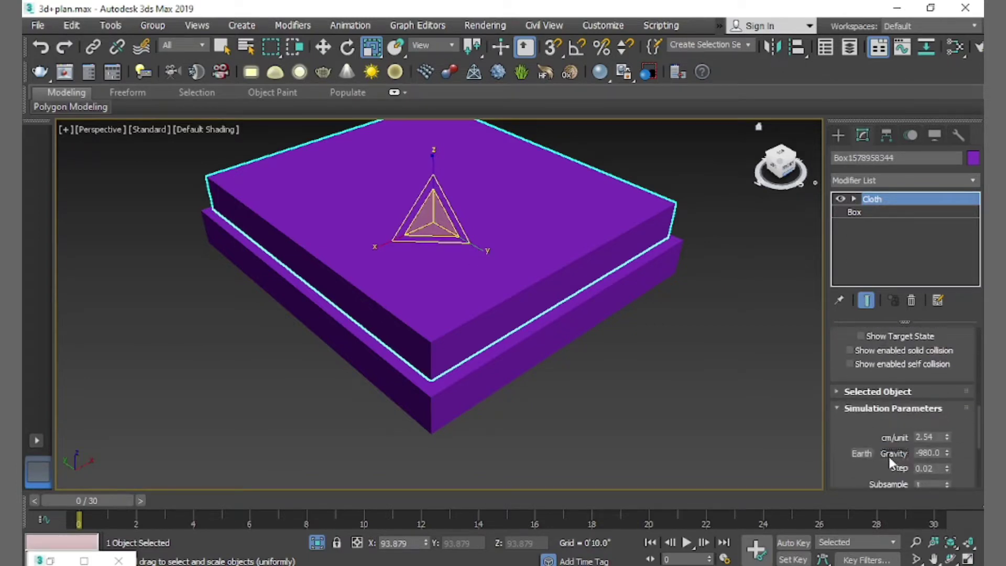
pyautogui.scroll(5, 838, 367)
pyautogui.scroll(5, 835, 407)
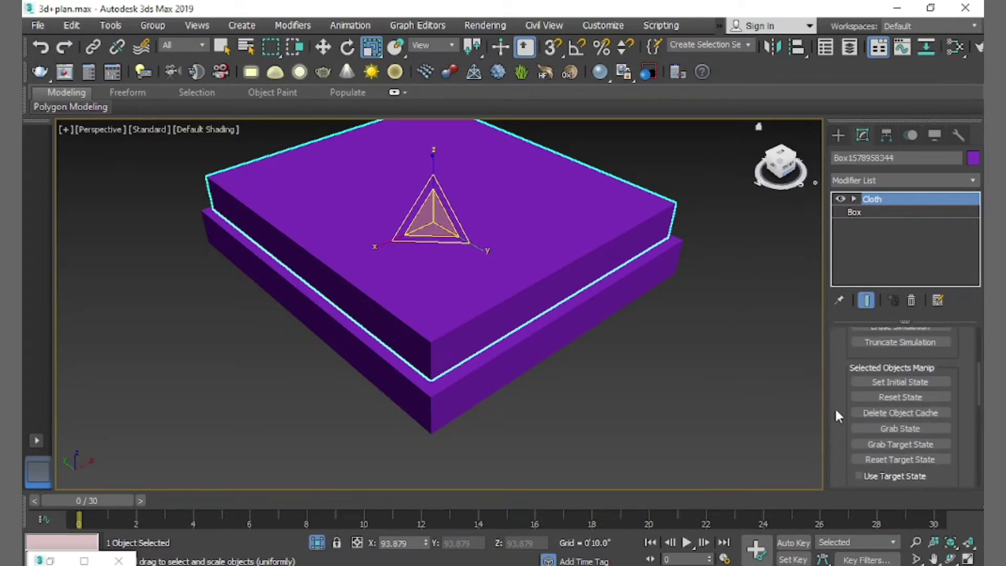
pyautogui.scroll(5, 835, 406)
pyautogui.scroll(5, 841, 461)
pyautogui.click(911, 441)
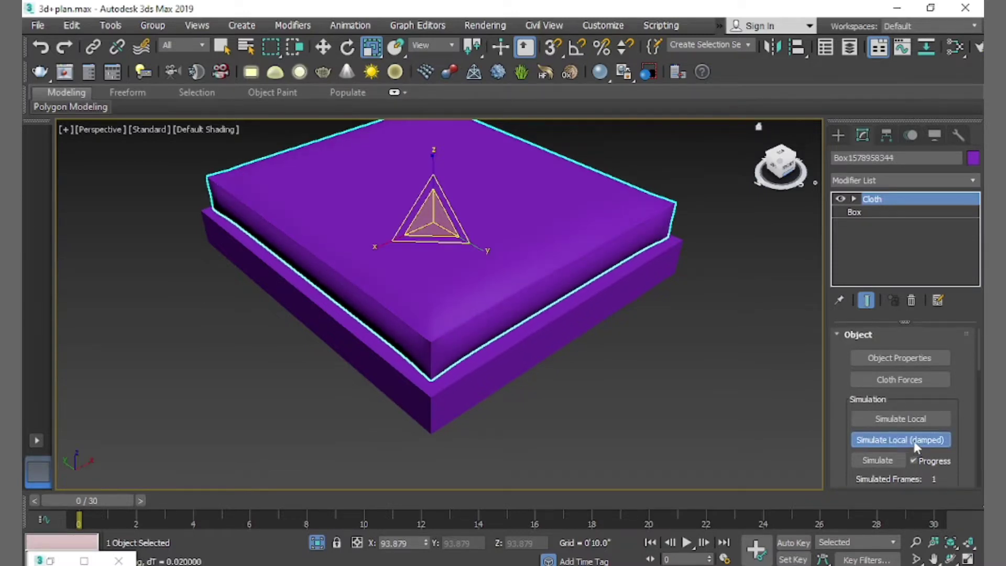
pyautogui.click(914, 441)
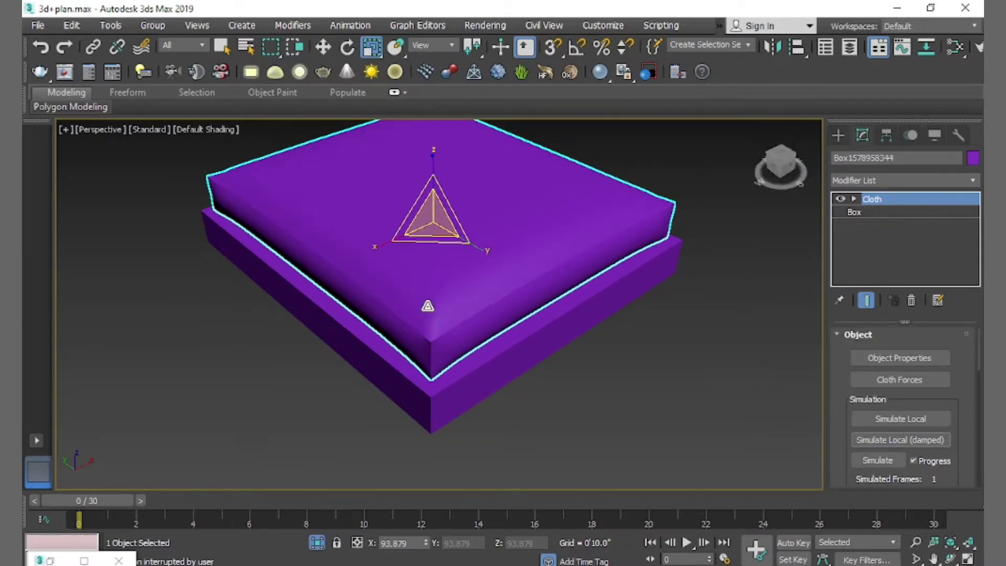
# - Scale the puffed cushion down slightly to fit the base
pyautogui.moveTo(426, 301)
pyautogui.keyDown('alt'); pyautogui.mouseDown(button='middle')
pyautogui.moveTo(470, 259)
pyautogui.moveTo(463, 271)
pyautogui.mouseUp(button='middle'); pyautogui.keyUp('alt')
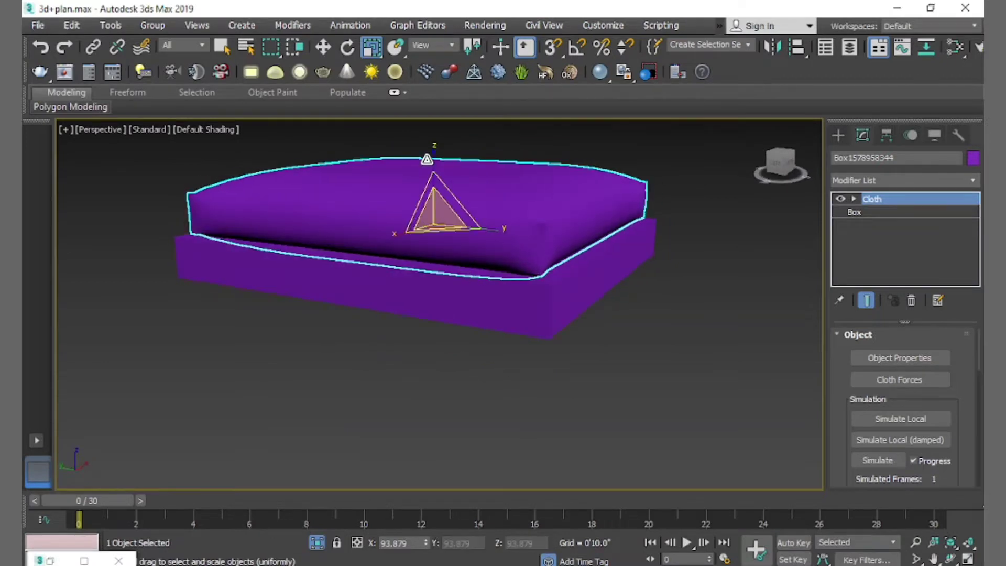
pyautogui.moveTo(431, 153); pyautogui.dragTo(435, 176)
pyautogui.moveTo(426, 212); pyautogui.dragTo(507, 209)
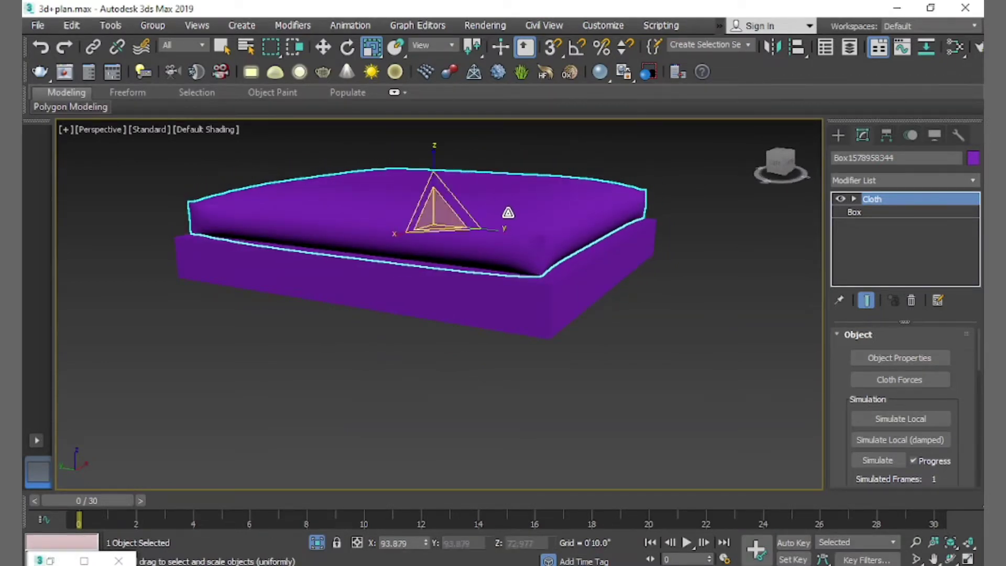
pyautogui.moveTo(508, 209)
pyautogui.keyDown('alt'); pyautogui.mouseDown(button='middle')
pyautogui.moveTo(539, 209)
pyautogui.moveTo(426, 212)
pyautogui.mouseUp(button='middle'); pyautogui.keyUp('alt')
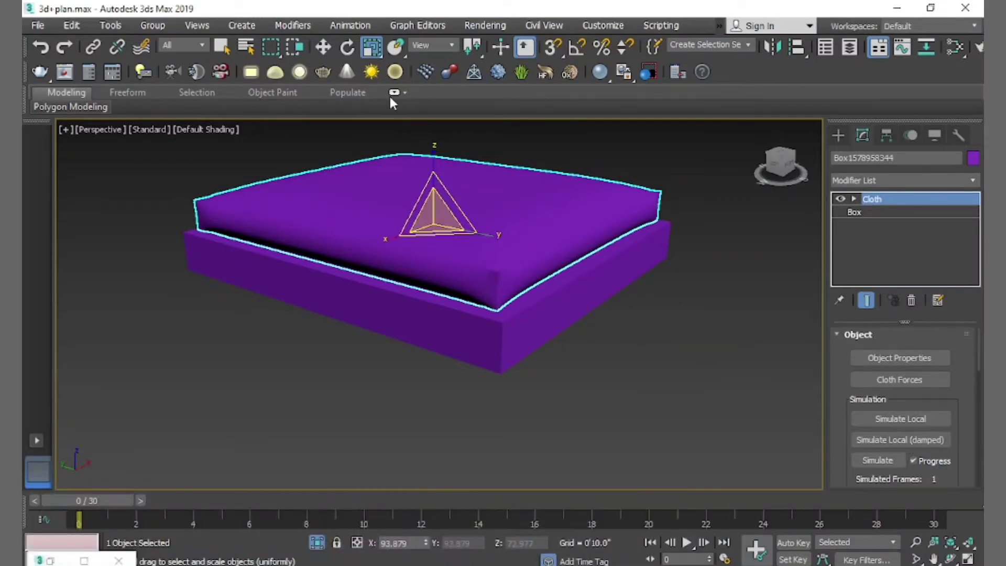
pyautogui.press('w')
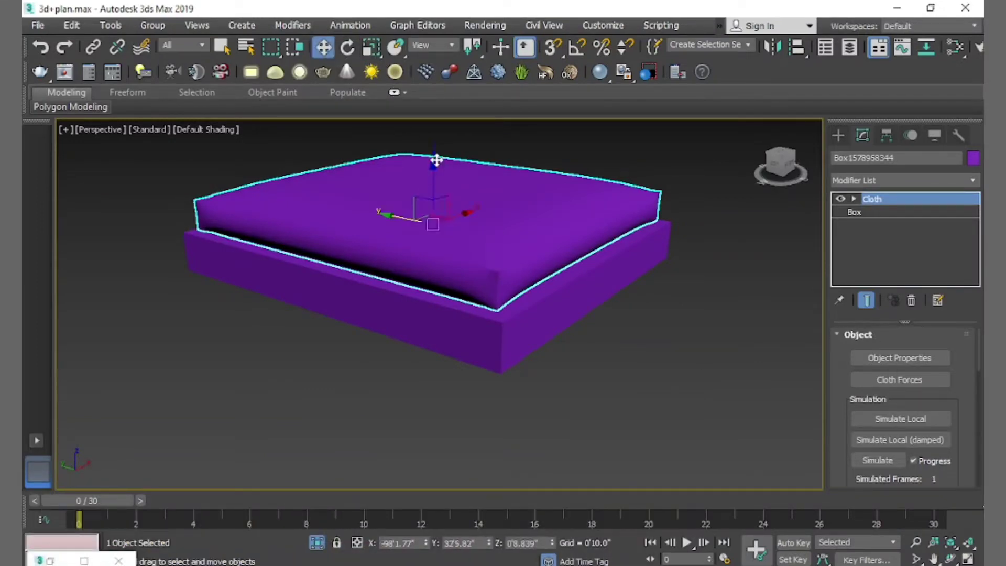
# - Squash the cushion vertically and settle it onto the base at Z 0'10.348"
pyautogui.moveTo(434, 164)
pyautogui.keyDown('alt'); pyautogui.mouseDown(button='middle')
pyautogui.moveTo(499, 134)
pyautogui.moveTo(470, 166)
pyautogui.mouseUp(button='middle'); pyautogui.keyUp('alt')
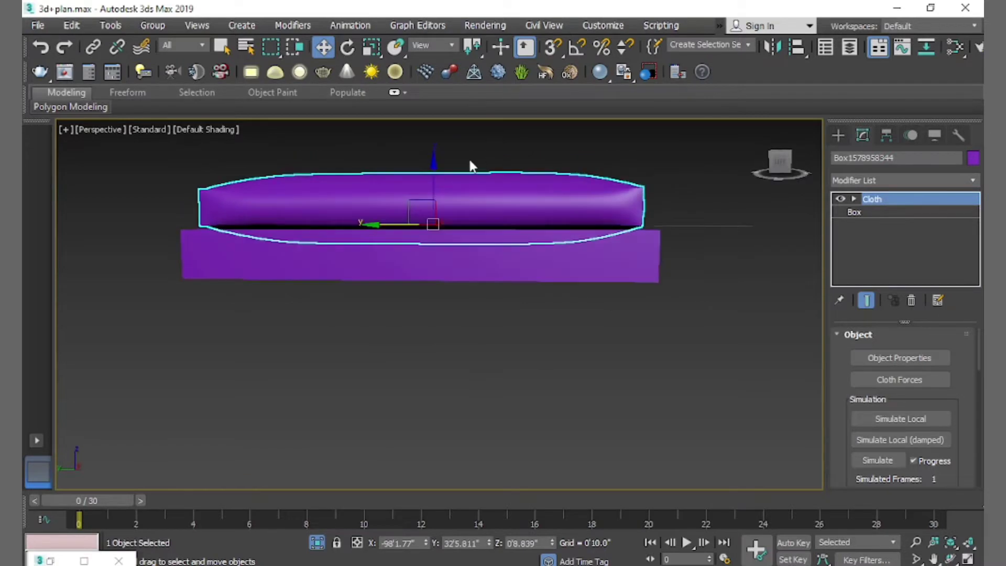
pyautogui.moveTo(426, 171); pyautogui.dragTo(437, 156)
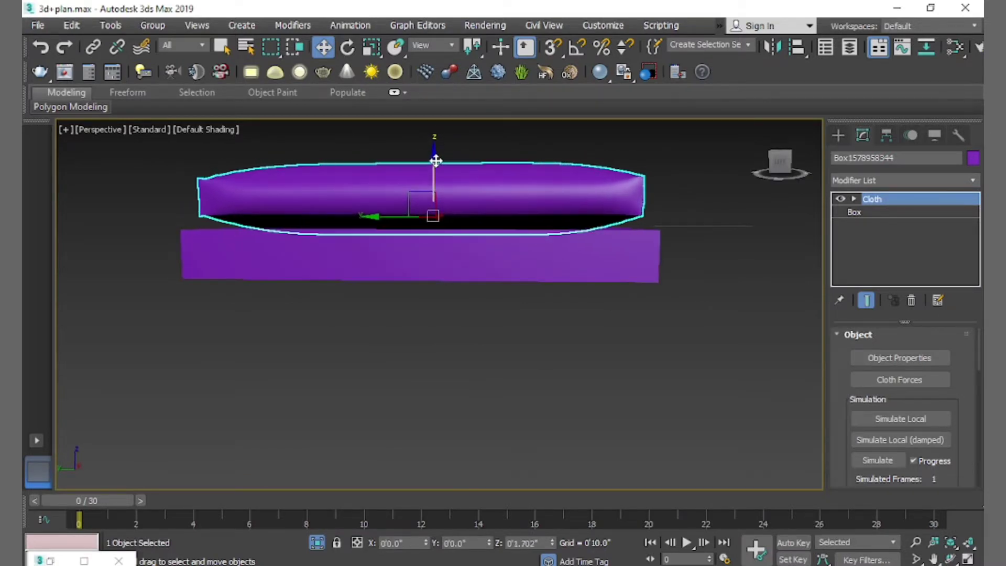
pyautogui.click(371, 50)
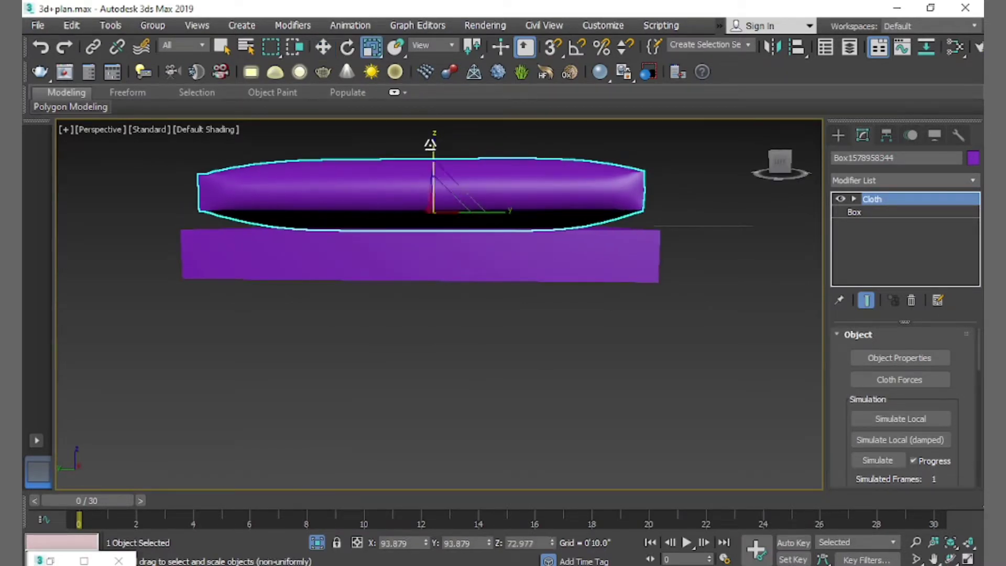
pyautogui.moveTo(431, 141); pyautogui.dragTo(434, 152)
pyautogui.moveTo(435, 151)
pyautogui.keyDown('alt'); pyautogui.mouseDown(button='middle')
pyautogui.moveTo(506, 227)
pyautogui.moveTo(476, 218)
pyautogui.moveTo(490, 225)
pyautogui.mouseUp(button='middle'); pyautogui.keyUp('alt')
pyautogui.click(323, 47)
pyautogui.moveTo(440, 205)
pyautogui.keyDown('alt'); pyautogui.mouseDown(button='middle')
pyautogui.moveTo(485, 204)
pyautogui.moveTo(478, 197)
pyautogui.mouseUp(button='middle'); pyautogui.keyUp('alt')
pyautogui.moveTo(434, 153); pyautogui.dragTo(435, 162)
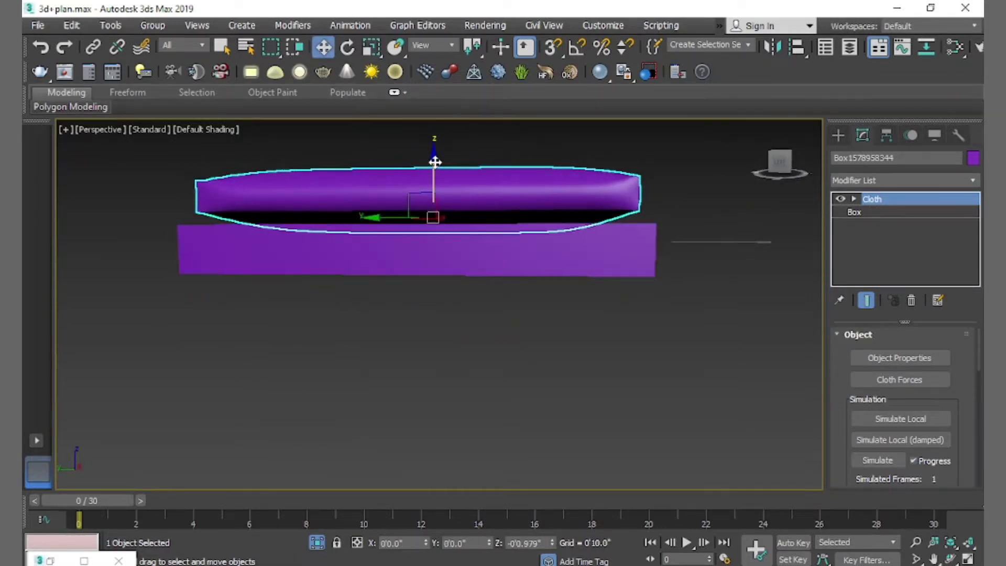
pyautogui.moveTo(435, 163)
pyautogui.keyDown('alt'); pyautogui.mouseDown(button='middle')
pyautogui.moveTo(435, 204)
pyautogui.moveTo(386, 216)
pyautogui.moveTo(417, 251)
pyautogui.moveTo(483, 257)
pyautogui.moveTo(533, 299)
pyautogui.mouseUp(button='middle'); pyautogui.keyUp('alt')
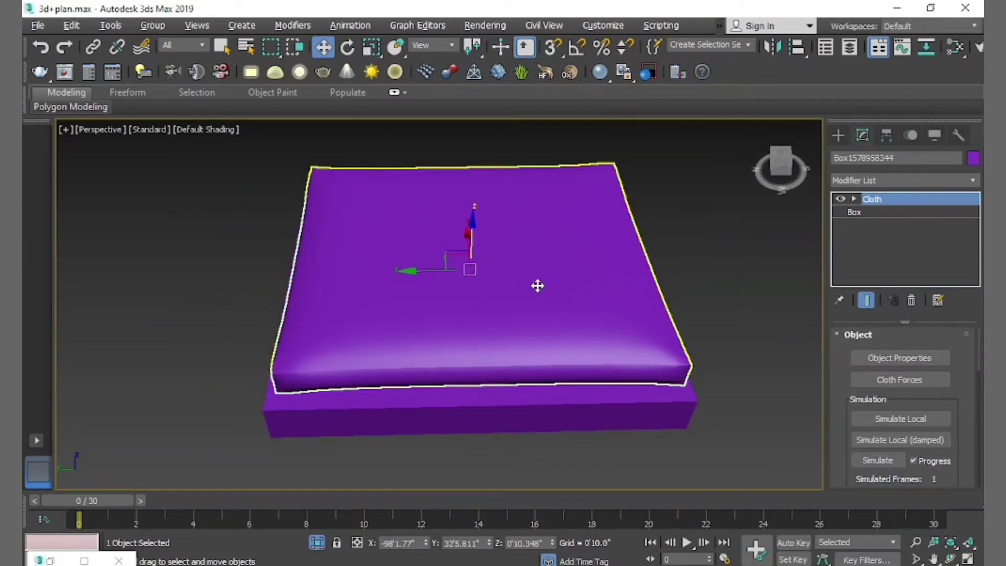
# - Maximize the Front viewport and zoom out on the bed
pyautogui.hotkey('alt', 'w')
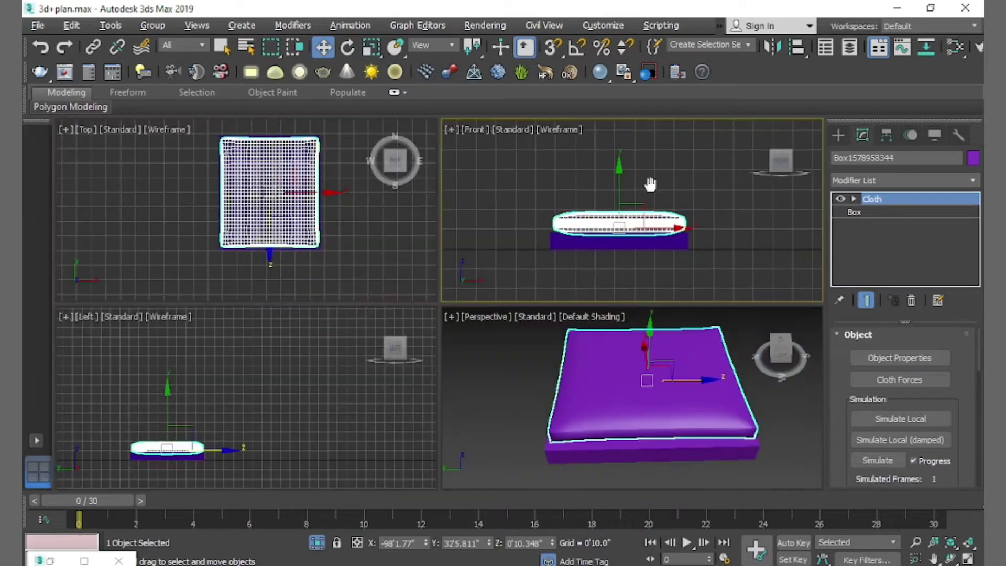
pyautogui.middleClick(651, 184)
pyautogui.hotkey('alt', 'w')
pyautogui.scroll(-2, 400, 316)
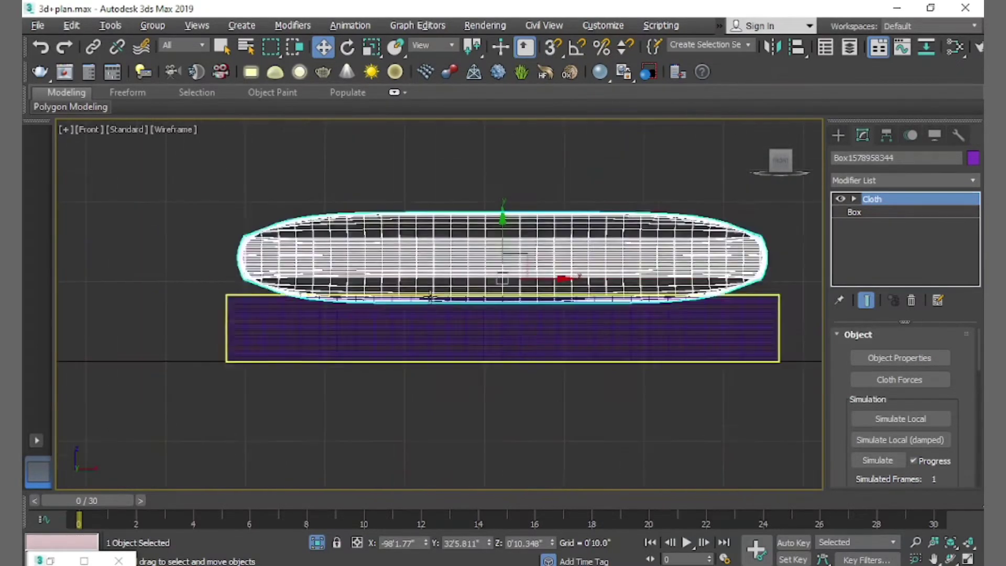
pyautogui.scroll(-2, 400, 316)
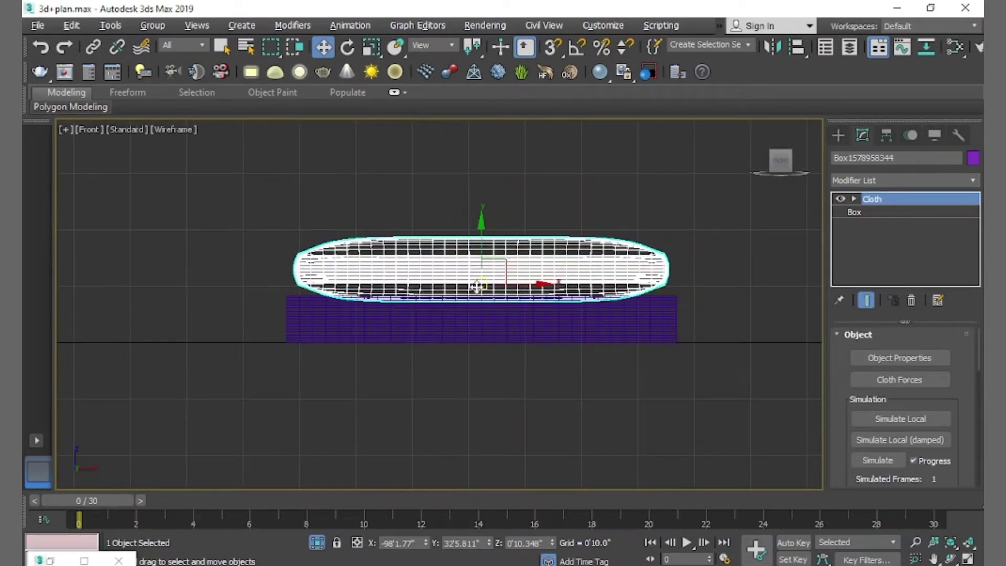
# - Add an FFD(box) 4x4x4 modifier to the cushion at the Control Points level
pyautogui.click(973, 180)
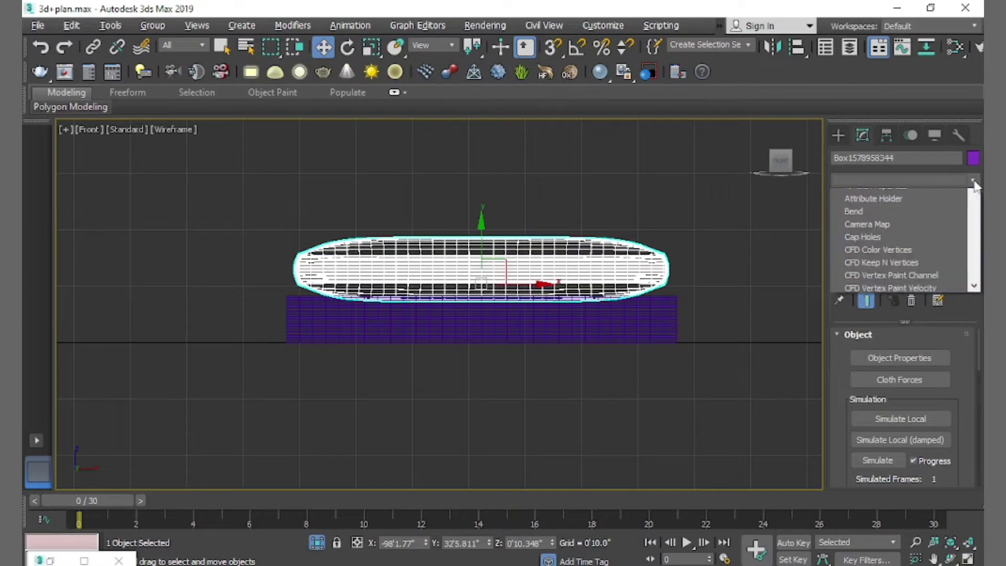
pyautogui.write('ff')
pyautogui.click(901, 234)
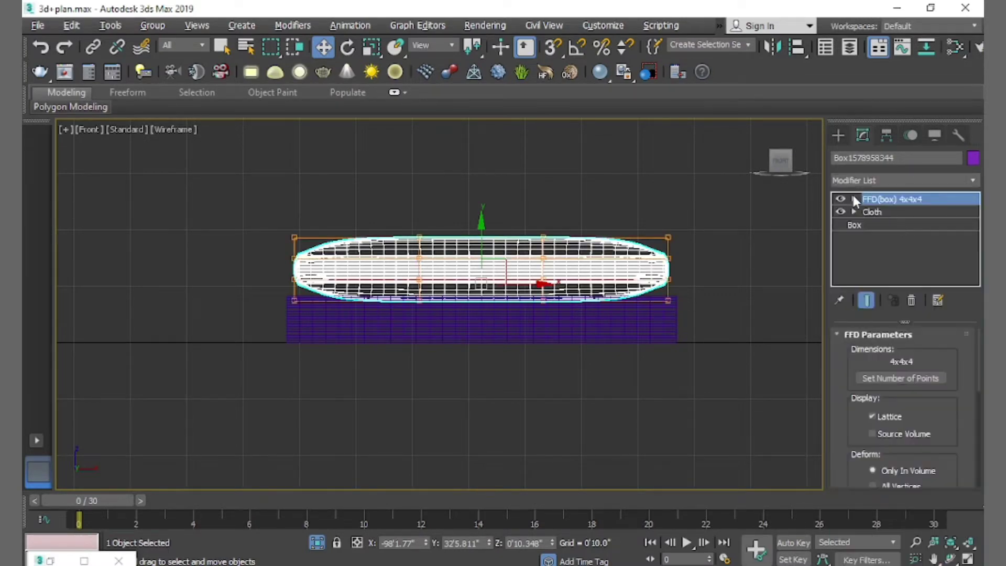
pyautogui.click(854, 199)
pyautogui.click(895, 211)
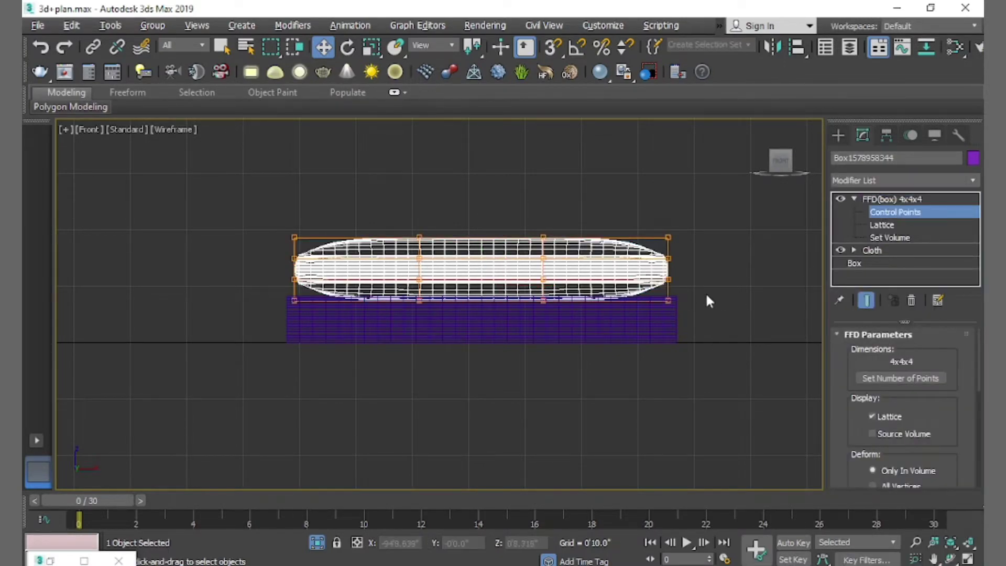
# - Nudge the bottom control points up and lower the top points to flatten the cushion
pyautogui.moveTo(351, 361); pyautogui.dragTo(352, 362)
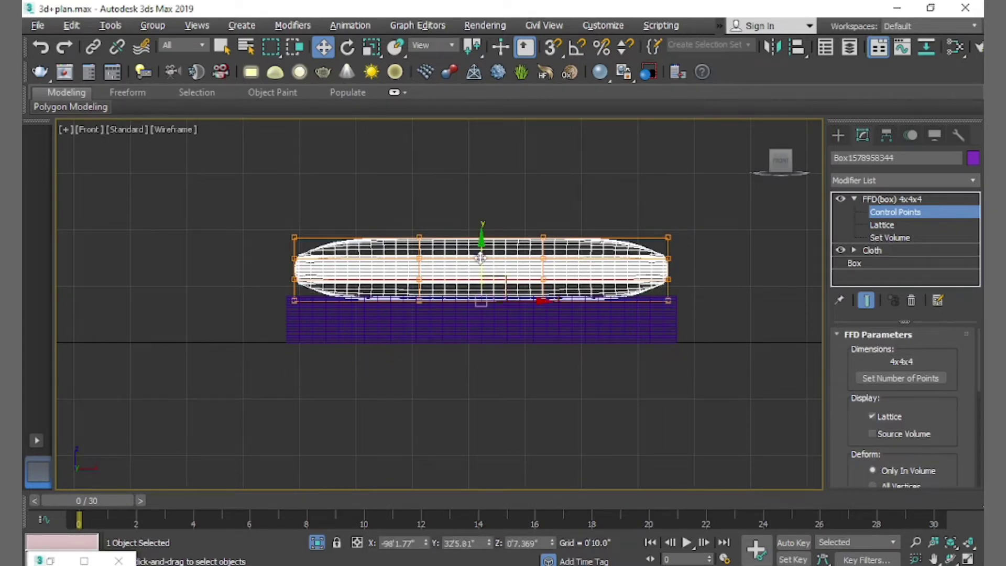
pyautogui.moveTo(476, 258); pyautogui.dragTo(478, 251)
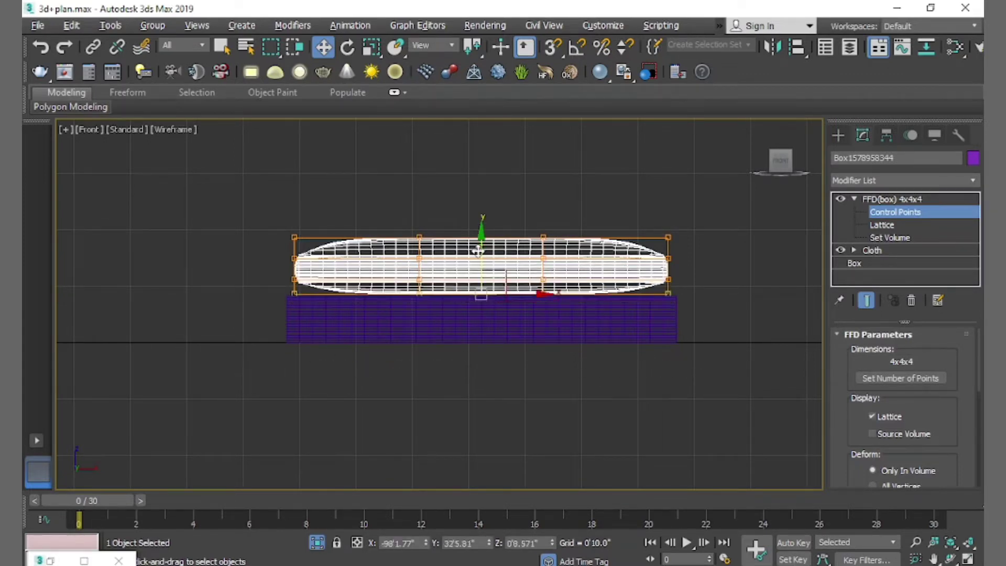
pyautogui.click(658, 218)
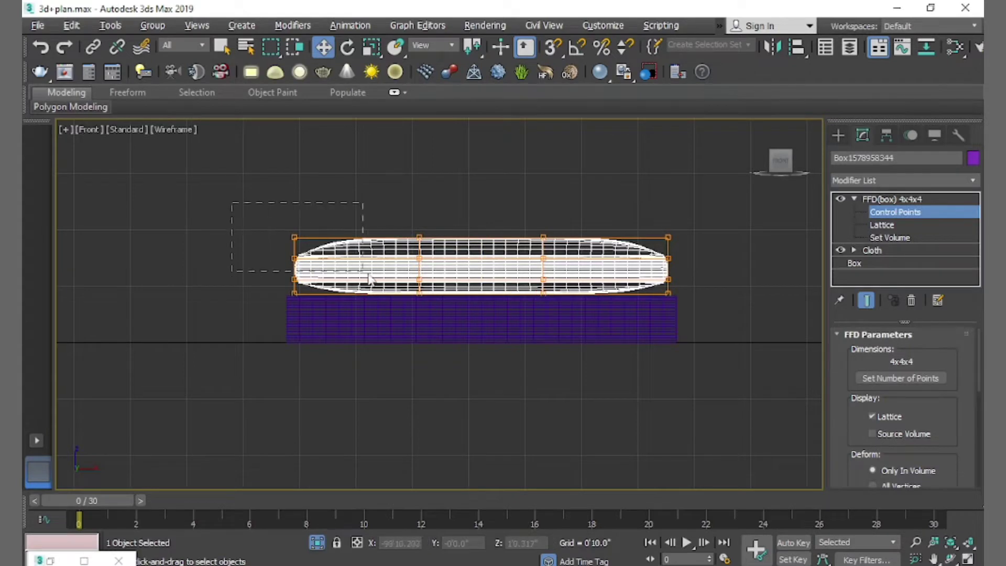
pyautogui.moveTo(370, 278); pyautogui.dragTo(699, 283)
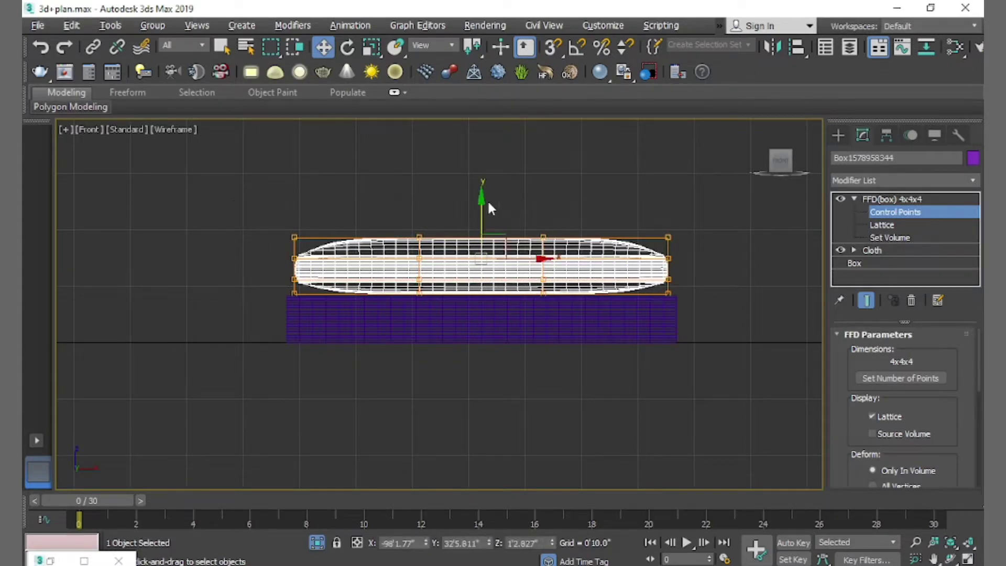
pyautogui.moveTo(483, 202); pyautogui.dragTo(487, 215)
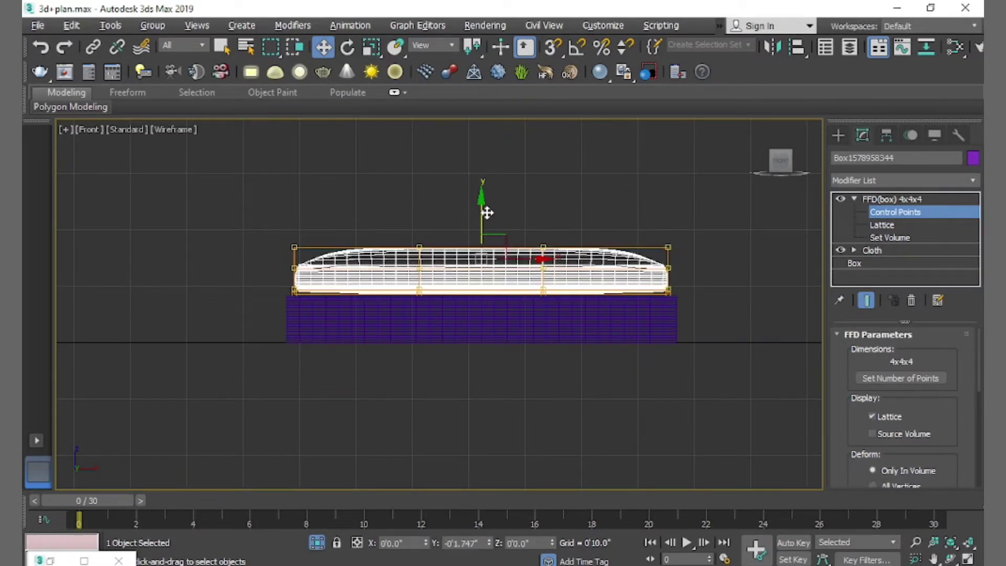
# - Draw a plane covering the bed in the Top viewport for the sheet
pyautogui.click(838, 135)
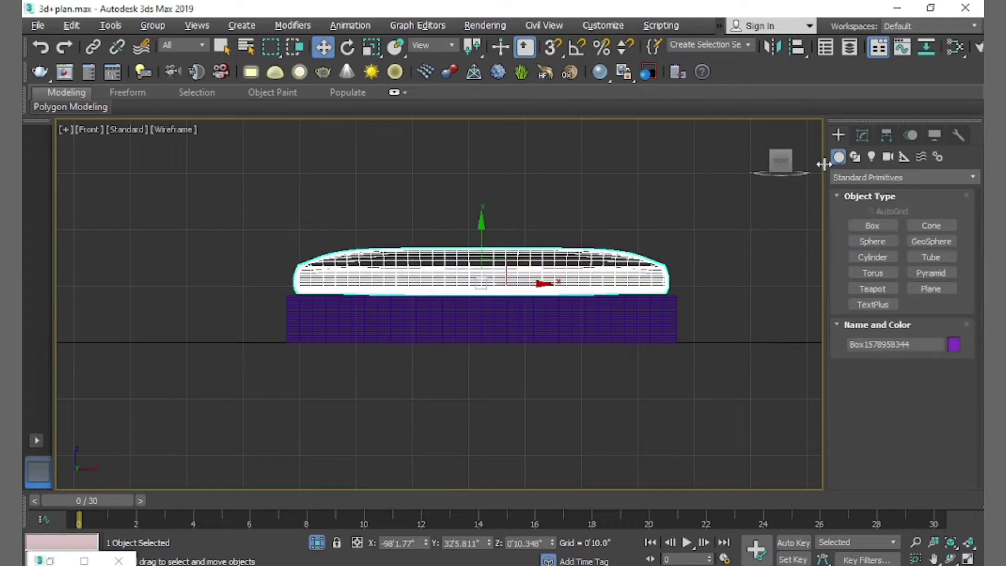
pyautogui.hotkey('alt', 'w')
pyautogui.click(753, 431)
pyautogui.hotkey('alt', 'w')
pyautogui.moveTo(514, 351)
pyautogui.keyDown('alt'); pyautogui.mouseDown(button='middle')
pyautogui.moveTo(604, 323)
pyautogui.moveTo(540, 332)
pyautogui.moveTo(564, 304)
pyautogui.moveTo(534, 387)
pyautogui.moveTo(408, 332)
pyautogui.mouseUp(button='middle'); pyautogui.keyUp('alt')
pyautogui.press('F4')
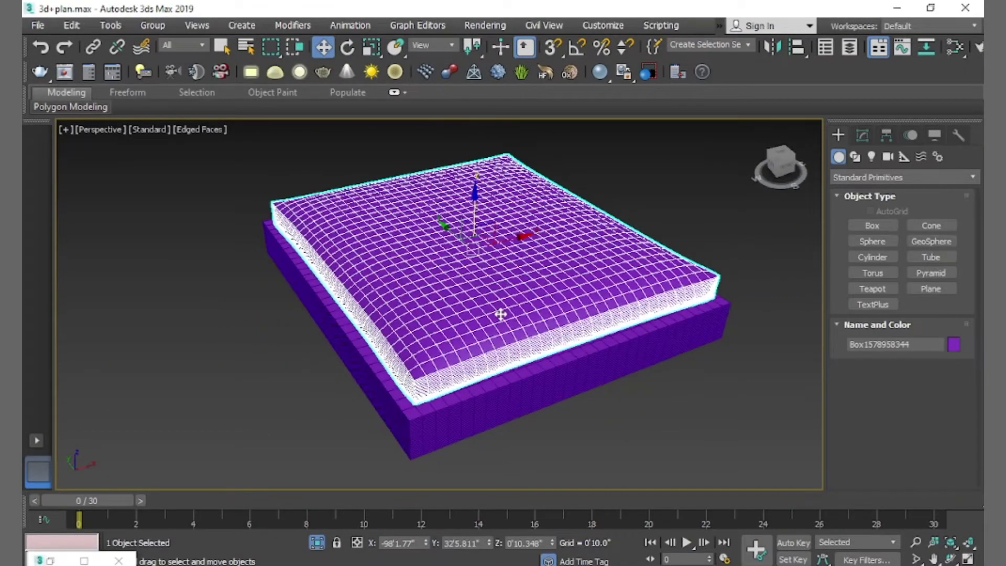
pyautogui.hotkey('alt', 'w')
pyautogui.press('F4')
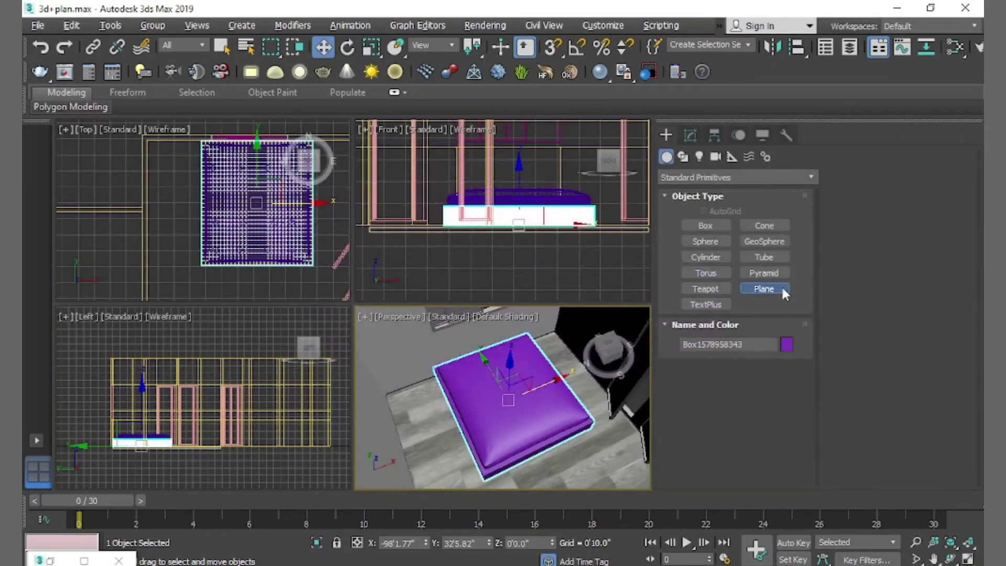
pyautogui.click(931, 288)
pyautogui.moveTo(180, 197)
pyautogui.mouseDown()
pyautogui.moveTo(249, 256)
pyautogui.moveTo(307, 282)
pyautogui.moveTo(328, 279)
pyautogui.mouseUp()
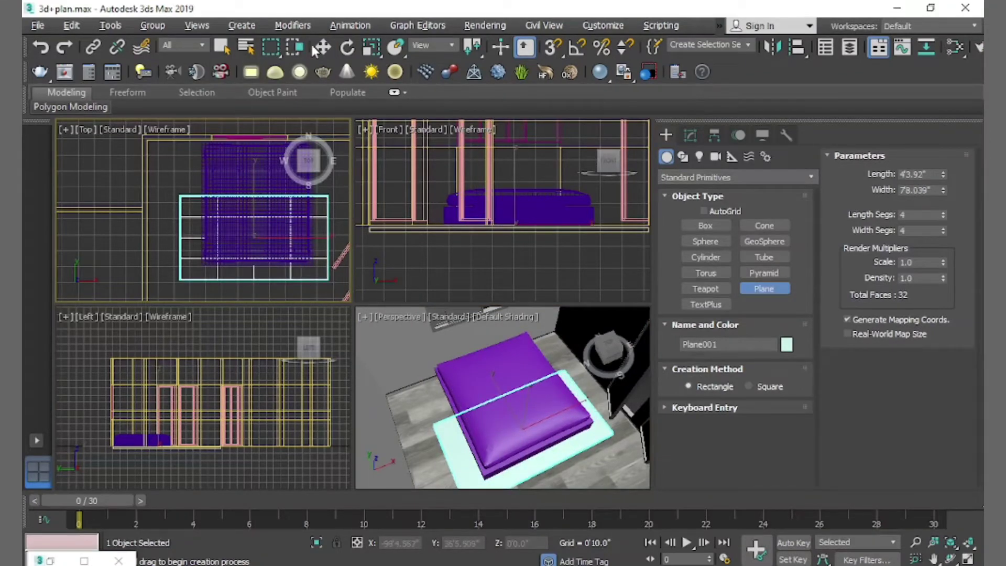
# - Raise the plane above the mattress
pyautogui.click(322, 47)
pyautogui.click(532, 386)
pyautogui.hotkey('alt', 'w')
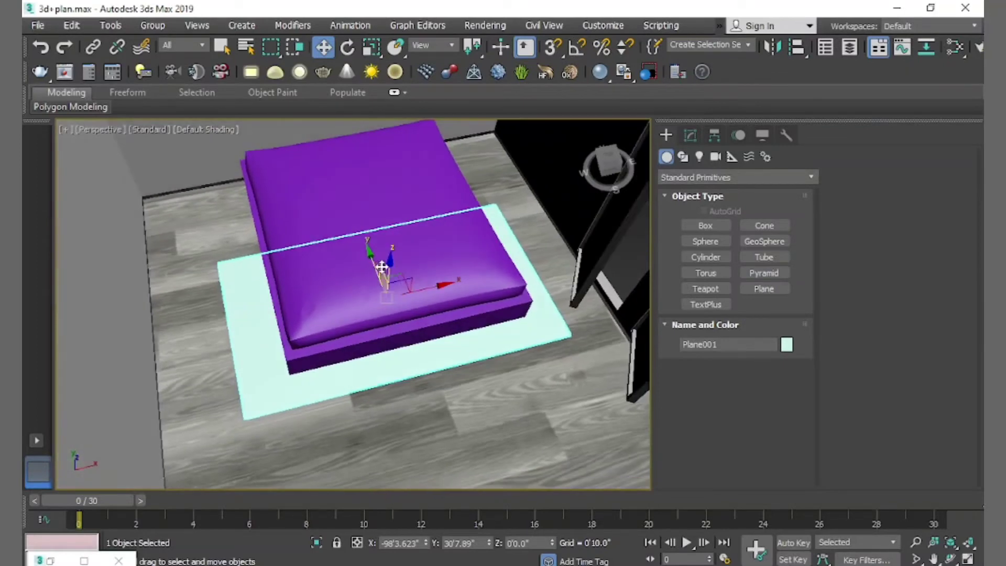
pyautogui.moveTo(391, 265); pyautogui.dragTo(394, 215)
pyautogui.moveTo(287, 292)
pyautogui.keyDown('alt'); pyautogui.mouseDown(button='middle')
pyautogui.moveTo(324, 312)
pyautogui.moveTo(342, 289)
pyautogui.moveTo(292, 298)
pyautogui.moveTo(316, 272)
pyautogui.mouseUp(button='middle'); pyautogui.keyUp('alt')
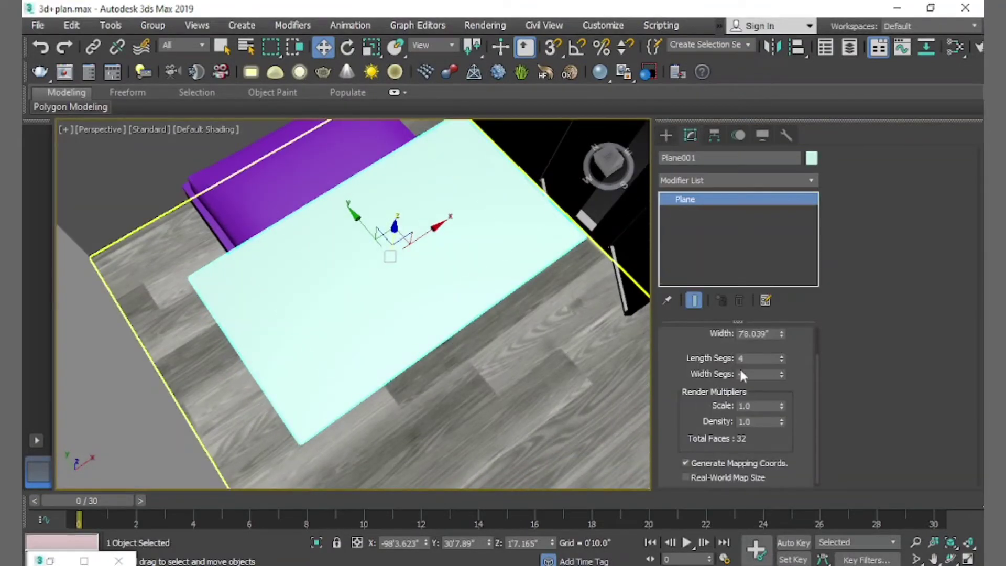
# - Set the plane's Length and Width Segs to 50 and add the pillow box to the selection
pyautogui.doubleClick(752, 360)
pyautogui.write('0')
pyautogui.doubleClick(750, 375)
pyautogui.keyDown('ctrl'); pyautogui.click(209, 229); pyautogui.keyUp('ctrl')
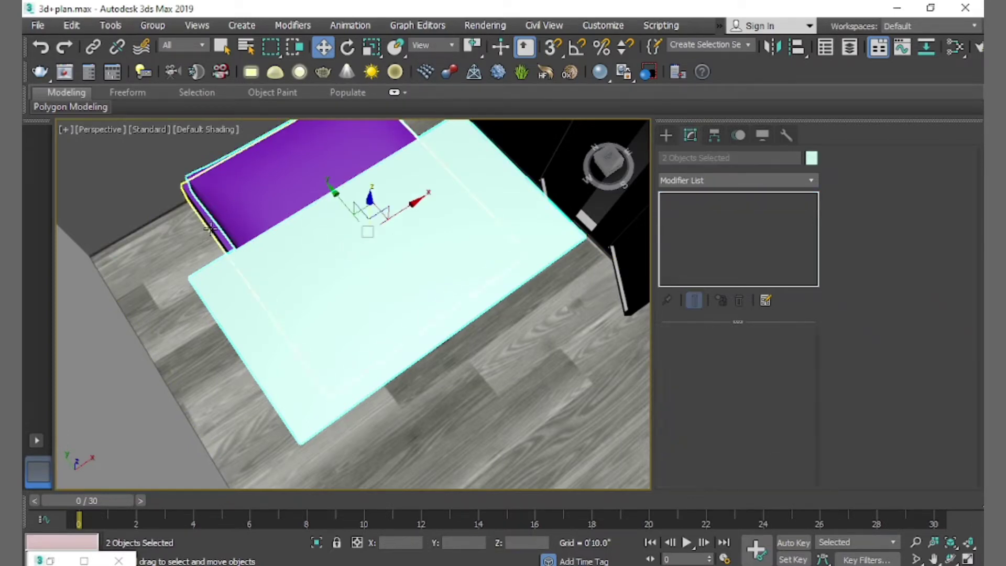
# - Add the floor to the selection and apply a Cloth modifier to the selected objects
pyautogui.keyDown('ctrl'); pyautogui.click(158, 315); pyautogui.keyUp('ctrl')
pyautogui.click(315, 541)
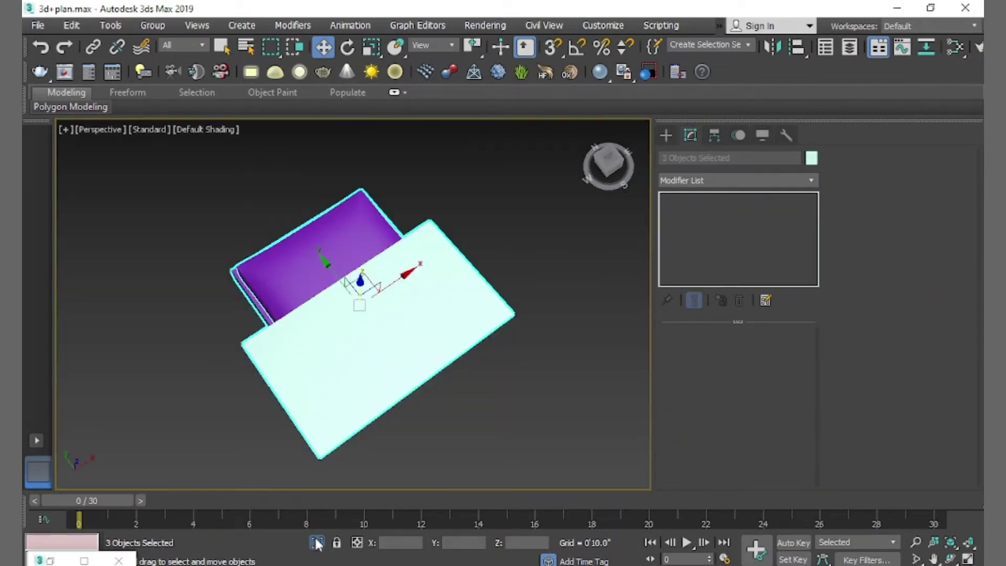
pyautogui.click(316, 543)
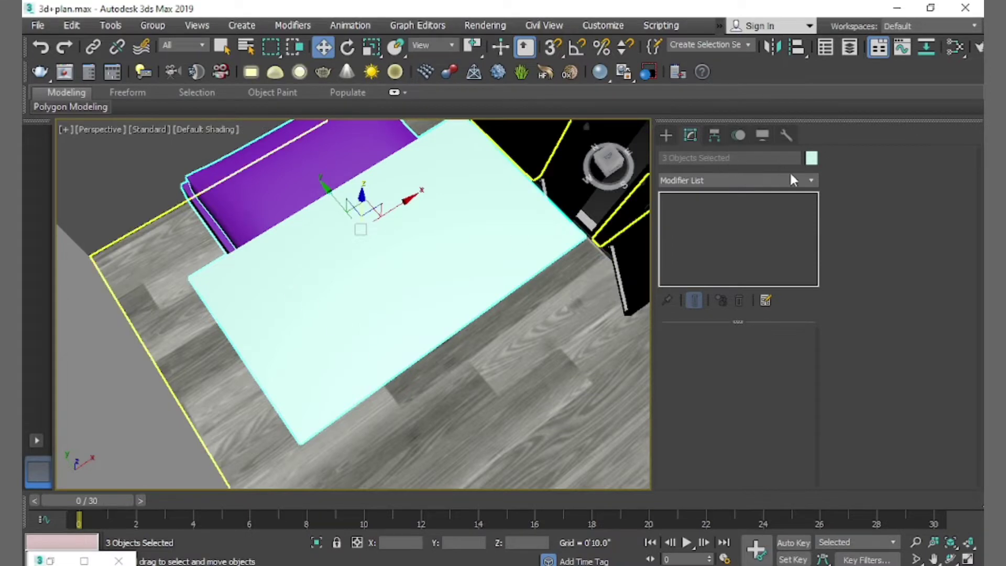
pyautogui.click(812, 181)
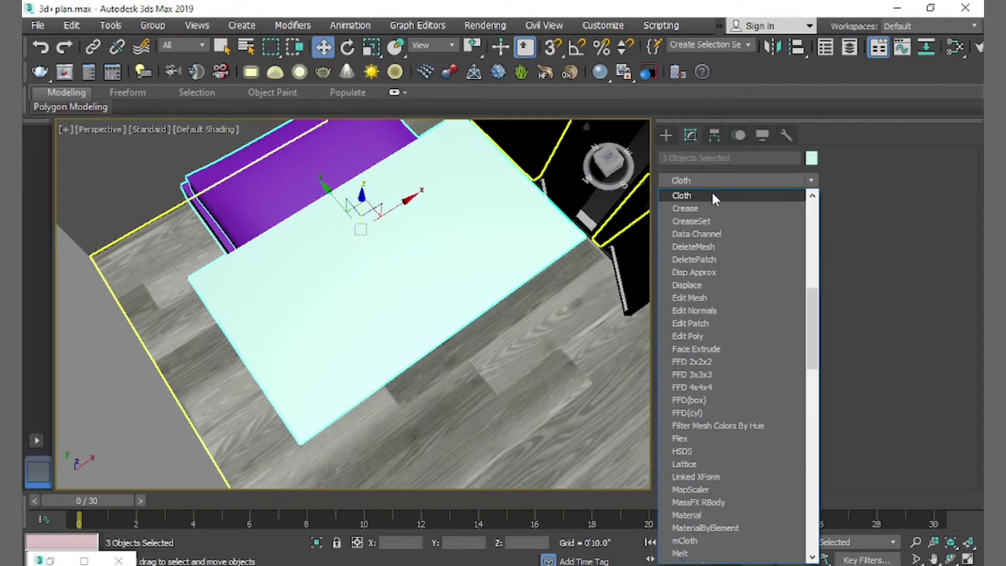
pyautogui.click(712, 193)
# - In Object Properties, set Plane001 as cloth with a fabric preset
pyautogui.click(740, 361)
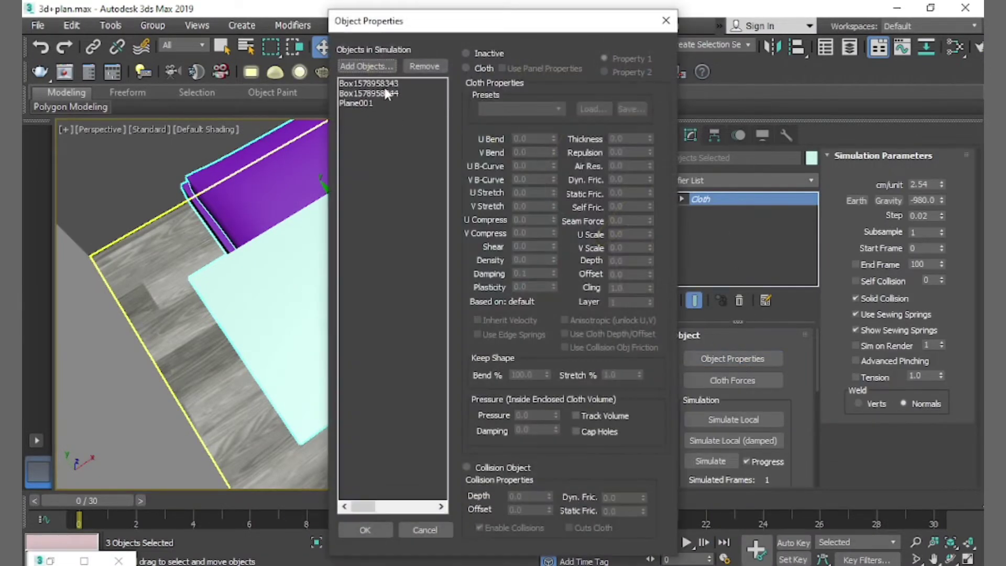
pyautogui.click(359, 101)
pyautogui.click(466, 68)
pyautogui.click(514, 109)
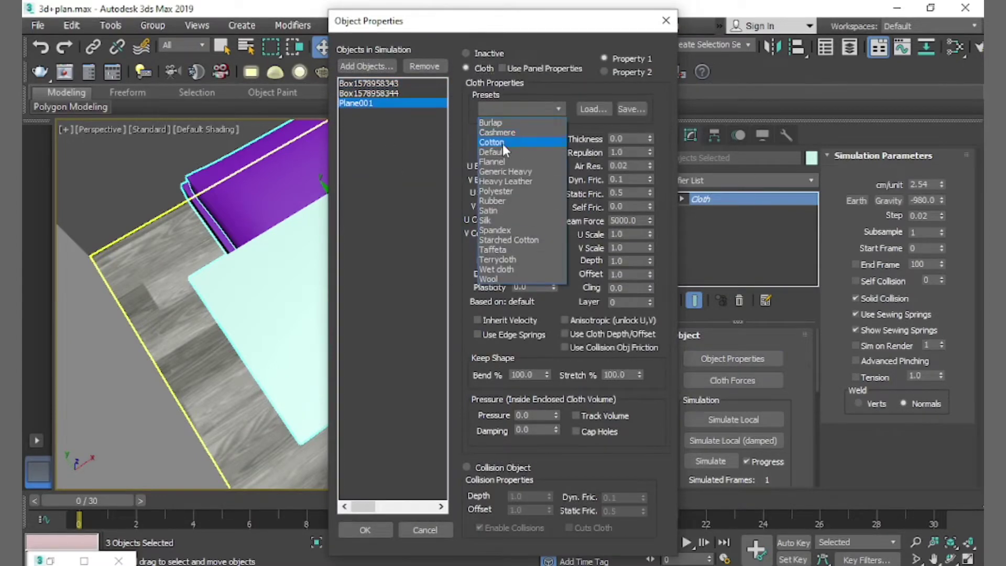
pyautogui.click(502, 143)
pyautogui.click(374, 528)
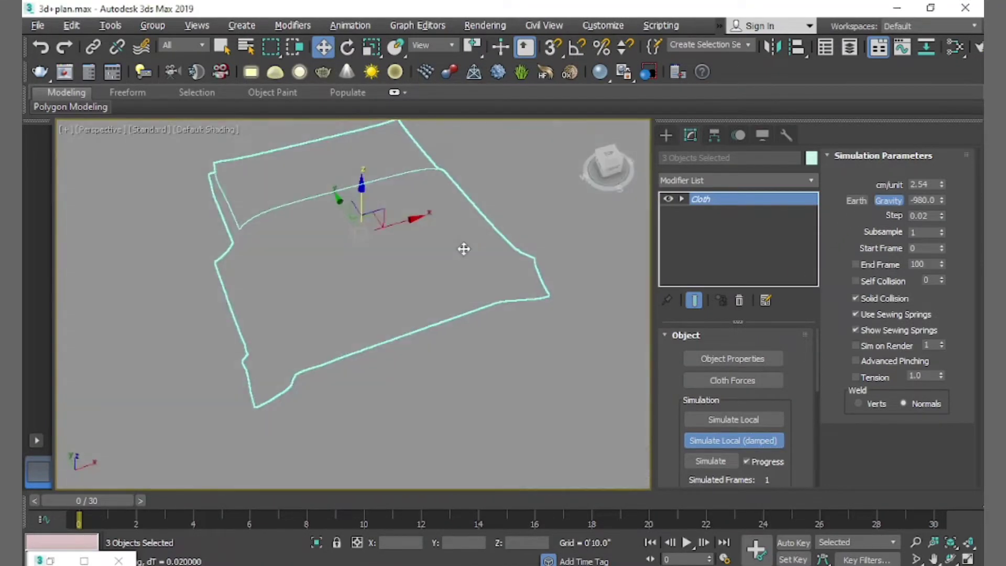
# - Stop the drape once the sheet hangs over the bed edges, then return to four viewports
pyautogui.keyDown('alt'); pyautogui.moveTo(477, 259); pyautogui.dragTo(443, 271, button='middle'); pyautogui.keyUp('alt')
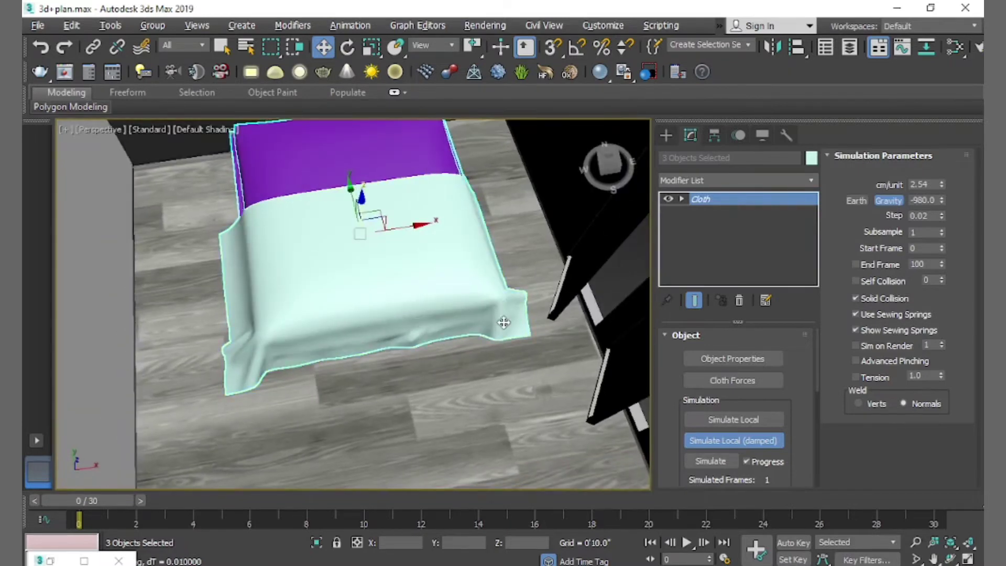
pyautogui.click(721, 440)
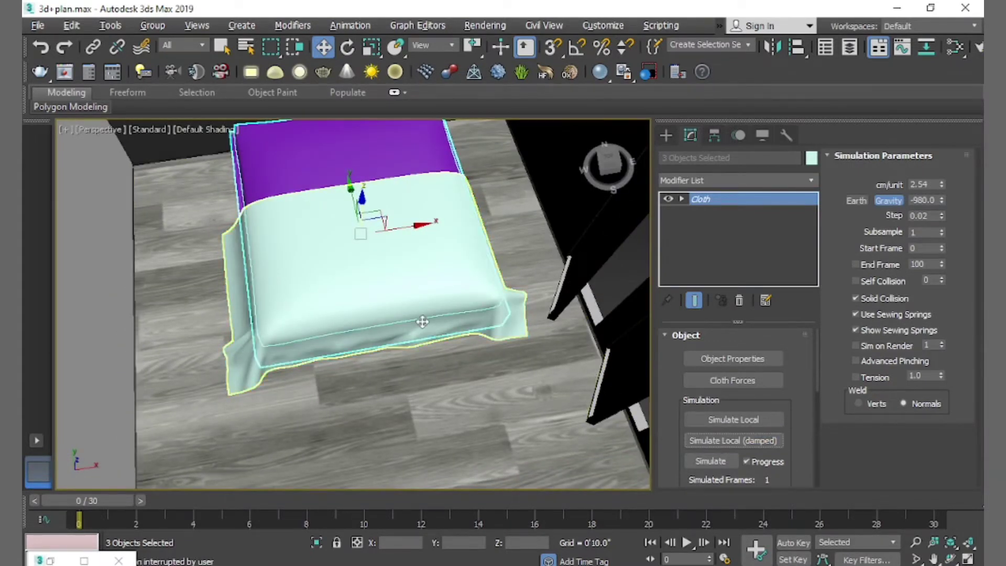
pyautogui.moveTo(421, 322)
pyautogui.keyDown('alt'); pyautogui.mouseDown(button='middle')
pyautogui.moveTo(373, 288)
pyautogui.moveTo(465, 294)
pyautogui.mouseUp(button='middle'); pyautogui.keyUp('alt')
pyautogui.moveTo(393, 301)
pyautogui.keyDown('alt'); pyautogui.mouseDown(button='middle')
pyautogui.moveTo(442, 329)
pyautogui.moveTo(403, 294)
pyautogui.mouseUp(button='middle'); pyautogui.keyUp('alt')
pyautogui.hotkey('alt', 'w')
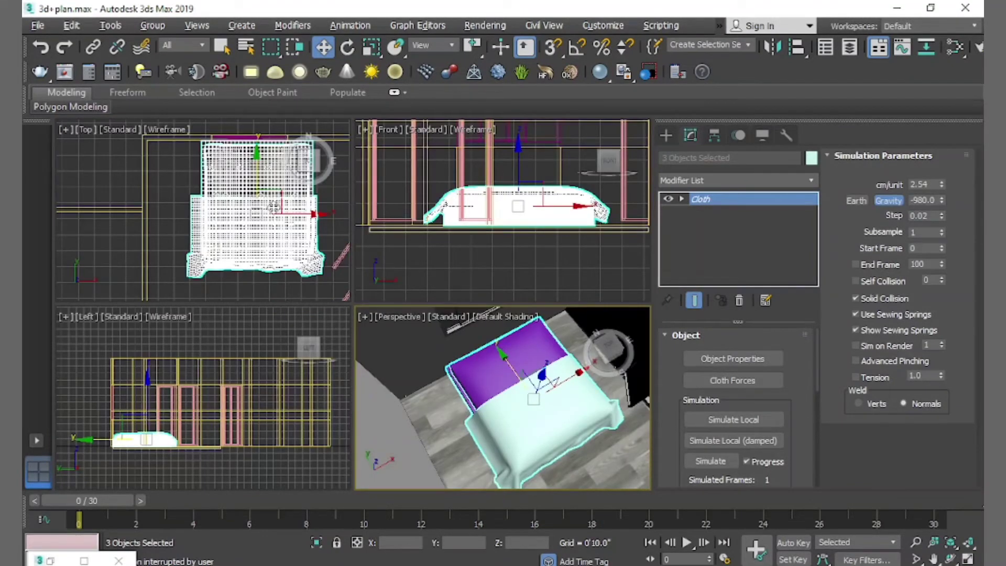
pyautogui.moveTo(273, 208); pyautogui.dragTo(270, 239, button='middle')
pyautogui.click(665, 135)
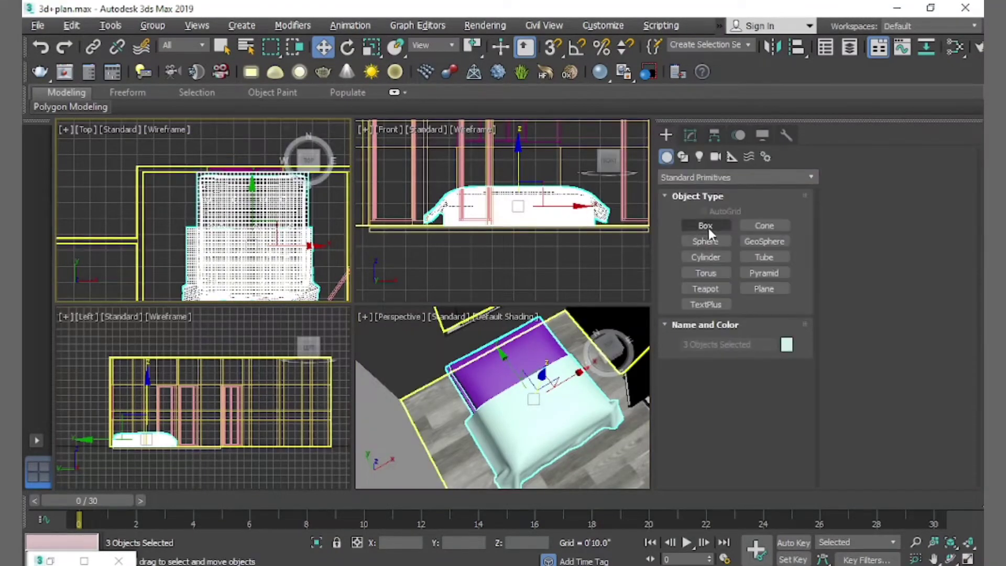
# - Draw a narrow plane strip across the bed in Top view and lift it above the sheet
pyautogui.click(777, 290)
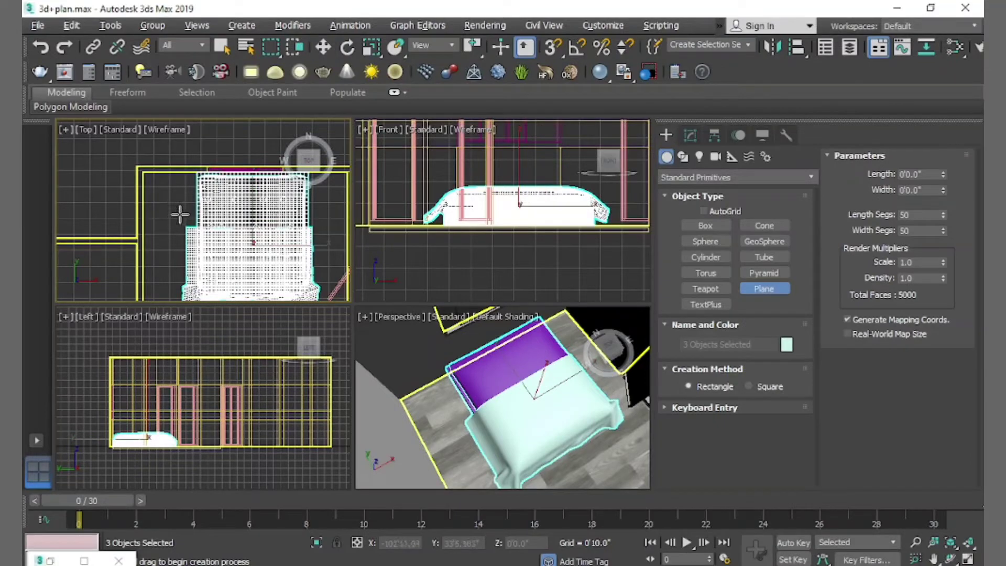
pyautogui.moveTo(179, 212); pyautogui.dragTo(328, 234)
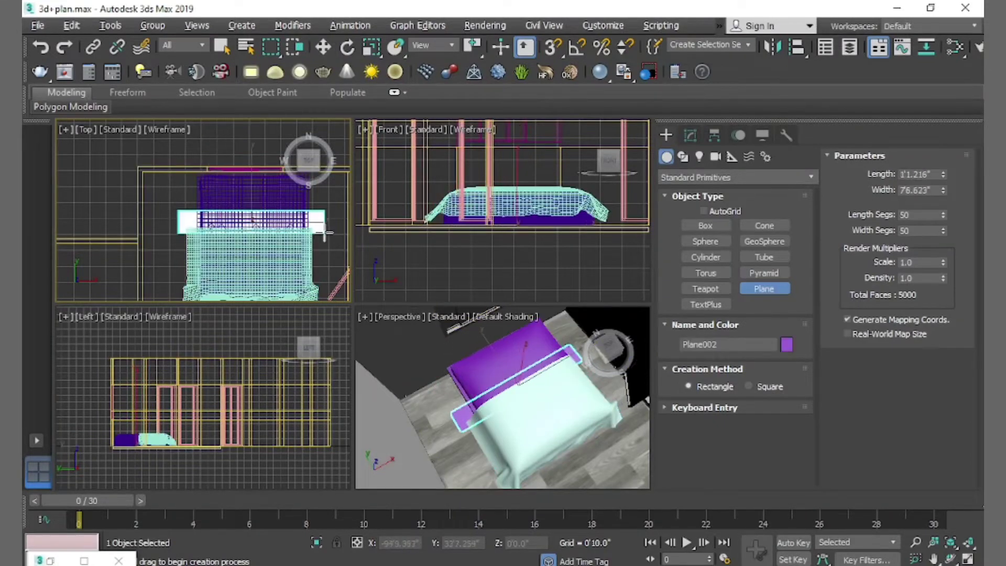
pyautogui.click(323, 47)
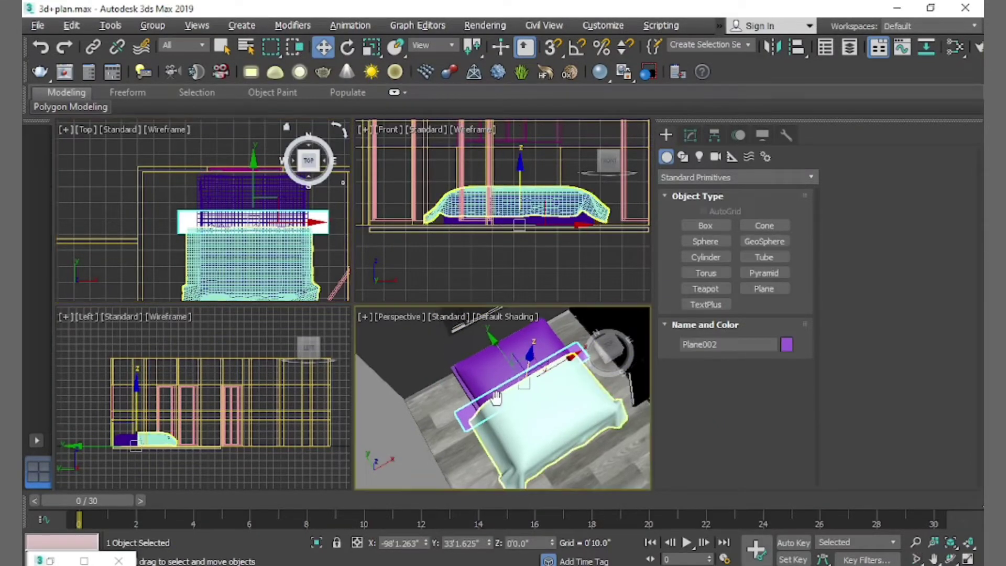
pyautogui.hotkey('alt', 'w')
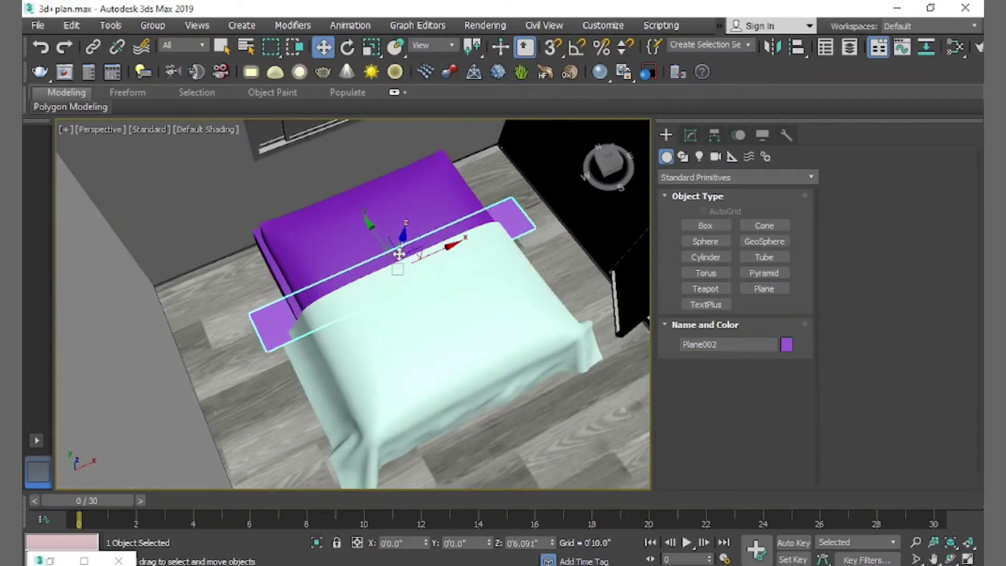
pyautogui.moveTo(401, 251); pyautogui.dragTo(398, 233)
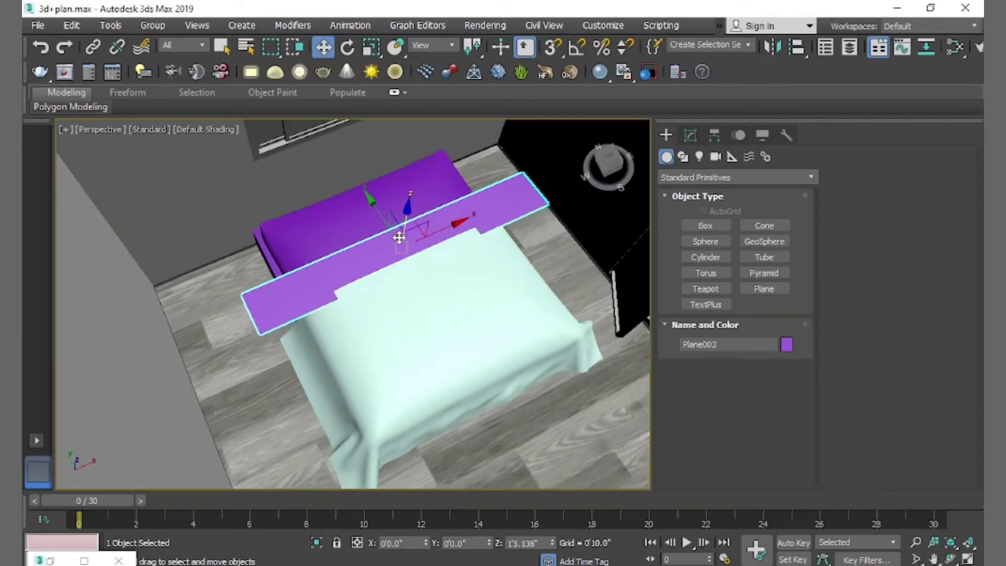
# - Select the new plane together with the draped sheet, pillow and floor
pyautogui.keyDown('ctrl'); pyautogui.click(380, 314); pyautogui.keyUp('ctrl')
pyautogui.keyDown('ctrl'); pyautogui.click(307, 258); pyautogui.keyUp('ctrl')
pyautogui.keyDown('ctrl'); pyautogui.click(281, 276); pyautogui.keyUp('ctrl')
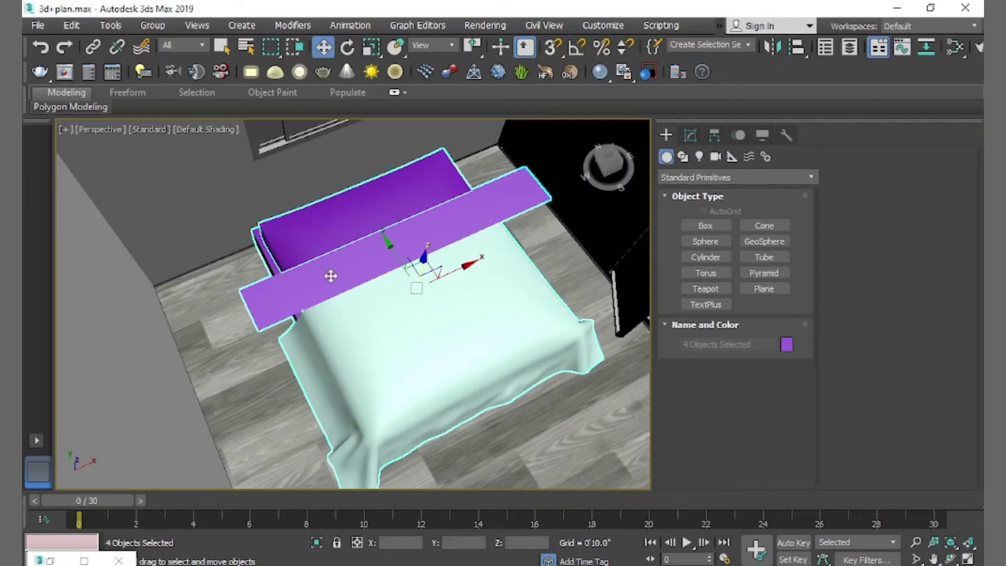
pyautogui.click(690, 135)
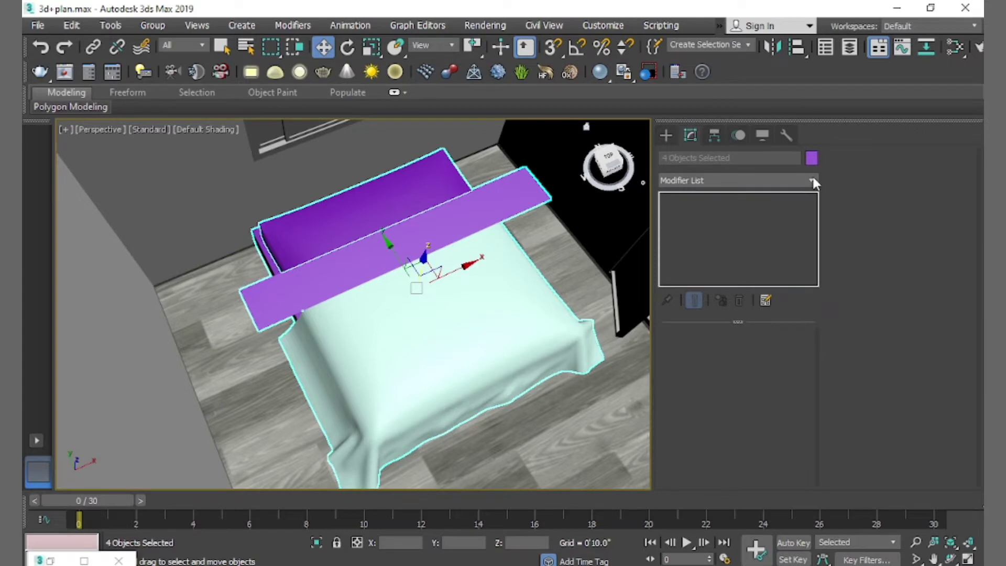
pyautogui.click(480, 335)
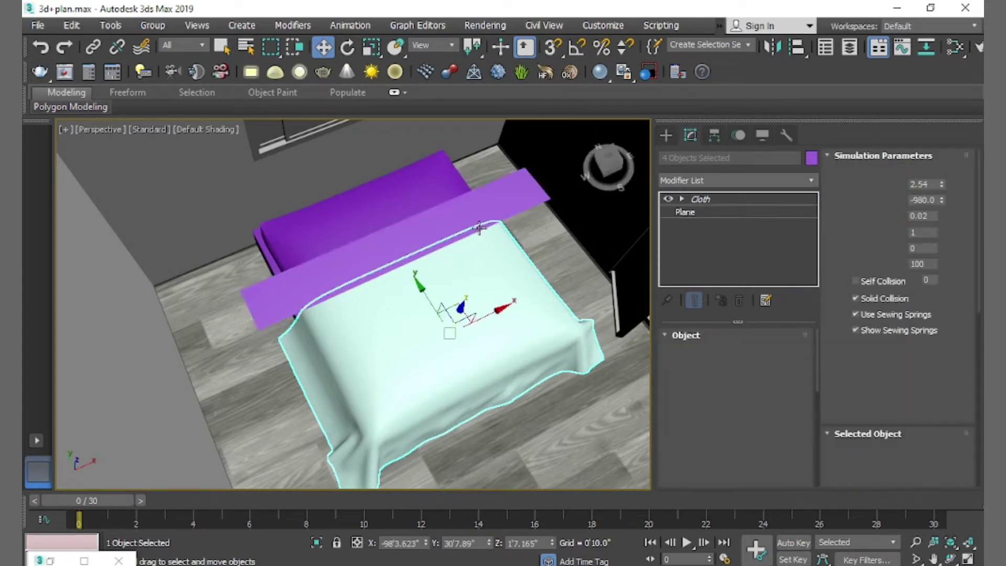
pyautogui.click(446, 234)
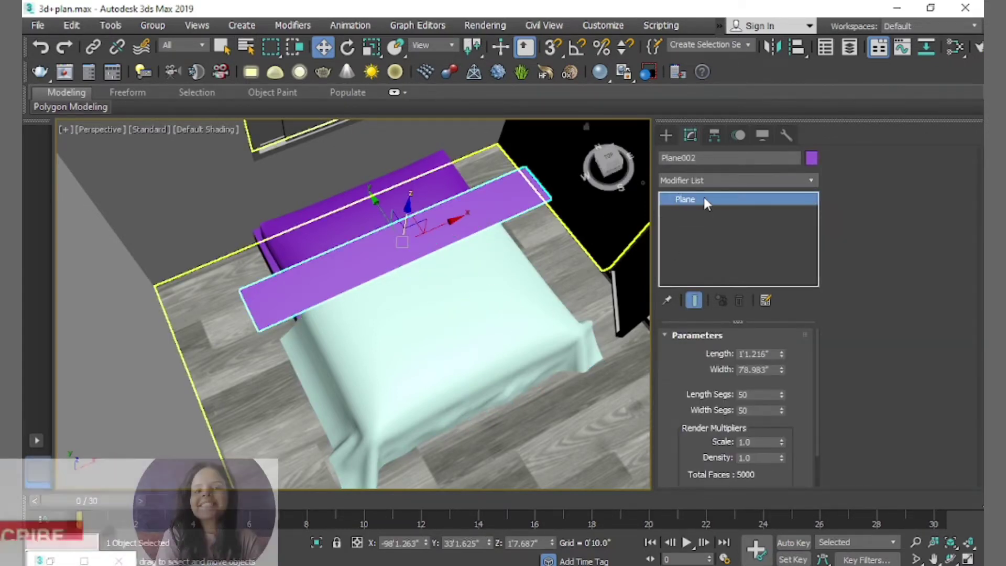
pyautogui.click(406, 310)
pyautogui.keyDown('ctrl'); pyautogui.click(362, 189); pyautogui.keyUp('ctrl')
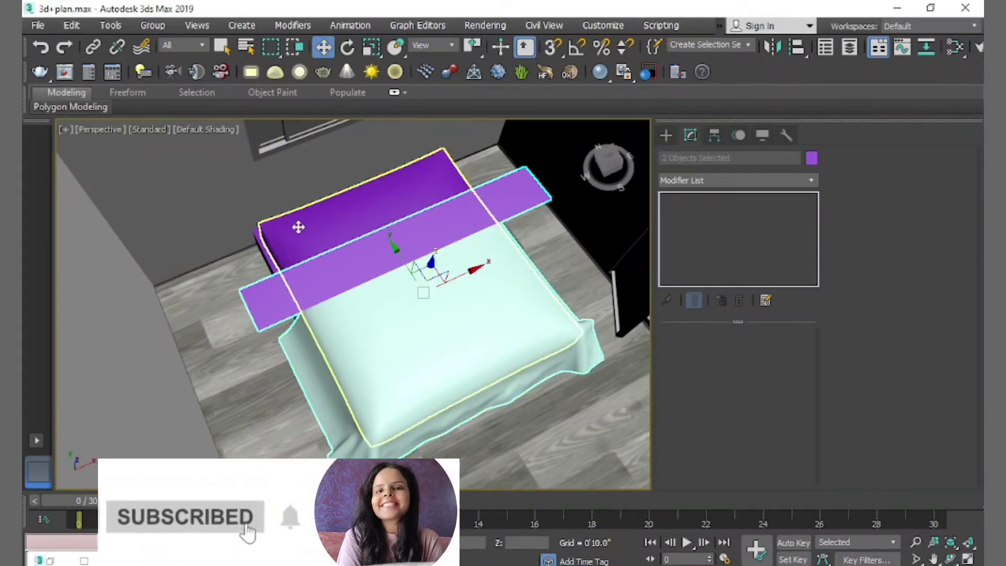
pyautogui.keyDown('ctrl'); pyautogui.click(199, 367); pyautogui.keyUp('ctrl')
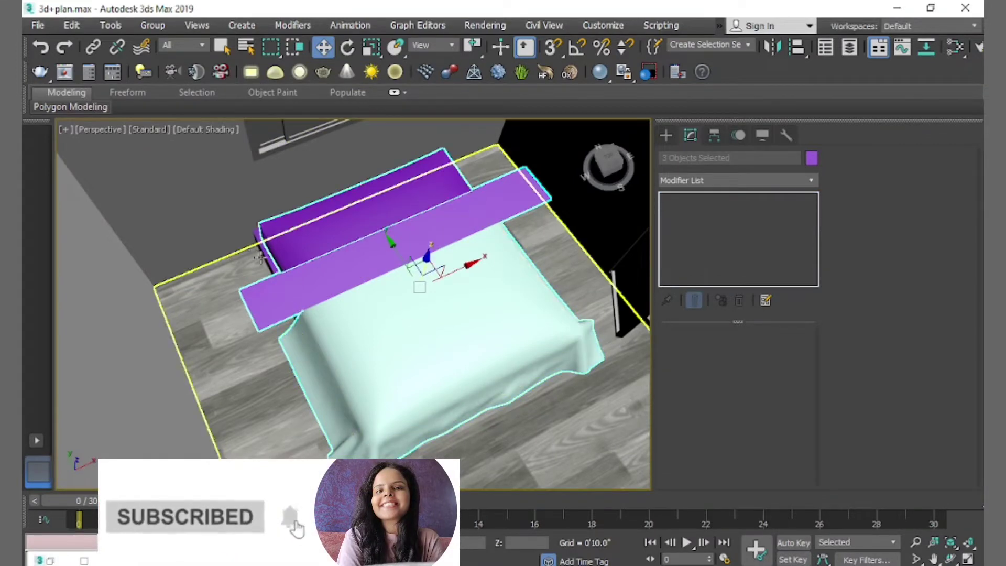
# - Apply a Cloth modifier to the four selected objects
pyautogui.click(811, 181)
pyautogui.write('cl')
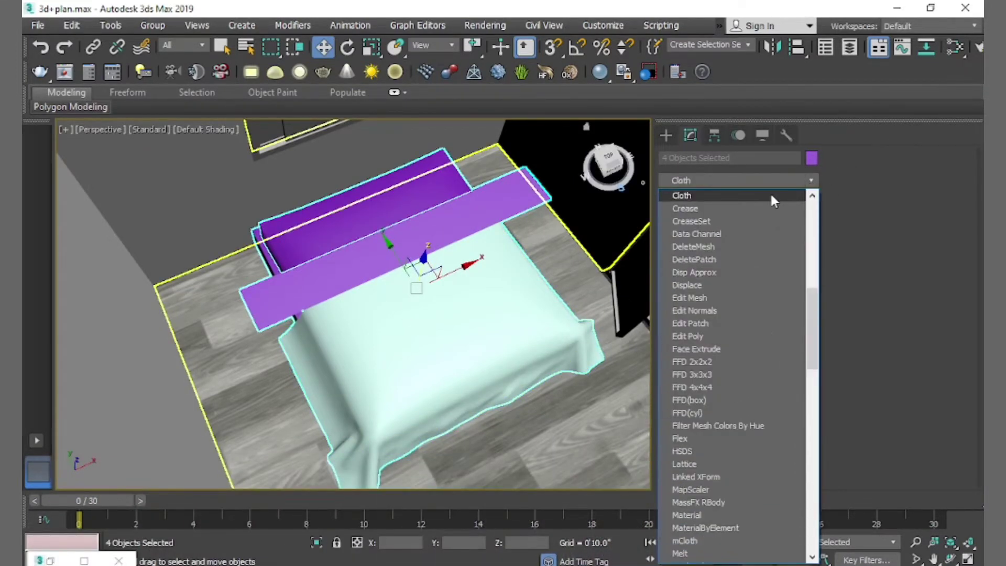
pyautogui.click(769, 194)
# - In cloth Object Properties, make a bed piece a collider and Plane002 Cotton-preset cloth
pyautogui.click(744, 358)
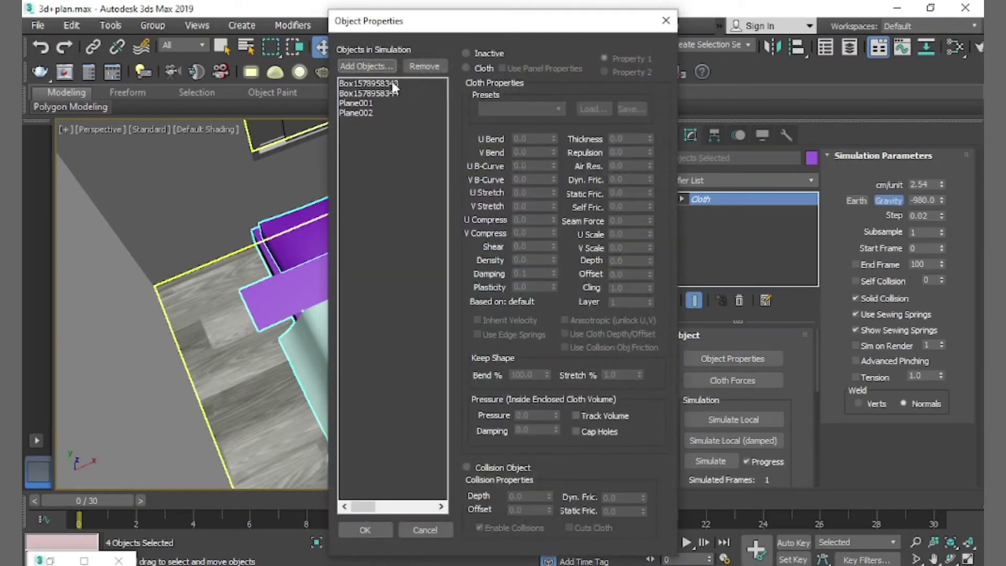
pyautogui.click(489, 465)
pyautogui.click(471, 70)
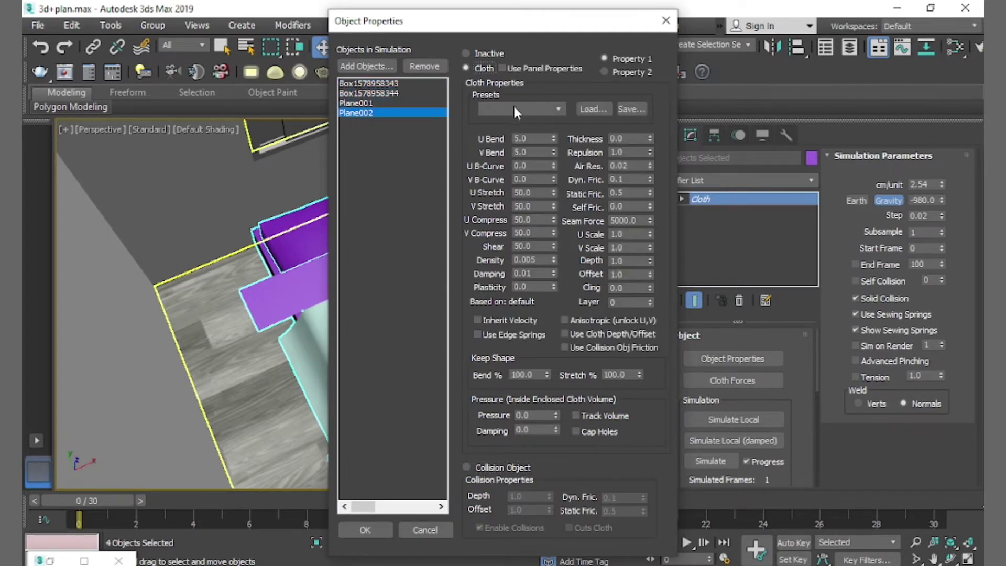
pyautogui.click(513, 109)
pyautogui.click(517, 142)
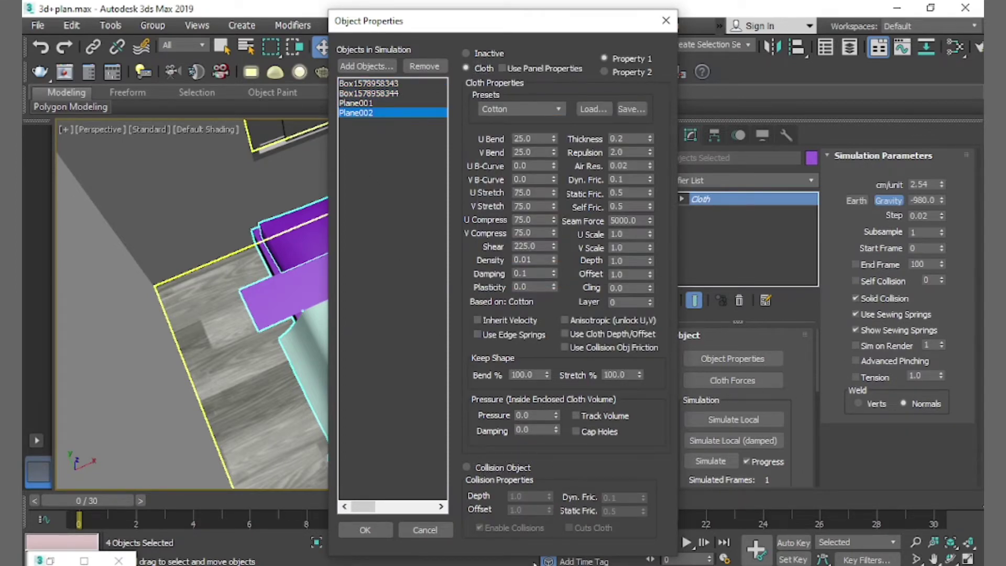
pyautogui.click(392, 528)
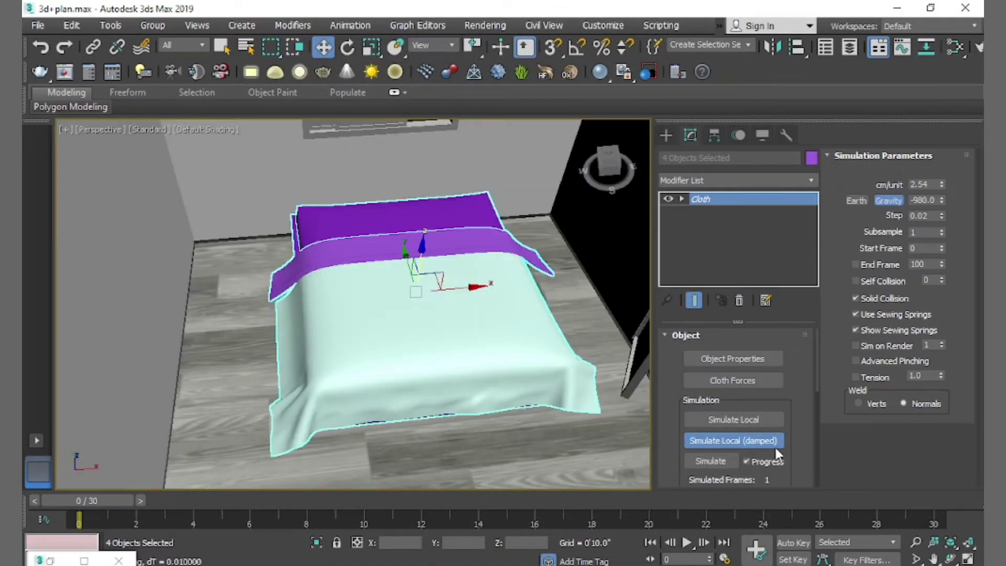
# - Stop the drape simulation with Plane002 hanging over the bed's head, then maximize the Front view
pyautogui.click(774, 445)
pyautogui.keyDown('alt'); pyautogui.moveTo(481, 321); pyautogui.dragTo(452, 314, button='middle'); pyautogui.keyUp('alt')
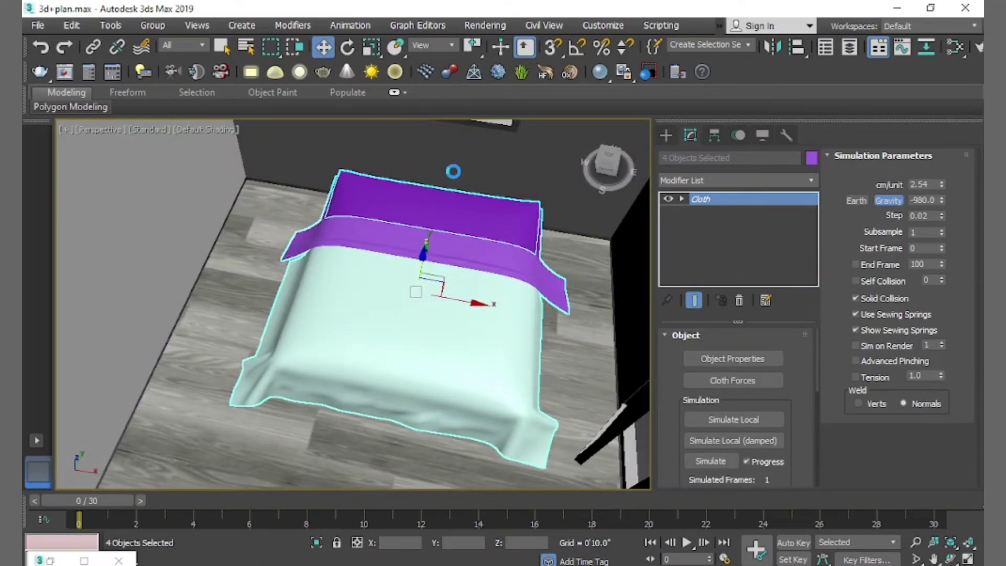
pyautogui.hotkey('alt', 'w')
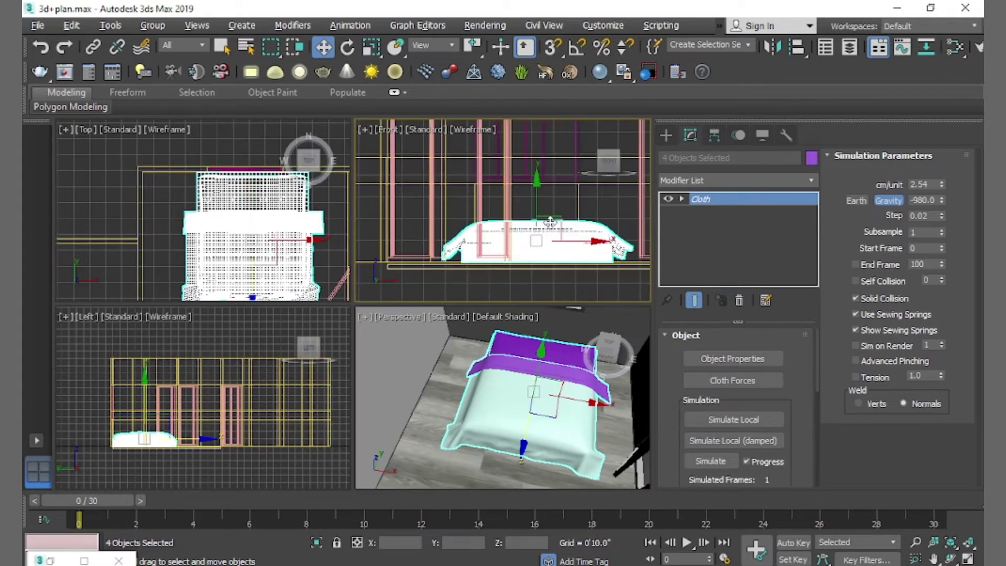
pyautogui.hotkey('alt', 'w')
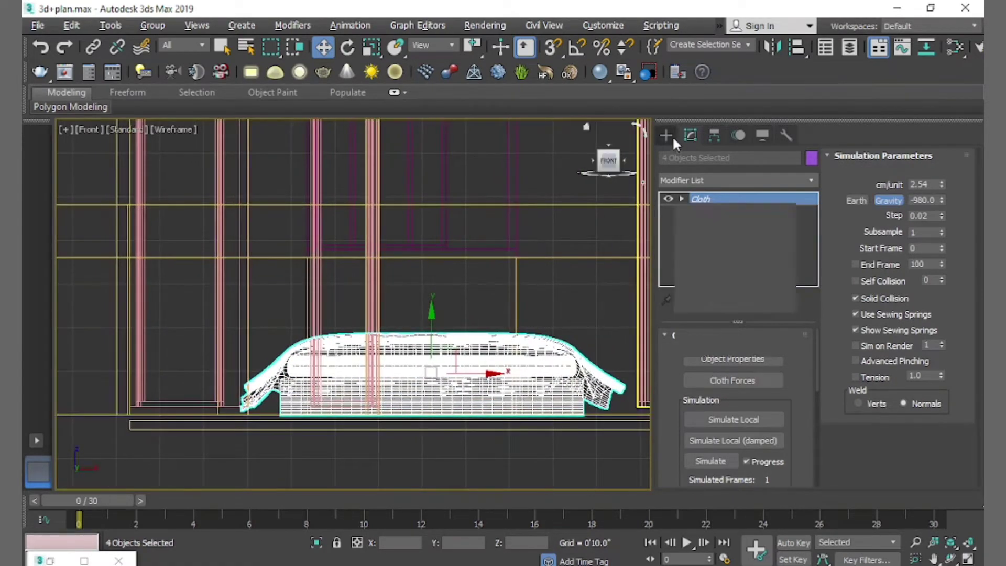
pyautogui.click(673, 137)
pyautogui.click(709, 228)
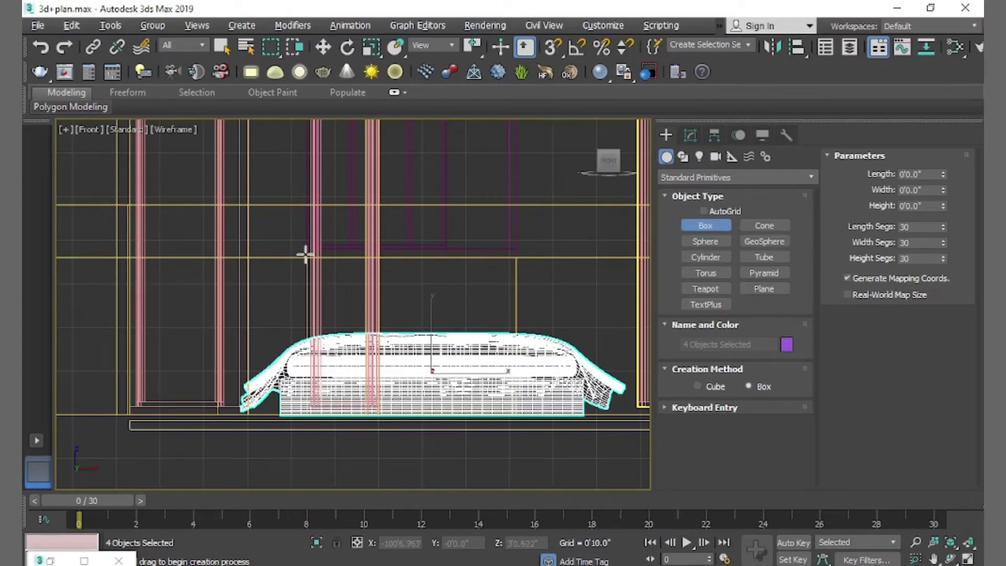
pyautogui.moveTo(306, 253); pyautogui.dragTo(308, 255)
pyautogui.hotkey('ctrl', 'z')
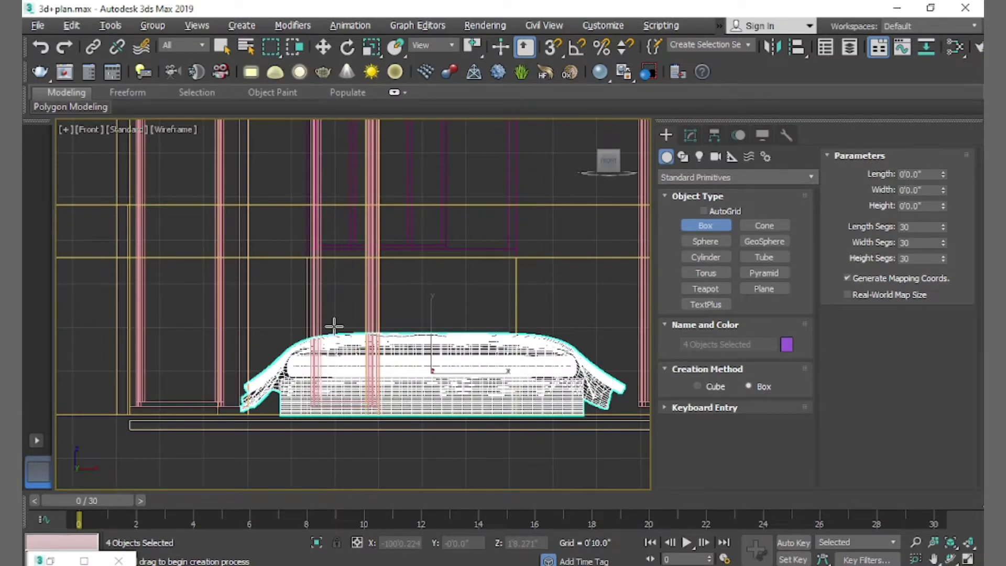
pyautogui.hotkey('alt', 'w')
pyautogui.hotkey('alt', 'w')
pyautogui.scroll(5, 471, 369)
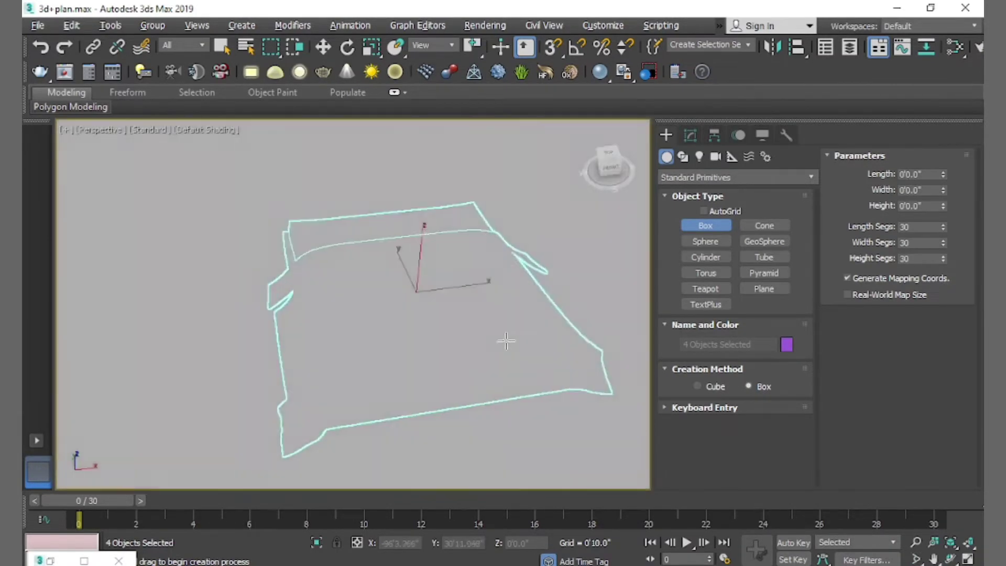
pyautogui.scroll(5, 464, 349)
pyautogui.press('w')
pyautogui.scroll(-5, 337, 292)
pyautogui.moveTo(336, 292)
pyautogui.keyDown('alt'); pyautogui.mouseDown(button='middle')
pyautogui.moveTo(377, 262)
pyautogui.moveTo(400, 283)
pyautogui.mouseUp(button='middle'); pyautogui.keyUp('alt')
pyautogui.scroll(5, 418, 272)
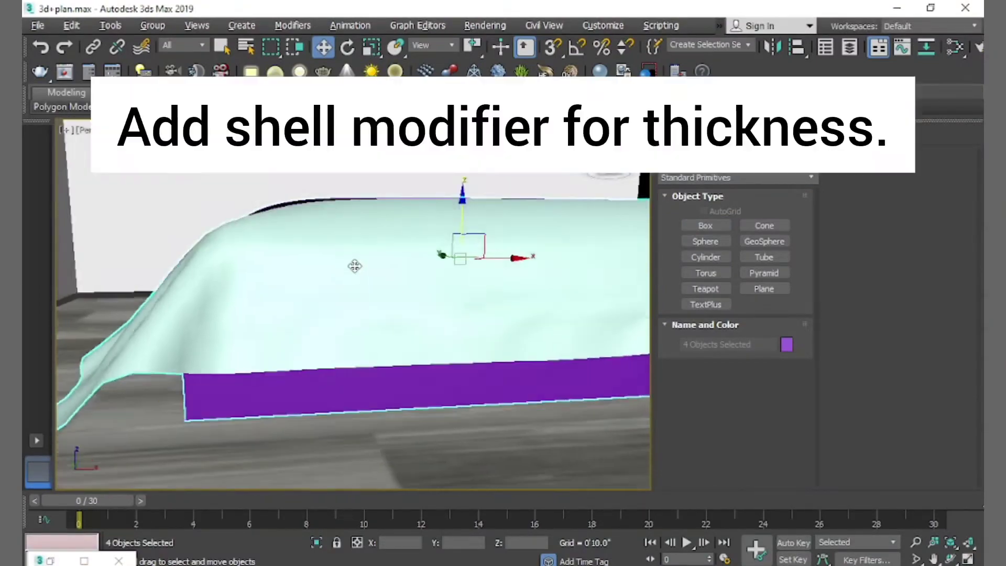
pyautogui.hotkey('alt', 'w')
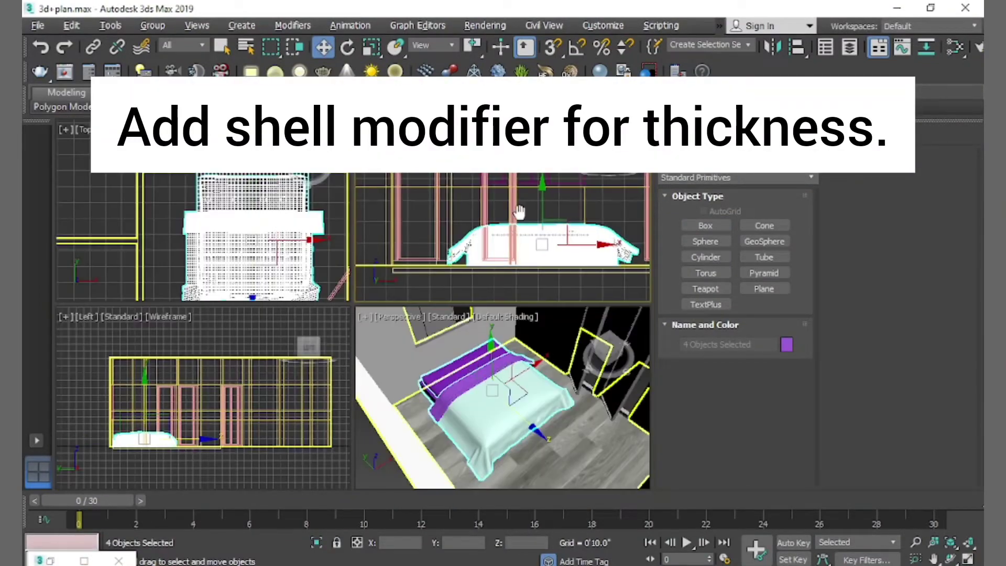
pyautogui.hotkey('alt', 'w')
# - Draw a thin headboard box above the bed in the Front view
pyautogui.click(710, 231)
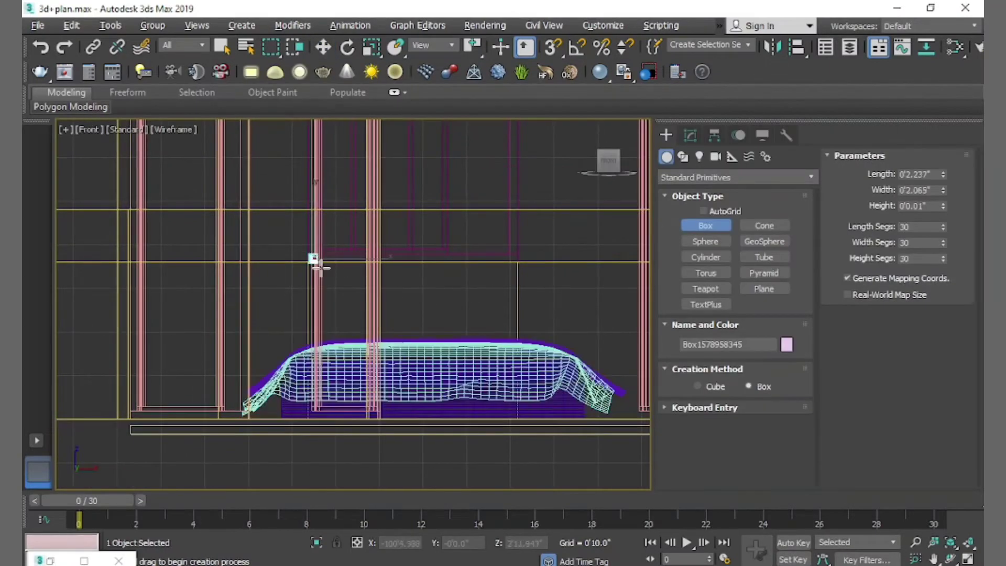
pyautogui.moveTo(309, 255)
pyautogui.mouseDown()
pyautogui.moveTo(520, 340)
pyautogui.moveTo(517, 350)
pyautogui.mouseUp()
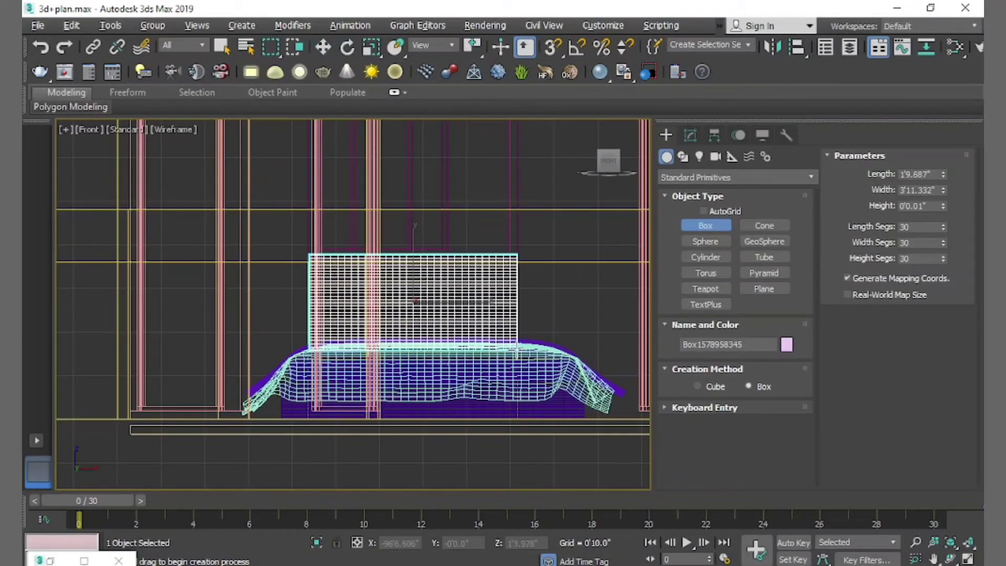
pyautogui.press('w')
pyautogui.hotkey('alt', 'w')
pyautogui.hotkey('alt', 'w')
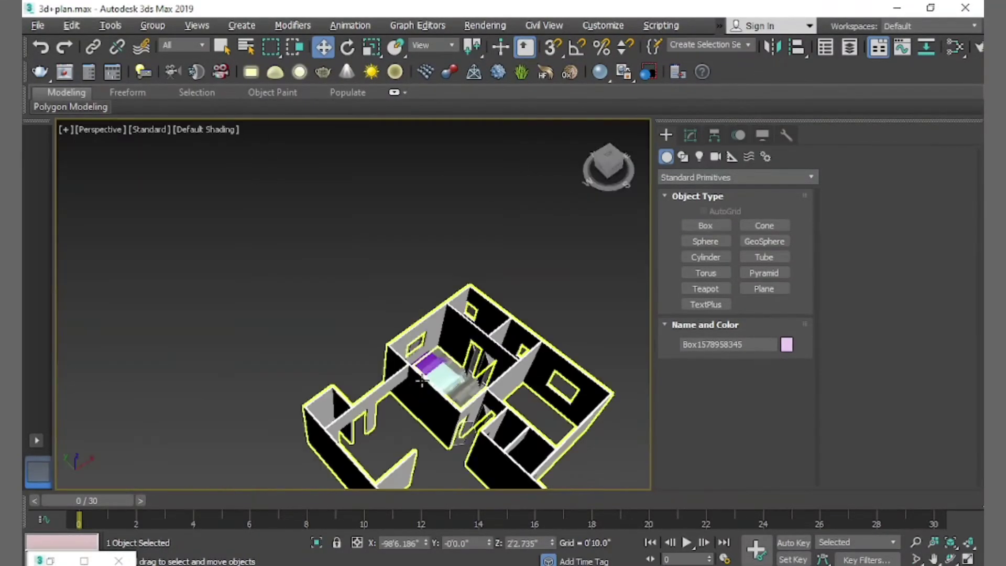
# - Move the headboard box back against the wall, settling it at Z 2'0.911"
pyautogui.hotkey('alt', 'w')
pyautogui.scroll(-3, 503, 210)
pyautogui.scroll(-3, 243, 210)
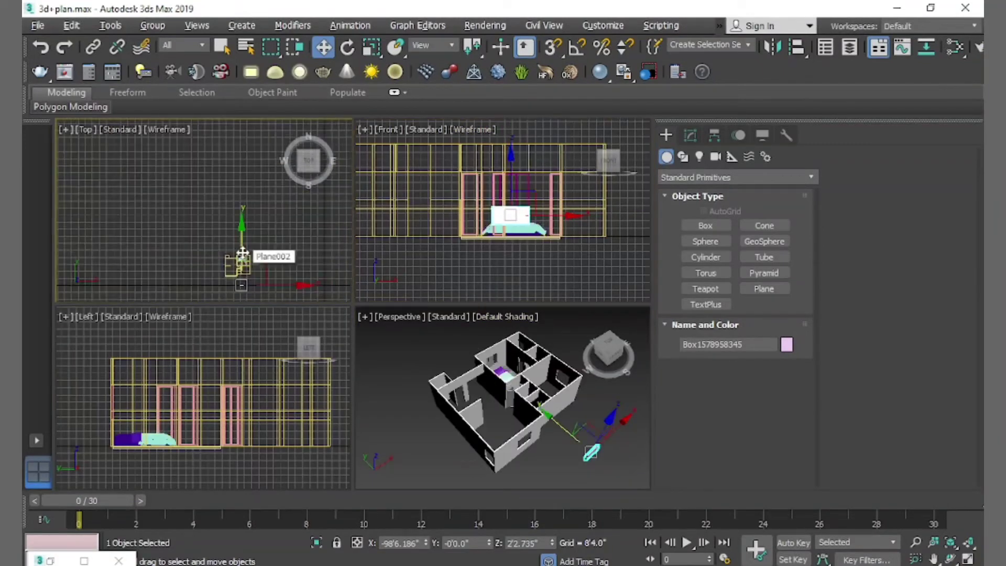
pyautogui.rightClick(532, 401)
pyautogui.hotkey('alt', 'w')
pyautogui.press('z')
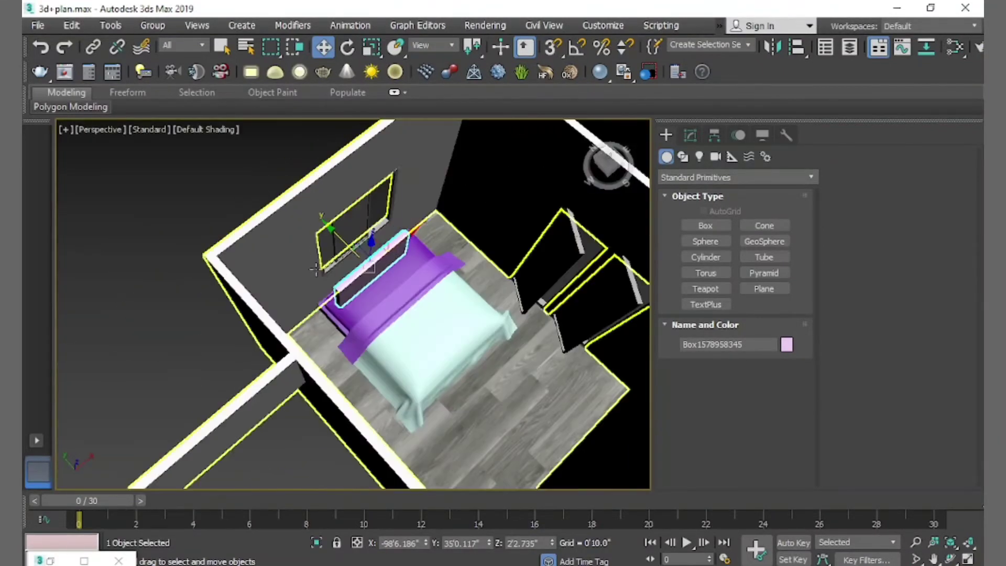
pyautogui.moveTo(338, 241); pyautogui.dragTo(321, 228)
pyautogui.press('z')
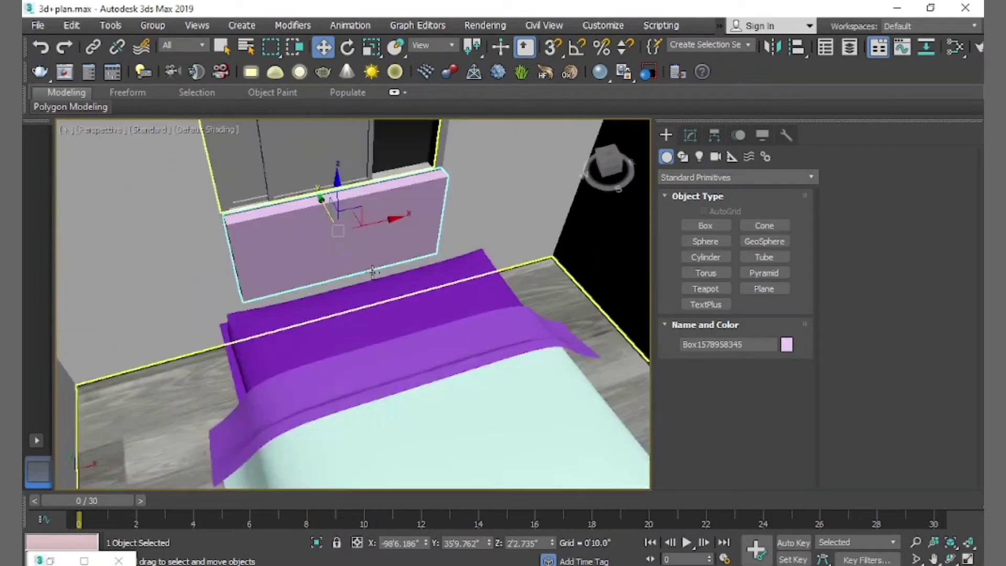
pyautogui.moveTo(302, 183); pyautogui.dragTo(357, 283)
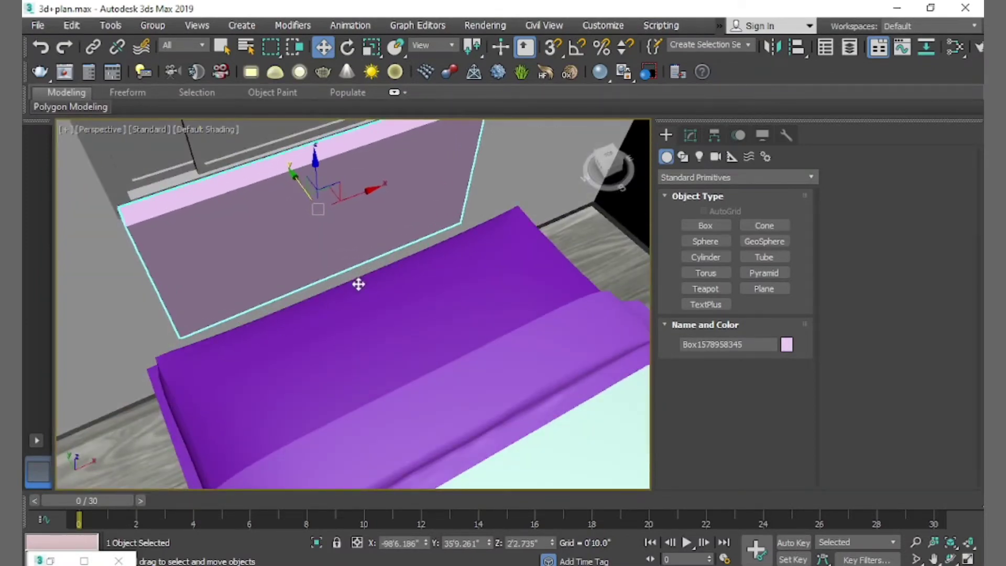
pyautogui.keyDown('alt'); pyautogui.moveTo(357, 283); pyautogui.dragTo(345, 256, button='middle'); pyautogui.keyUp('alt')
pyautogui.press('z')
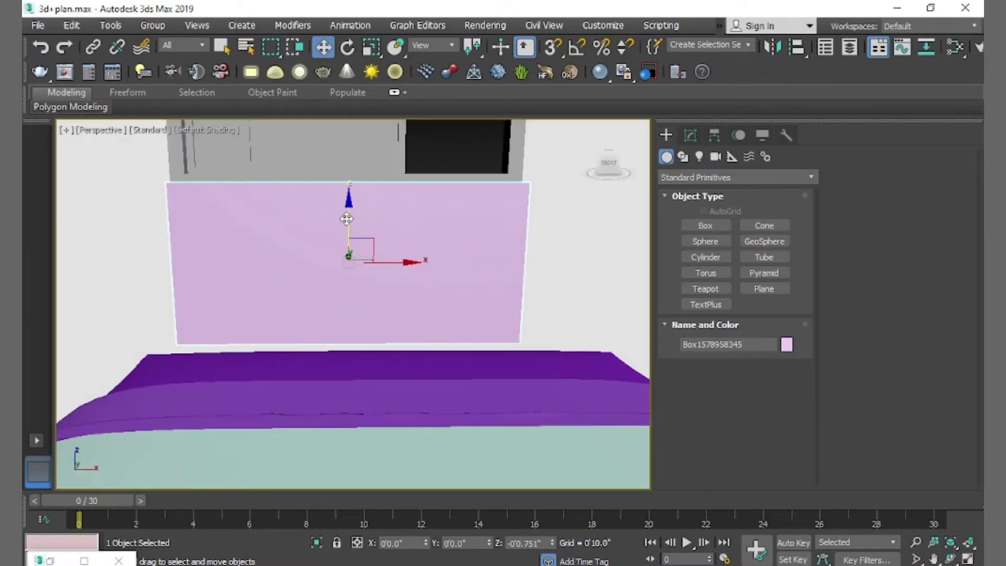
pyautogui.moveTo(349, 212); pyautogui.dragTo(350, 223)
pyautogui.moveTo(404, 268); pyautogui.dragTo(426, 268)
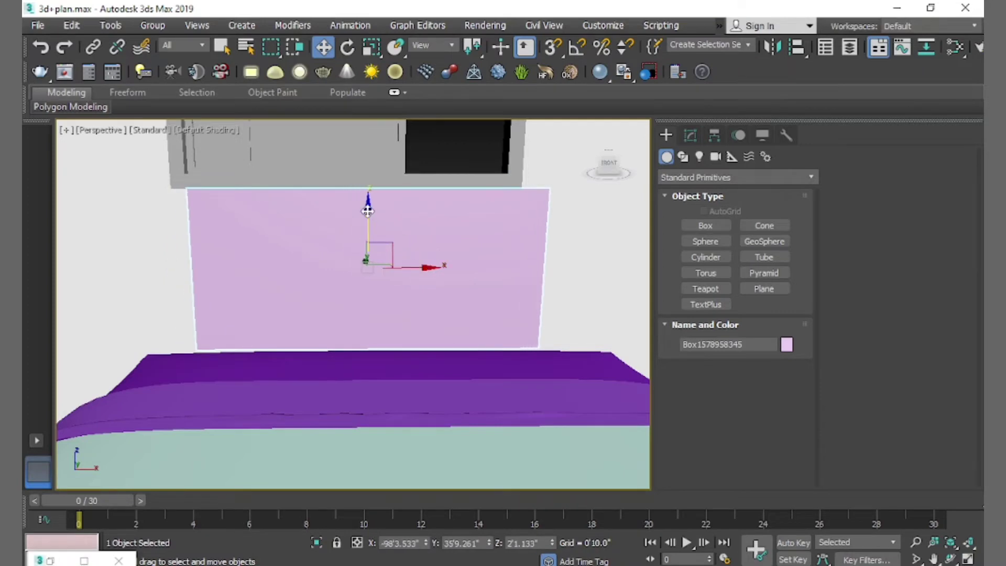
pyautogui.moveTo(426, 269)
pyautogui.keyDown('alt'); pyautogui.mouseDown(button='middle')
pyautogui.moveTo(487, 292)
pyautogui.moveTo(428, 298)
pyautogui.mouseUp(button='middle'); pyautogui.keyUp('alt')
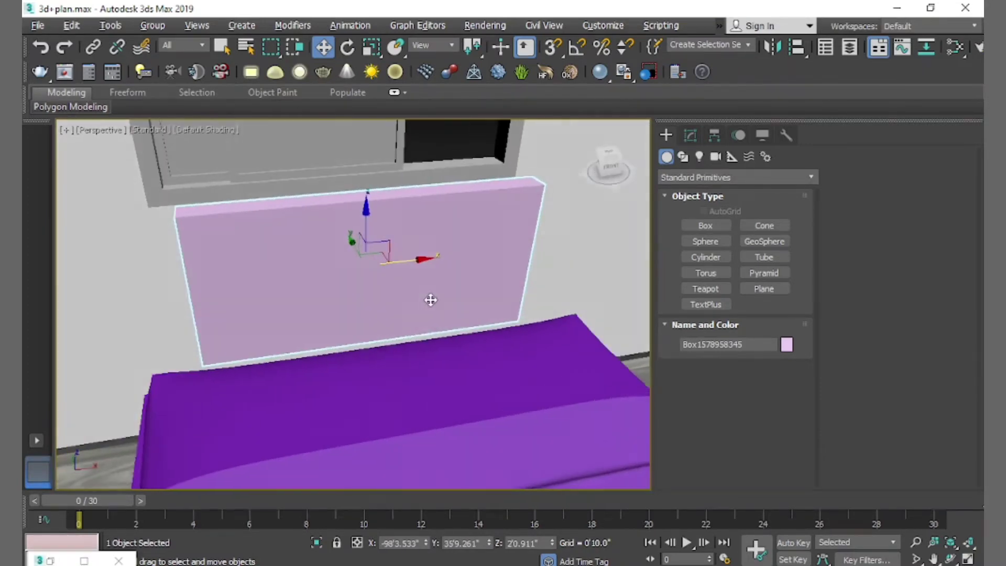
pyautogui.scroll(-5, 435, 288)
pyautogui.hotkey('alt', 'w')
# - Size the headboard 1'8.819" long, 5'4.21" wide, 0'1.864" thick, centred over the bed
pyautogui.press('z')
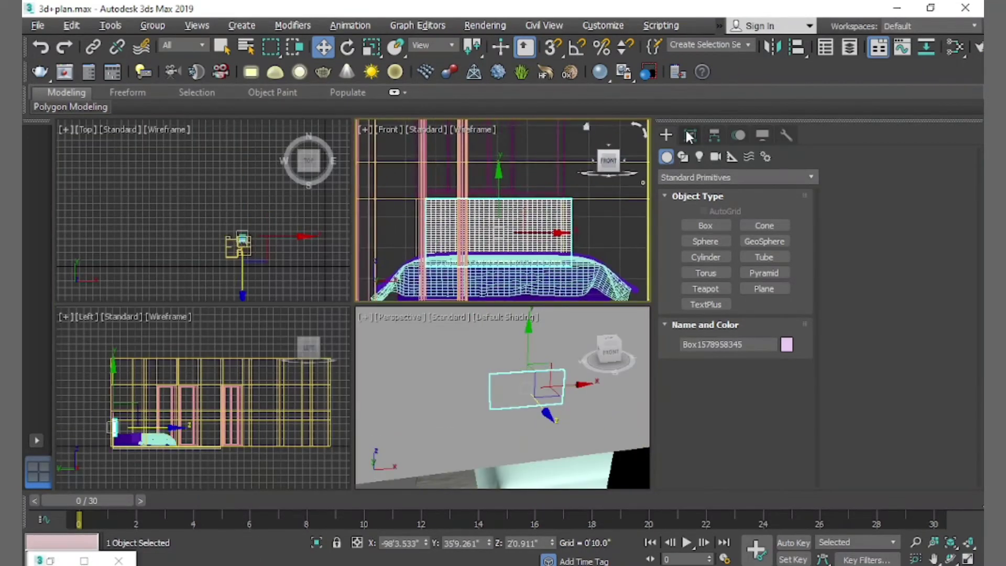
pyautogui.click(691, 135)
pyautogui.moveTo(781, 368); pyautogui.dragTo(780, 356)
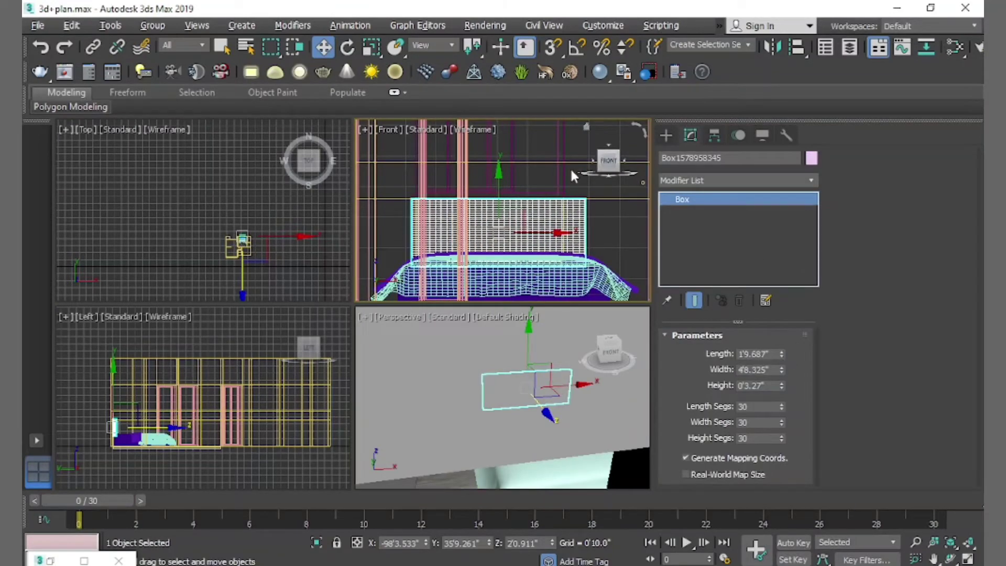
pyautogui.rightClick(527, 438)
pyautogui.press('z')
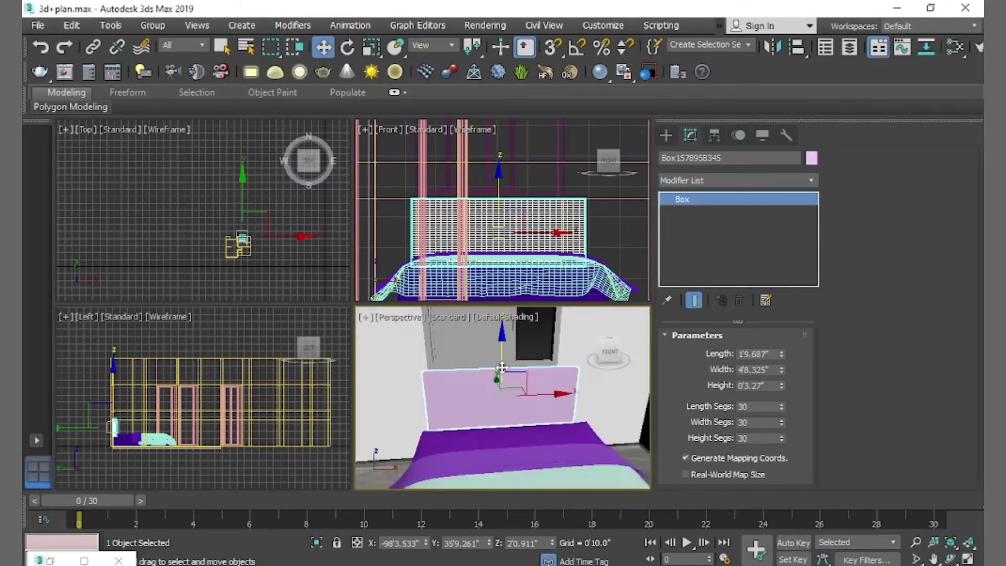
pyautogui.moveTo(505, 388); pyautogui.dragTo(565, 399)
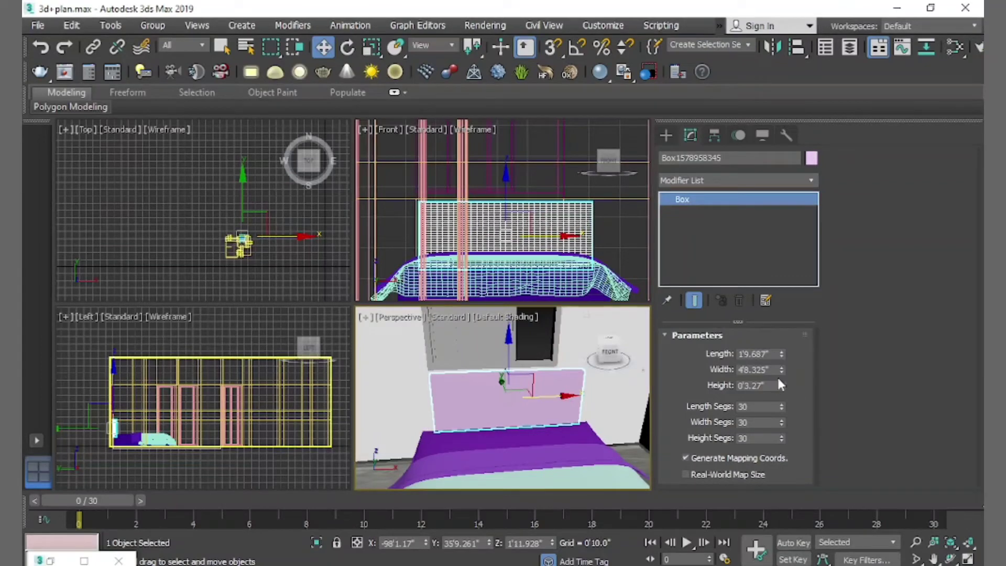
pyautogui.moveTo(782, 385)
pyautogui.mouseDown()
pyautogui.moveTo(753, 394)
pyautogui.moveTo(781, 360)
pyautogui.mouseUp()
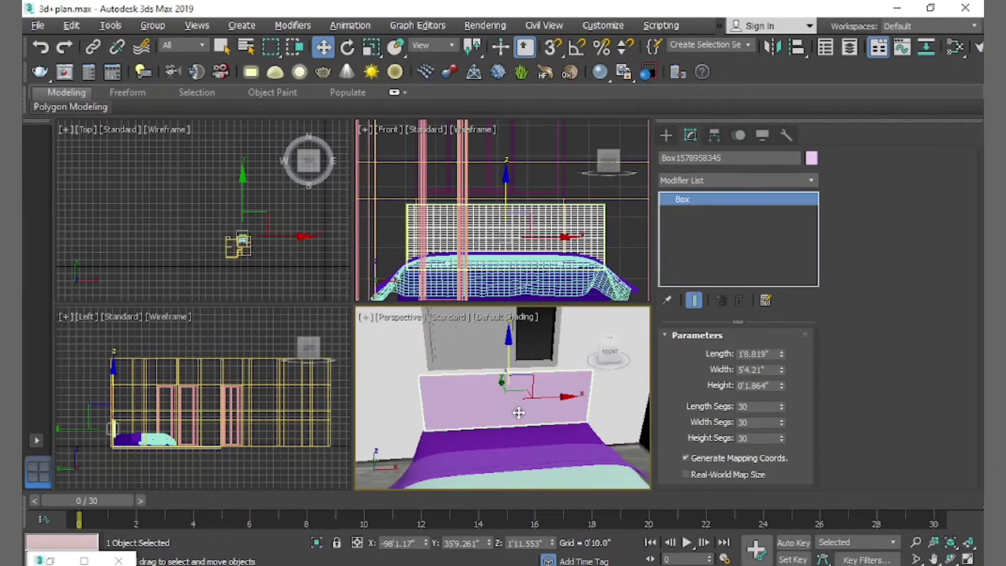
# - Orbit and zoom around the resized headboard to check its placement
pyautogui.hotkey('alt', 'w')
pyautogui.moveTo(398, 315)
pyautogui.keyDown('alt'); pyautogui.mouseDown(button='middle')
pyautogui.moveTo(332, 285)
pyautogui.moveTo(343, 306)
pyautogui.moveTo(292, 304)
pyautogui.moveTo(333, 307)
pyautogui.moveTo(281, 449)
pyautogui.mouseUp(button='middle'); pyautogui.keyUp('alt')
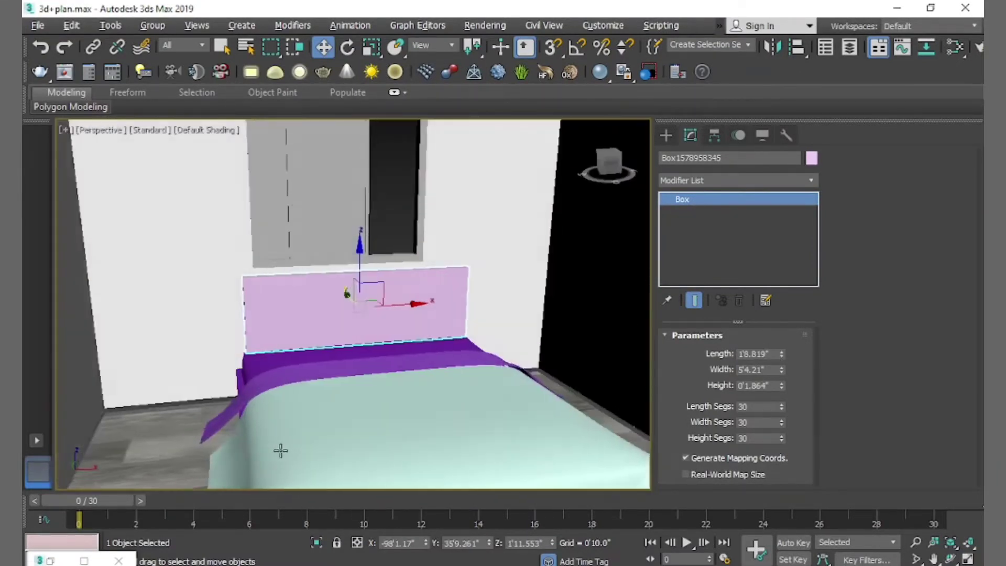
pyautogui.hotkey('alt', 'w')
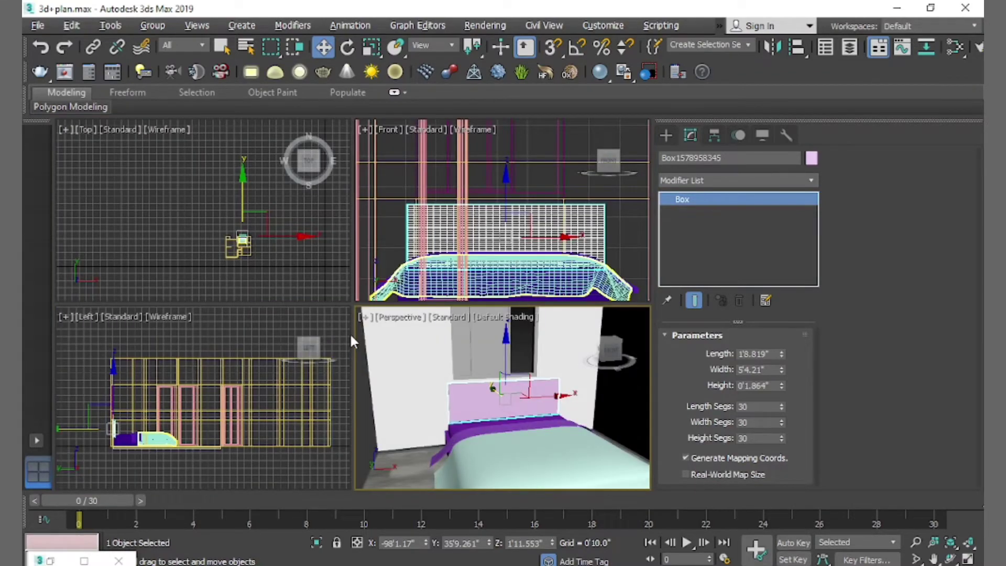
pyautogui.scroll(3, 456, 221)
pyautogui.hotkey('alt', 'w')
pyautogui.scroll(3, 524, 262)
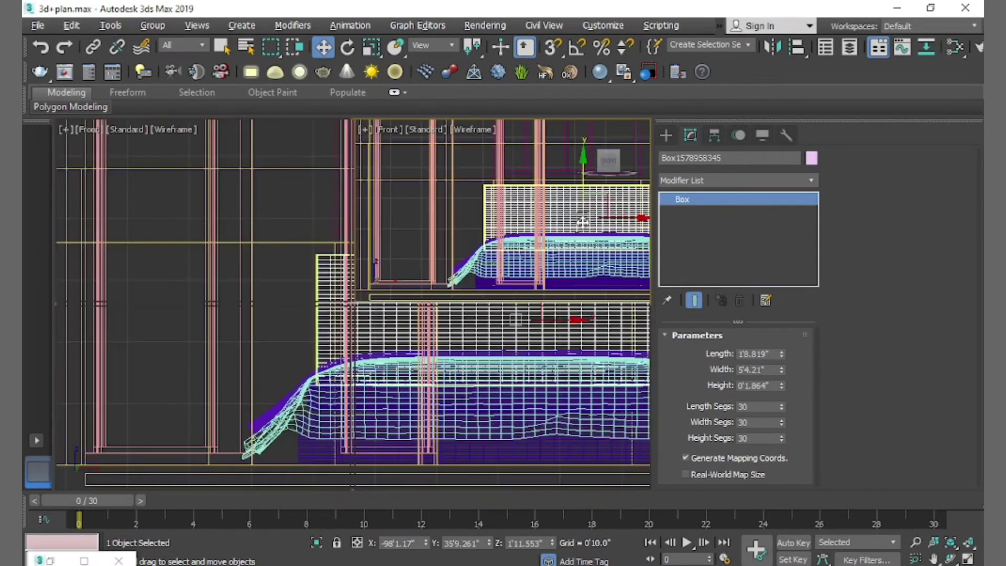
pyautogui.hotkey('alt', 'w')
# - Draw a small 0'4.666" by 0'6.262" by 0'1.535" box in the Front view
pyautogui.scroll(3, 440, 141)
pyautogui.click(705, 225)
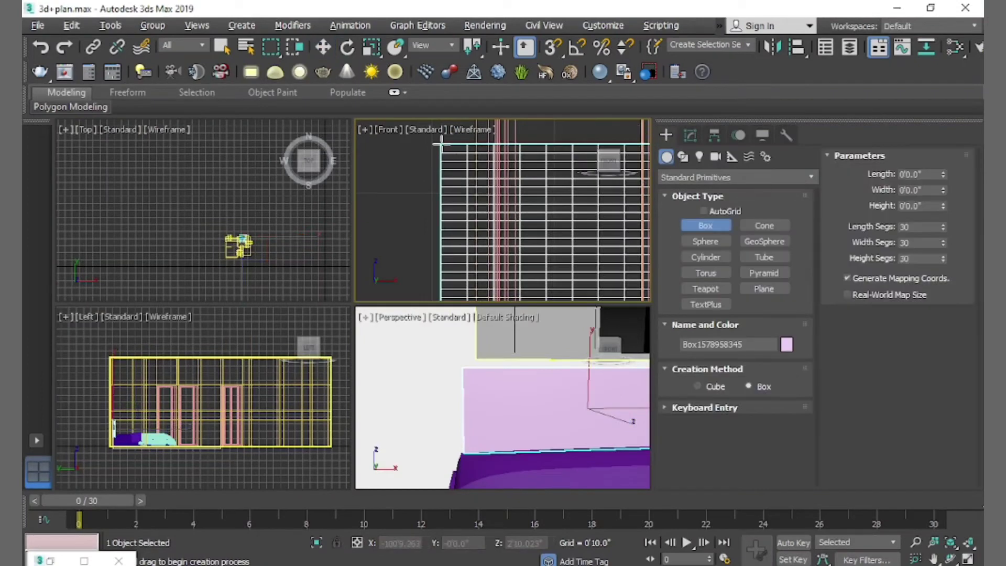
pyautogui.moveTo(441, 142); pyautogui.dragTo(519, 202)
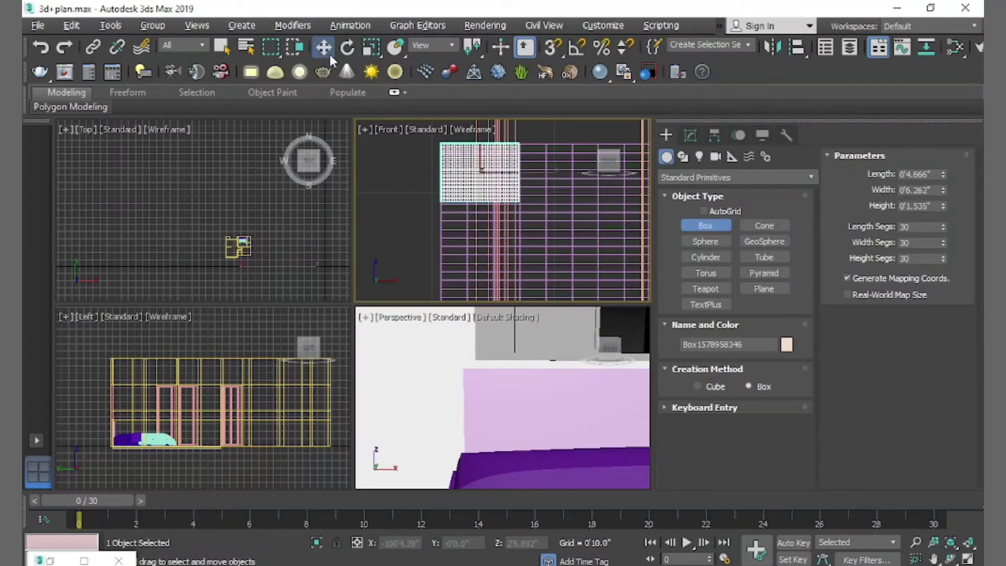
pyautogui.click(330, 55)
pyautogui.hotkey('alt', 'w')
# - Move the small beige box up over the bed so it rests against the pink headboard
pyautogui.hotkey('alt', 'w')
pyautogui.press('z')
pyautogui.scroll(2, 255, 269)
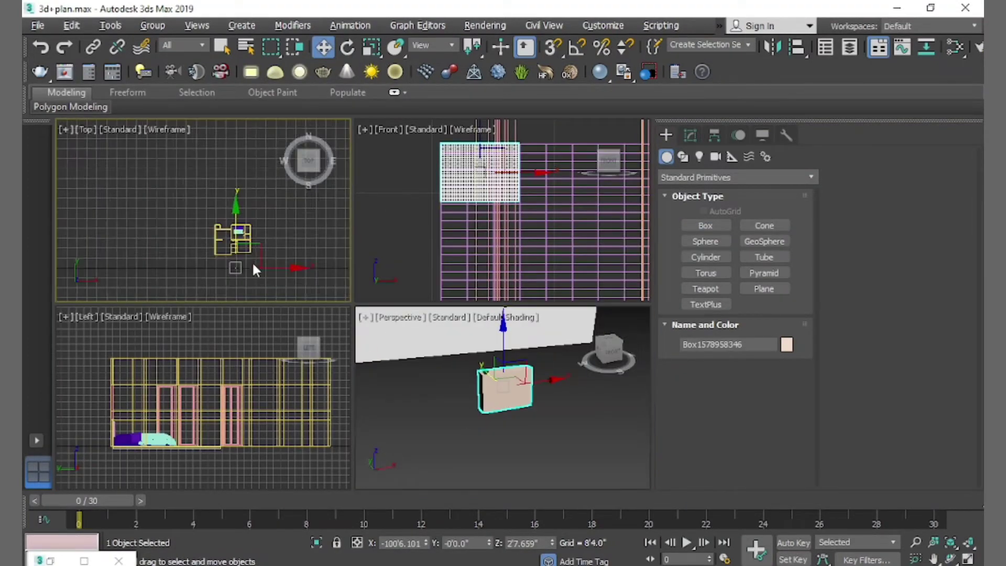
pyautogui.moveTo(255, 269); pyautogui.dragTo(241, 170)
pyautogui.press('z')
pyautogui.hotkey('alt', 'w')
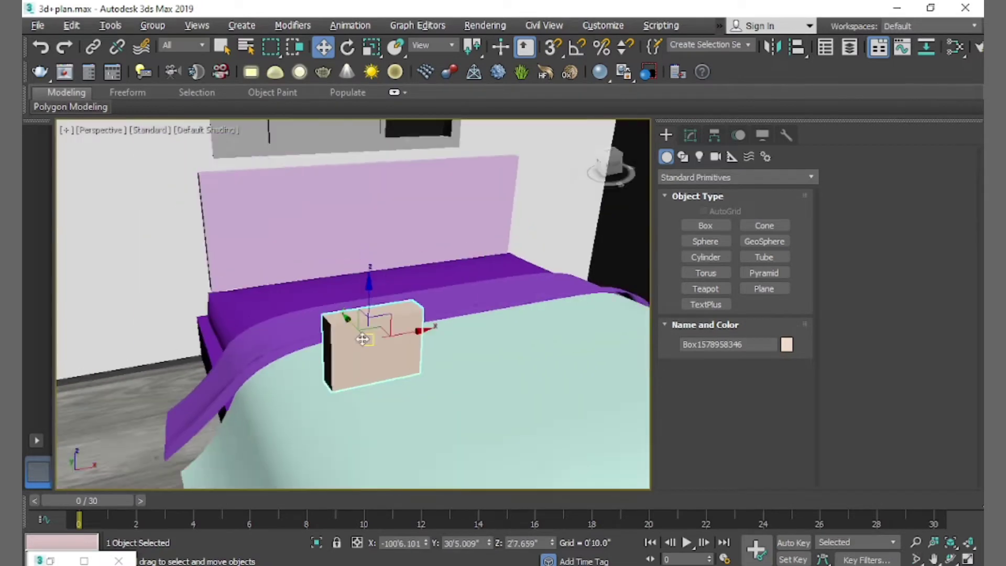
pyautogui.scroll(-5, 362, 339)
pyautogui.moveTo(474, 446); pyautogui.dragTo(240, 216)
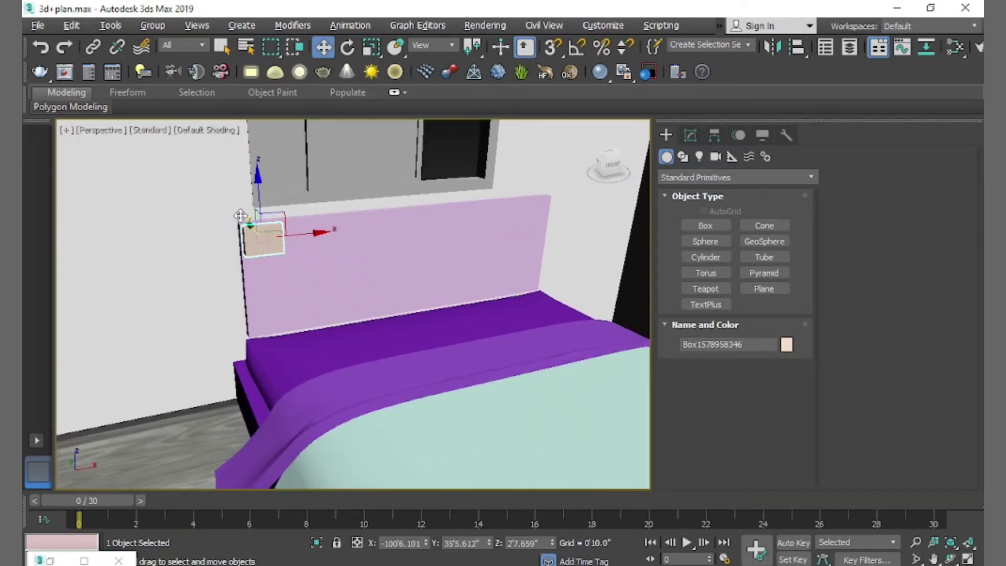
pyautogui.hotkey('alt', 'w')
pyautogui.press('z')
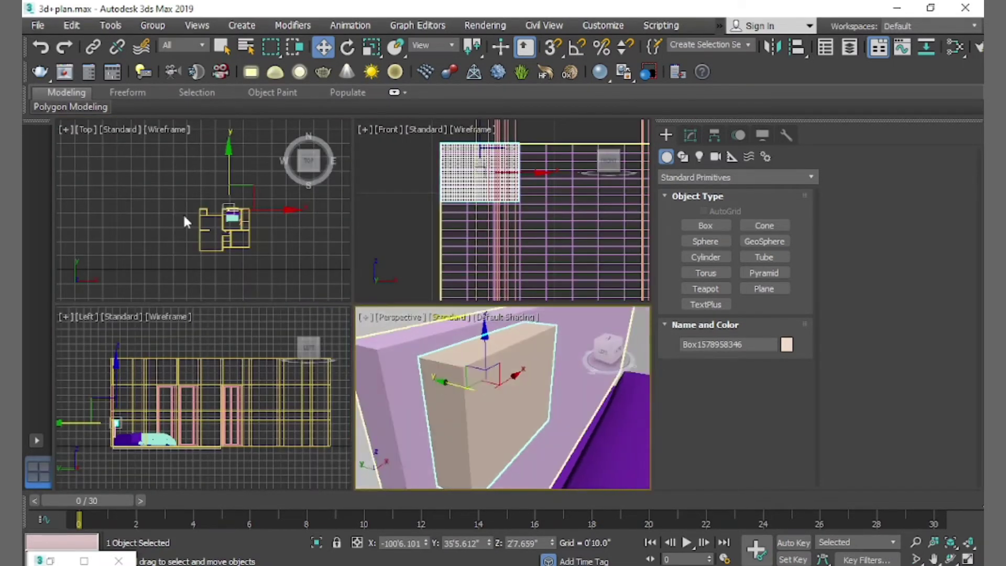
pyautogui.scroll(5, 202, 216)
pyautogui.moveTo(202, 216); pyautogui.dragTo(205, 211)
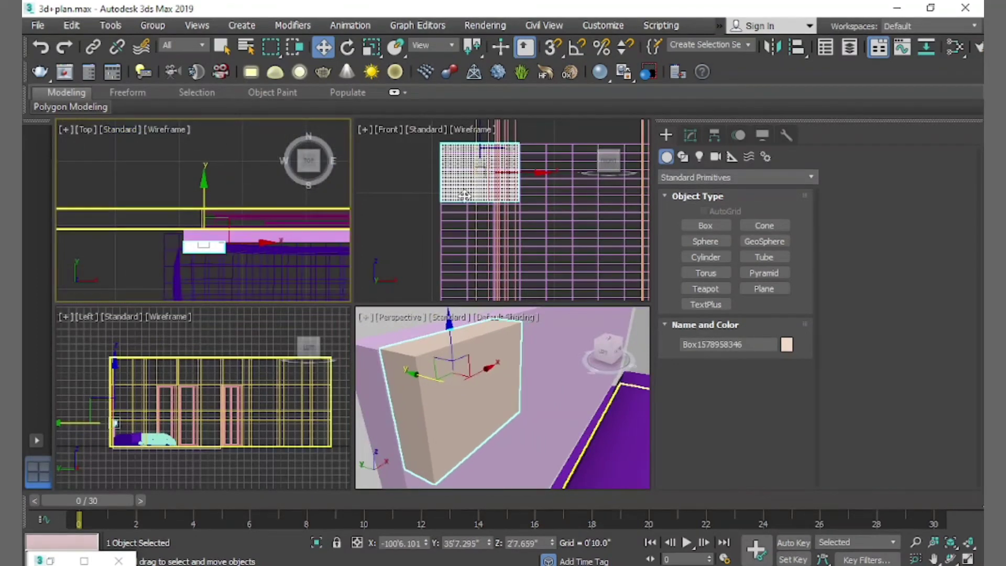
pyautogui.moveTo(532, 178); pyautogui.dragTo(531, 179)
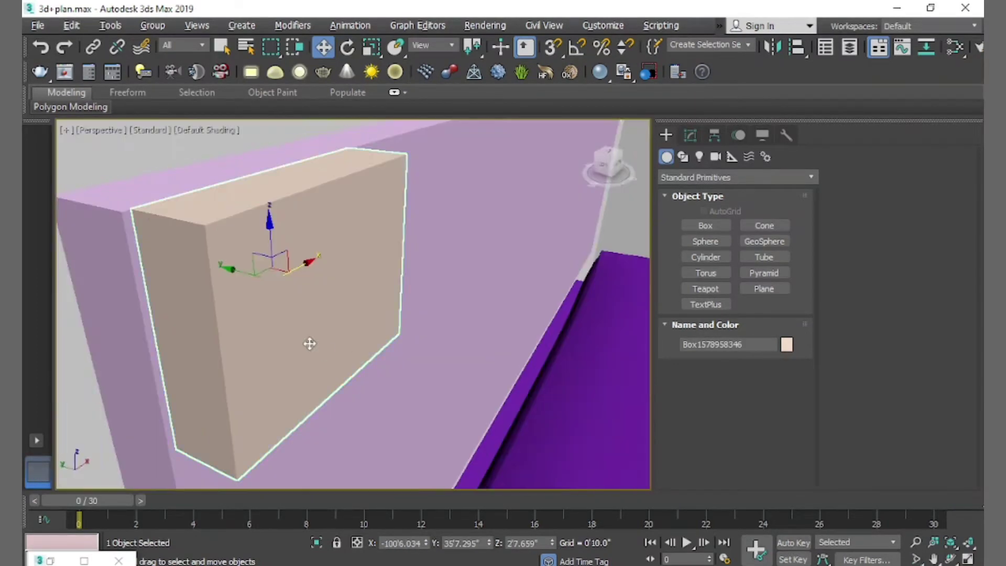
pyautogui.hotkey('alt', 'w')
pyautogui.click(689, 135)
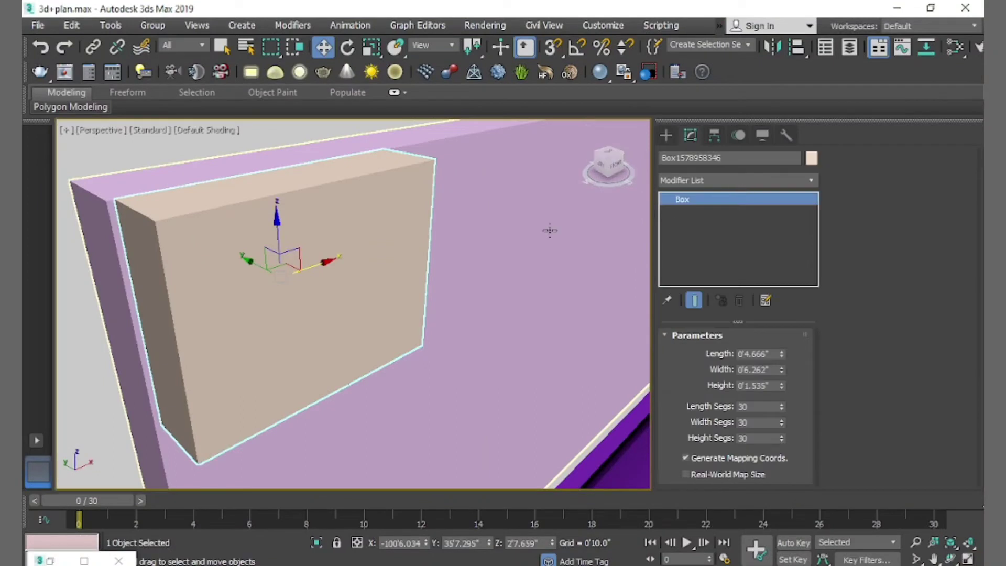
# - Convert the small box to an Editable Patch at the Vector sub-object level
pyautogui.rightClick(370, 261)
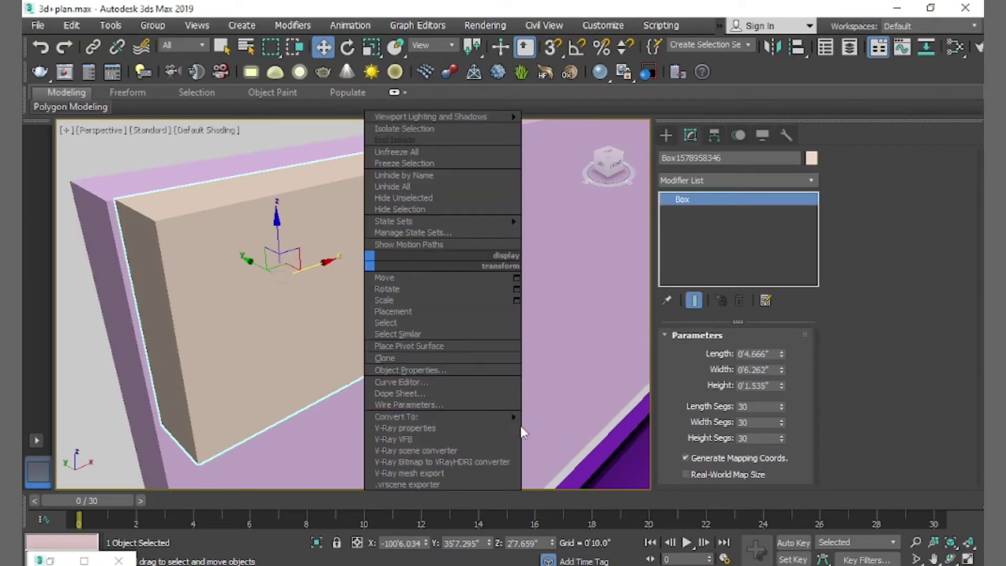
pyautogui.moveTo(440, 417)
pyautogui.click(566, 440)
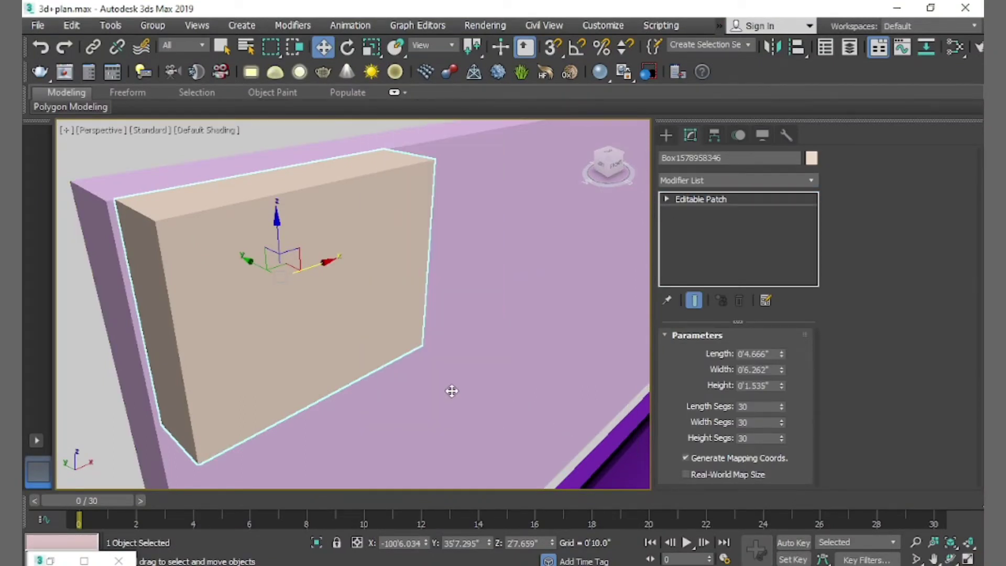
pyautogui.click(719, 356)
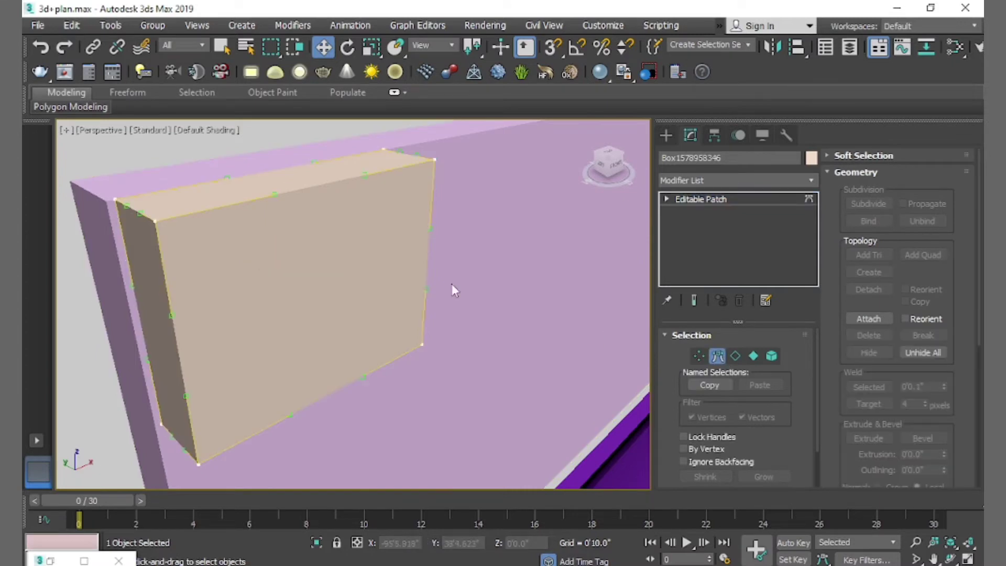
# - Pull the top and right edge handles so the box's faces bow out like a cushion
pyautogui.click(274, 194)
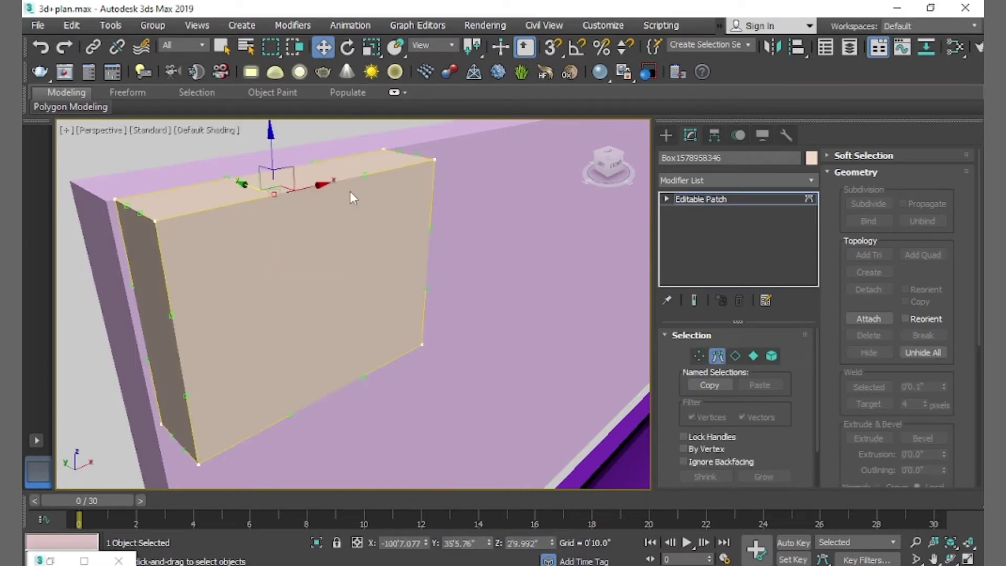
pyautogui.click(173, 314)
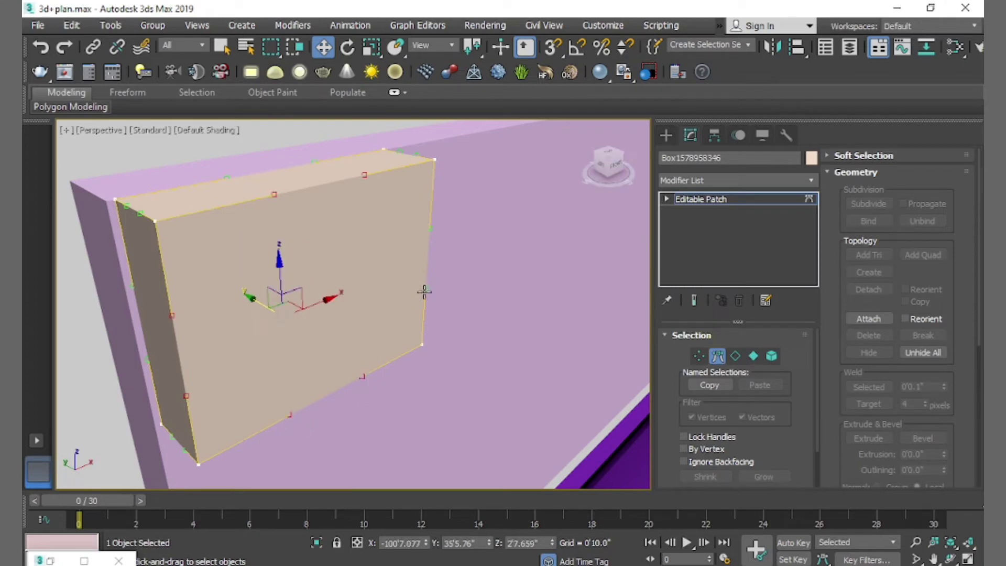
pyautogui.click(428, 230)
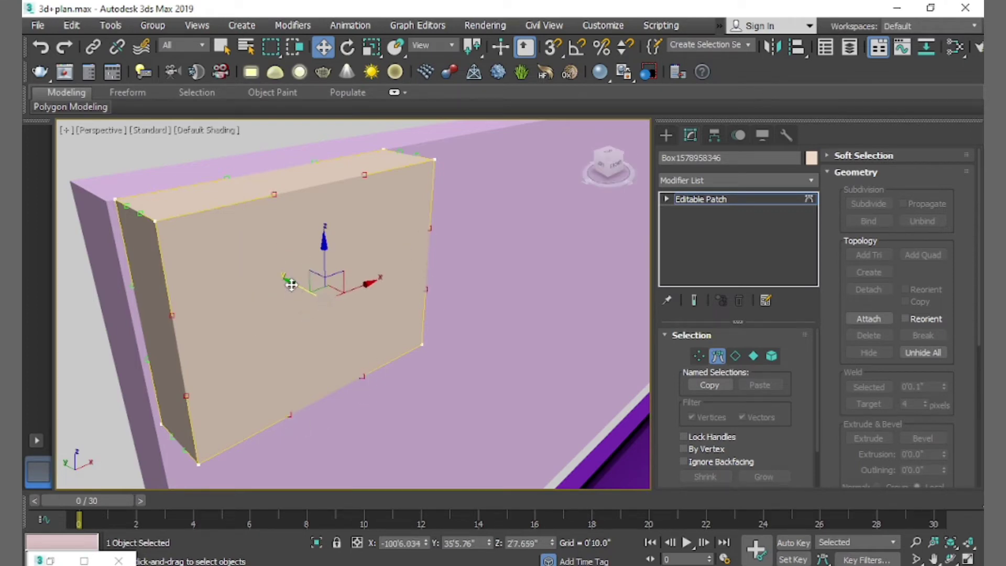
pyautogui.moveTo(292, 285); pyautogui.dragTo(303, 288)
pyautogui.moveTo(304, 288)
pyautogui.keyDown('alt'); pyautogui.mouseDown(button='middle')
pyautogui.moveTo(326, 370)
pyautogui.moveTo(385, 285)
pyautogui.moveTo(408, 314)
pyautogui.mouseUp(button='middle'); pyautogui.keyUp('alt')
pyautogui.scroll(-3, 325, 367)
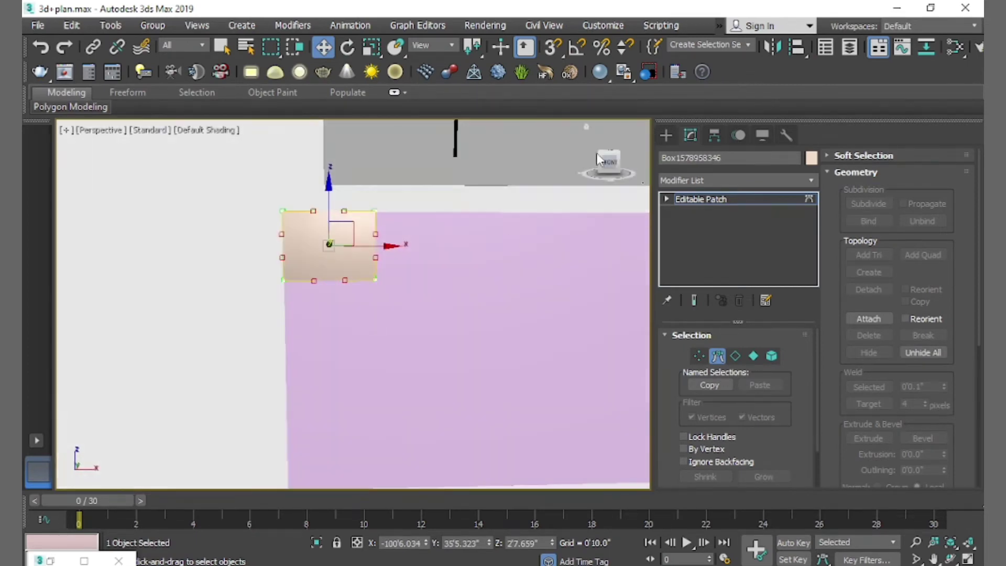
pyautogui.click(665, 135)
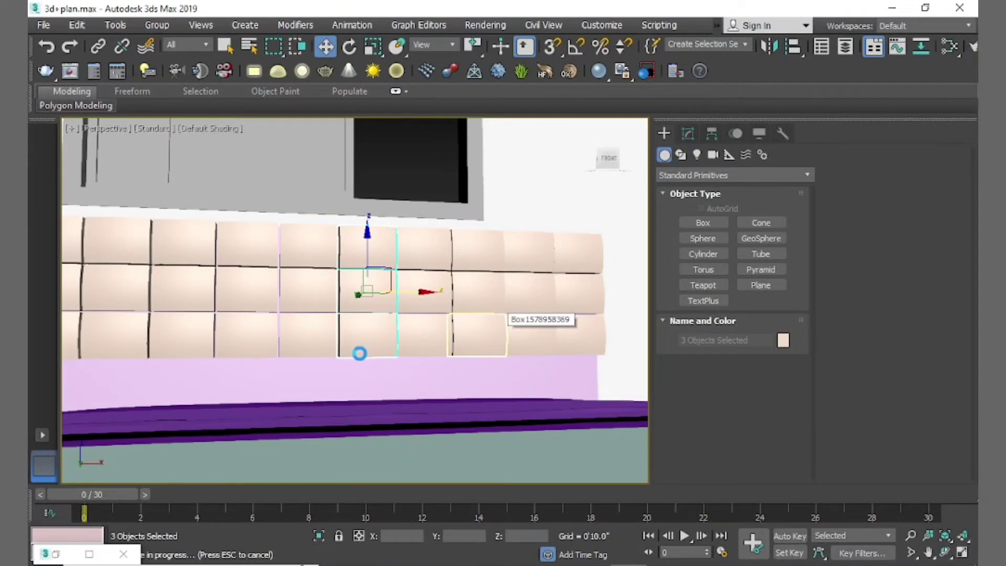
# - Pan, zoom and orbit the Perspective view to inspect the three rows of cushioned tiles above the bed
pyautogui.moveTo(323, 316); pyautogui.dragTo(379, 328, button='middle')
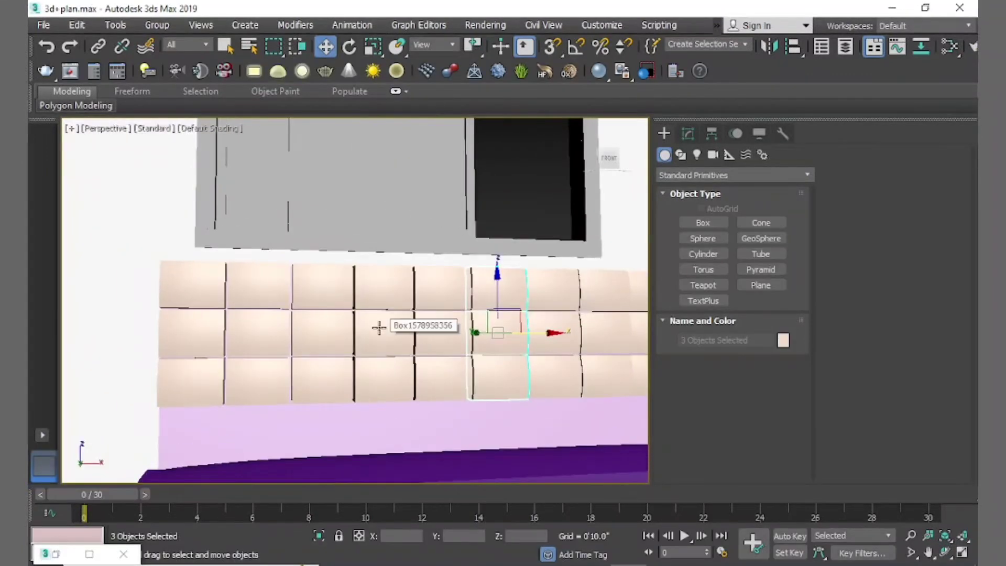
pyautogui.scroll(-2, 489, 317)
pyautogui.scroll(-2, 494, 404)
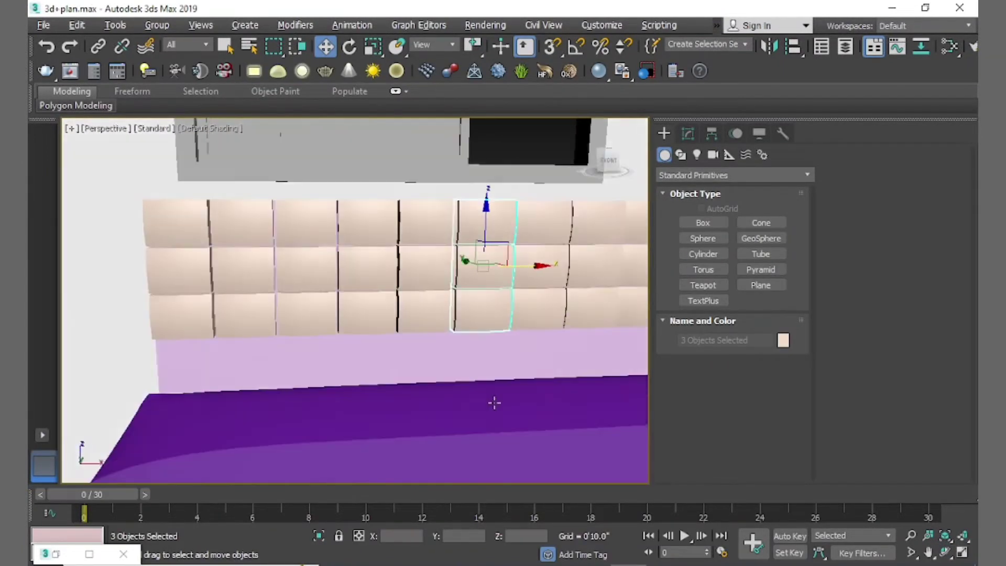
pyautogui.moveTo(494, 404)
pyautogui.keyDown('alt'); pyautogui.mouseDown(button='middle')
pyautogui.moveTo(498, 364)
pyautogui.moveTo(413, 337)
pyautogui.moveTo(413, 388)
pyautogui.mouseUp(button='middle'); pyautogui.keyUp('alt')
pyautogui.scroll(-3, 460, 343)
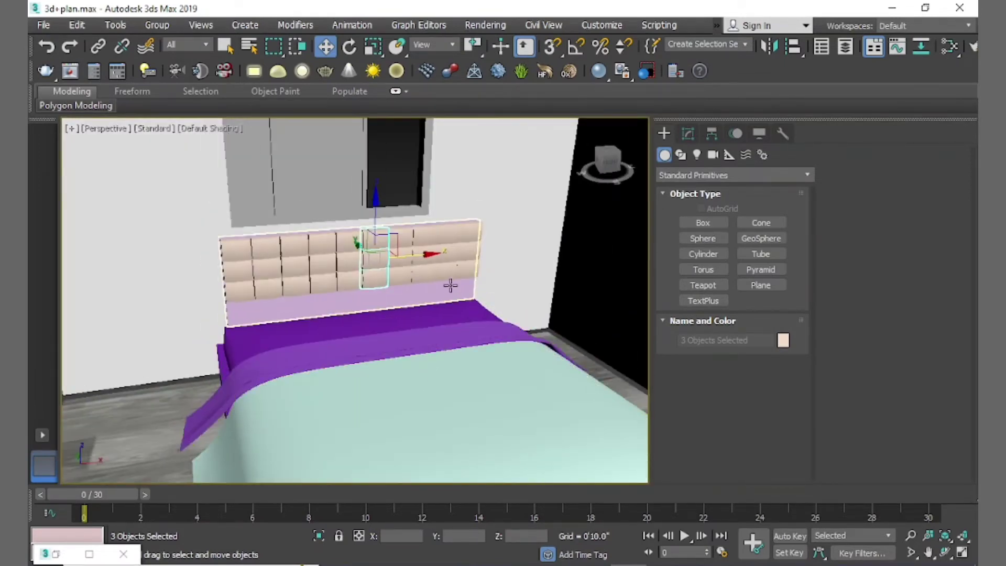
pyautogui.scroll(3, 463, 447)
pyautogui.scroll(2, 457, 423)
pyautogui.scroll(-2, 457, 423)
pyautogui.scroll(-3, 442, 376)
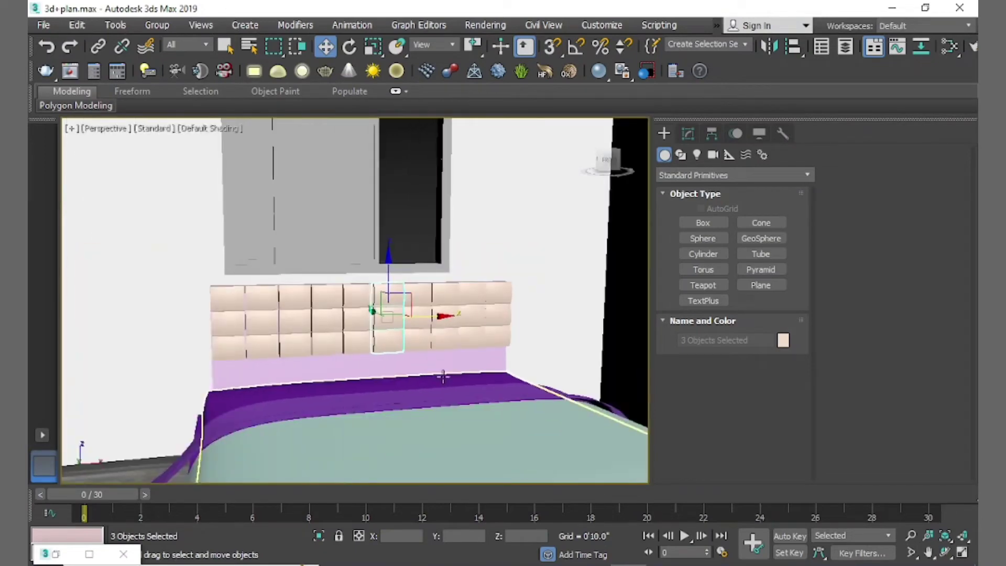
pyautogui.moveTo(416, 435)
pyautogui.keyDown('alt'); pyautogui.mouseDown(button='middle')
pyautogui.moveTo(384, 436)
pyautogui.moveTo(391, 459)
pyautogui.mouseUp(button='middle'); pyautogui.keyUp('alt')
# - Create a VRayMtl, Material #44, in the Slate editor and assign it to the bed sheet
pyautogui.press('m')
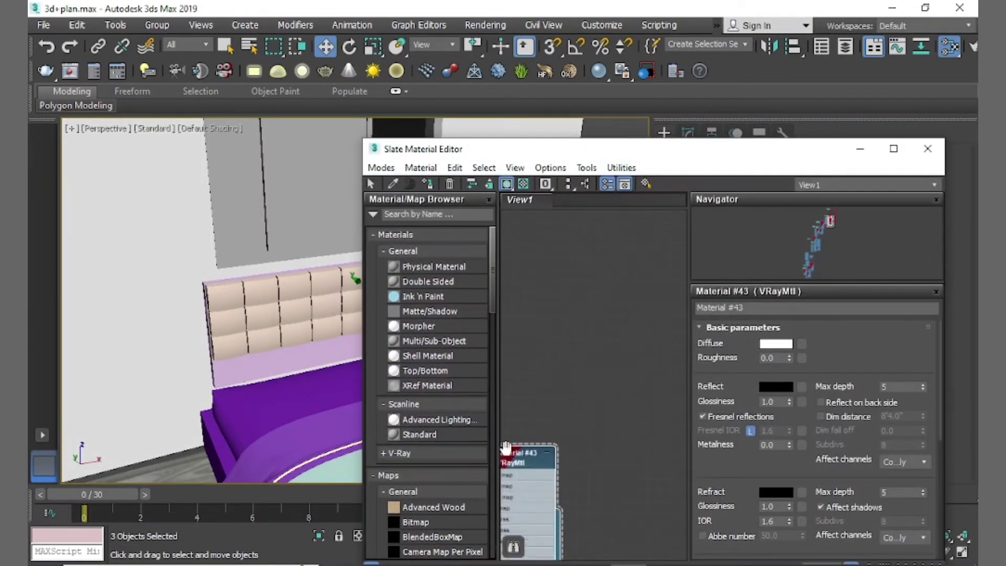
pyautogui.rightClick(534, 280)
pyautogui.moveTo(577, 288)
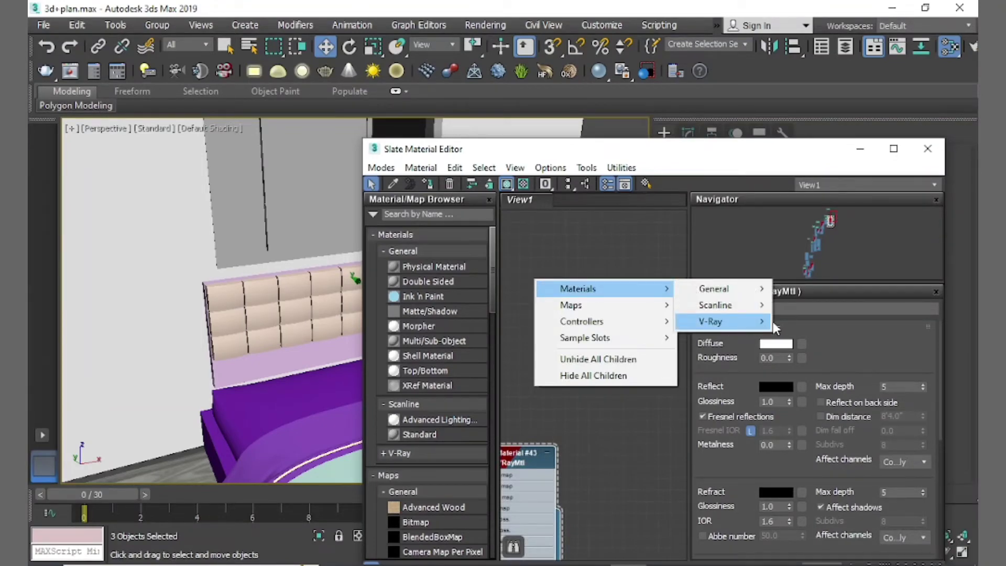
pyautogui.moveTo(710, 320)
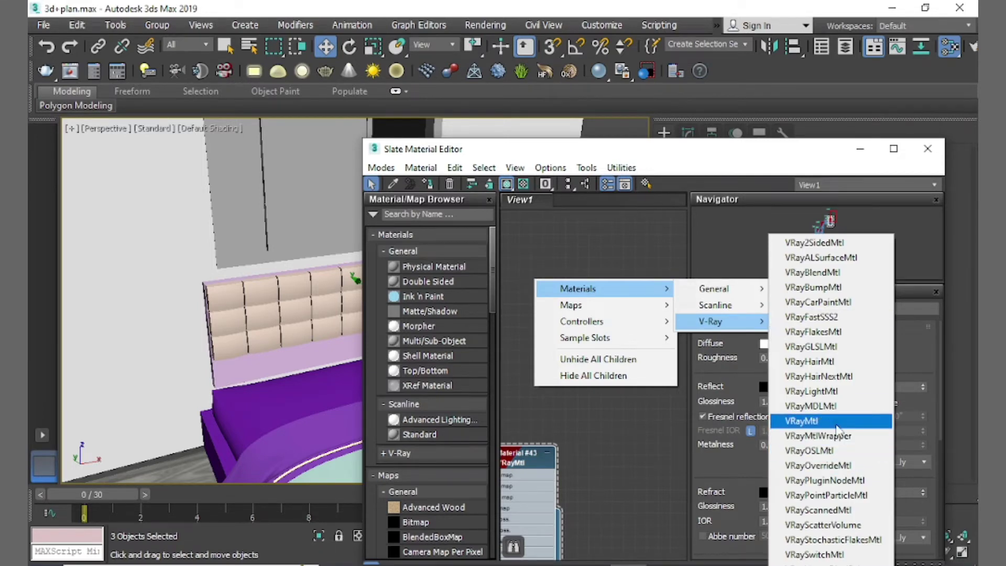
pyautogui.click(817, 421)
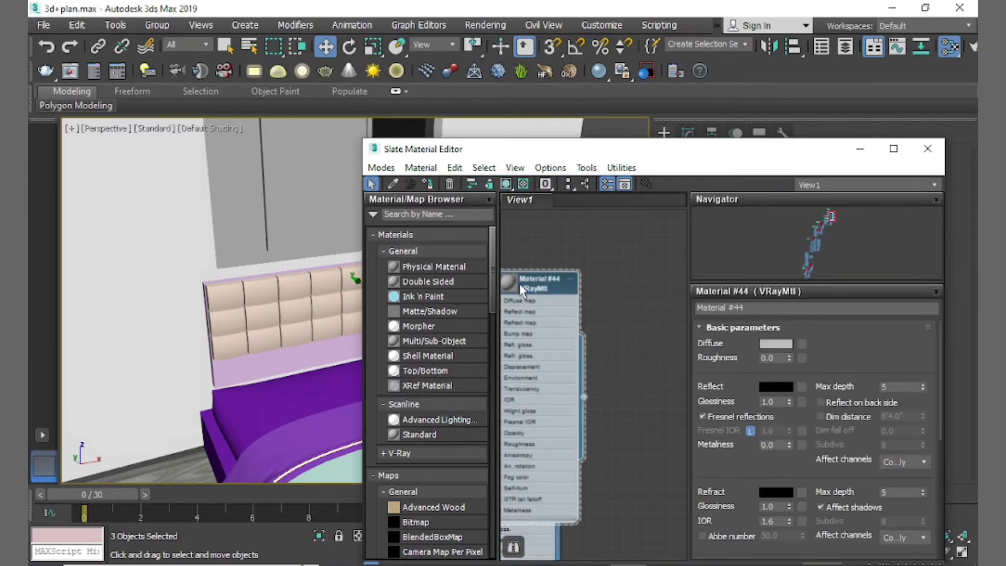
pyautogui.moveTo(516, 280); pyautogui.dragTo(616, 235)
pyautogui.moveTo(682, 237); pyautogui.dragTo(272, 417)
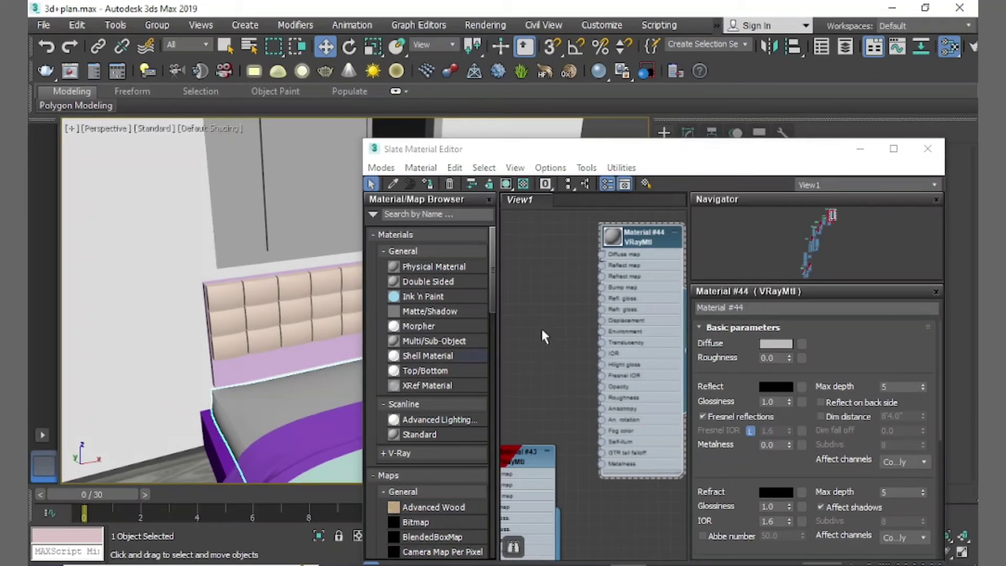
pyautogui.rightClick(641, 249)
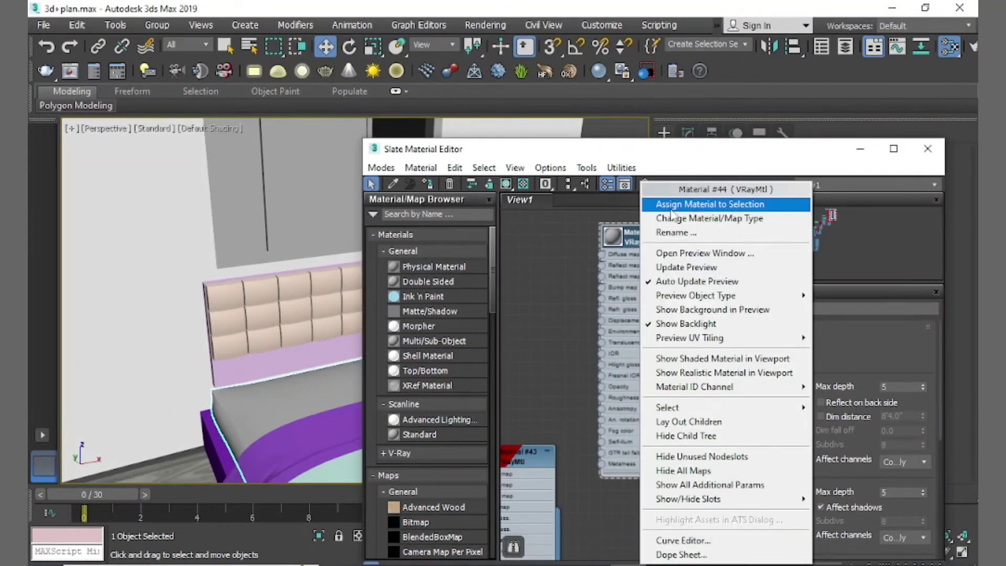
pyautogui.click(671, 208)
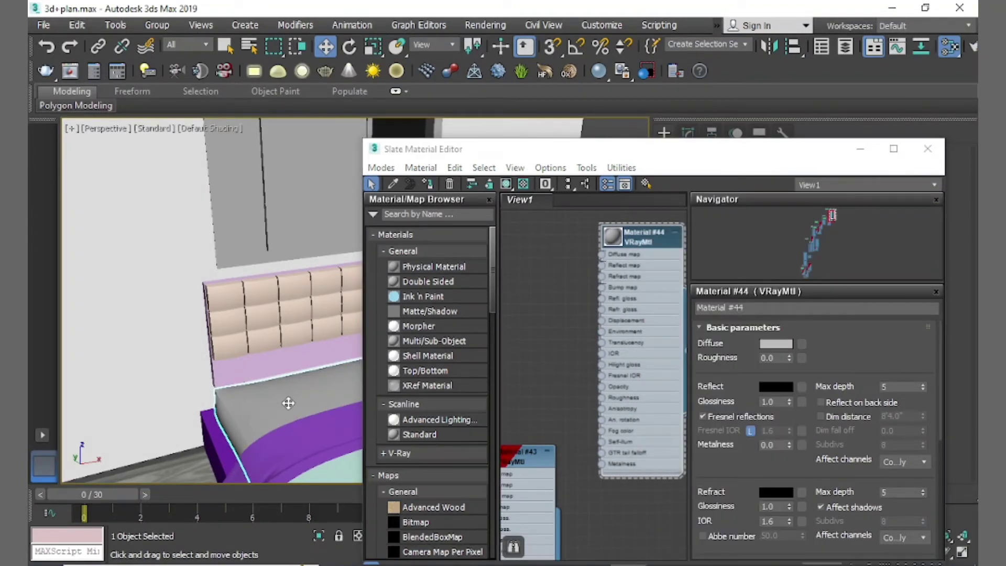
pyautogui.rightClick(650, 258)
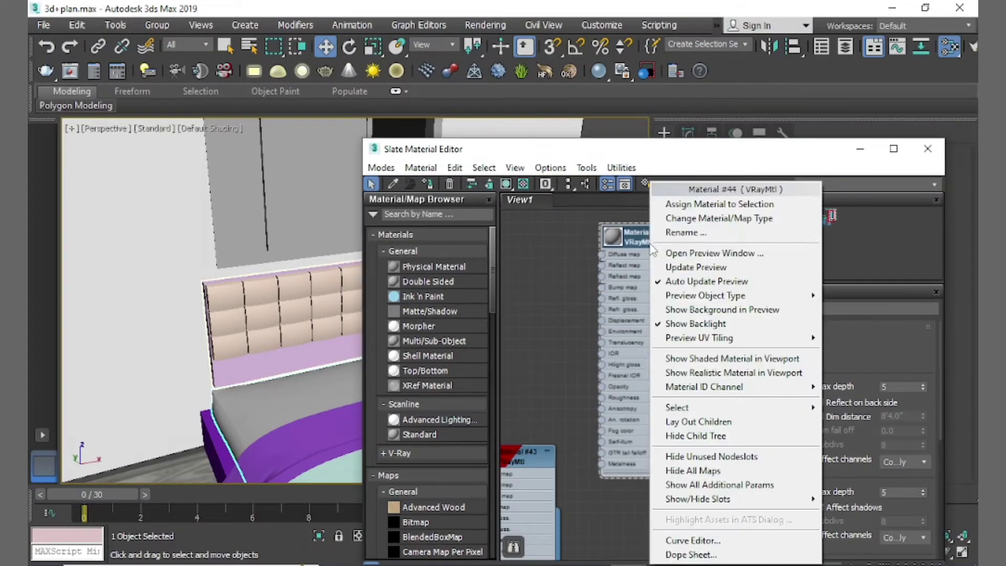
pyautogui.click(674, 208)
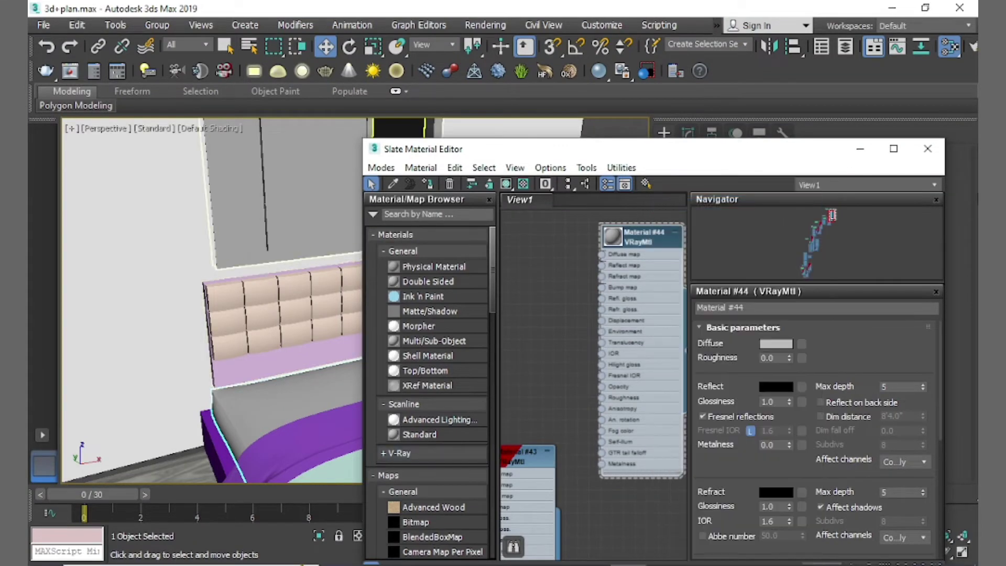
# - Set Material #44's diffuse colour to light grey 220
pyautogui.click(772, 346)
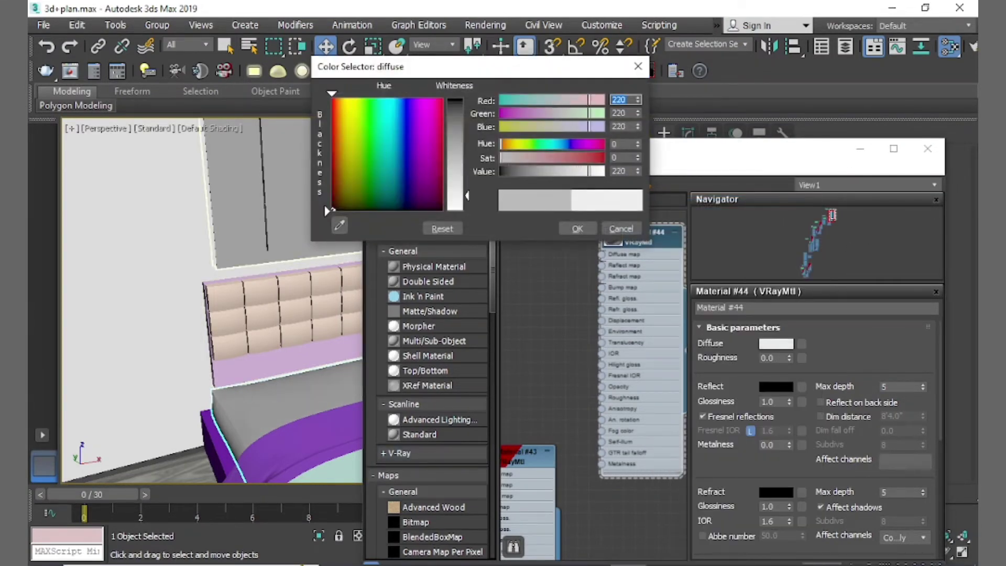
pyautogui.click(571, 229)
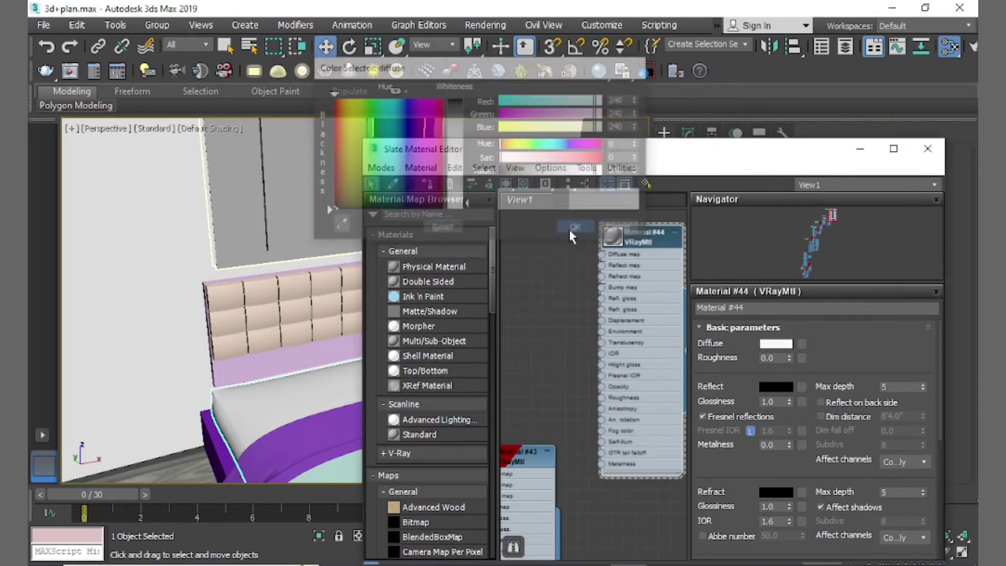
pyautogui.click(802, 343)
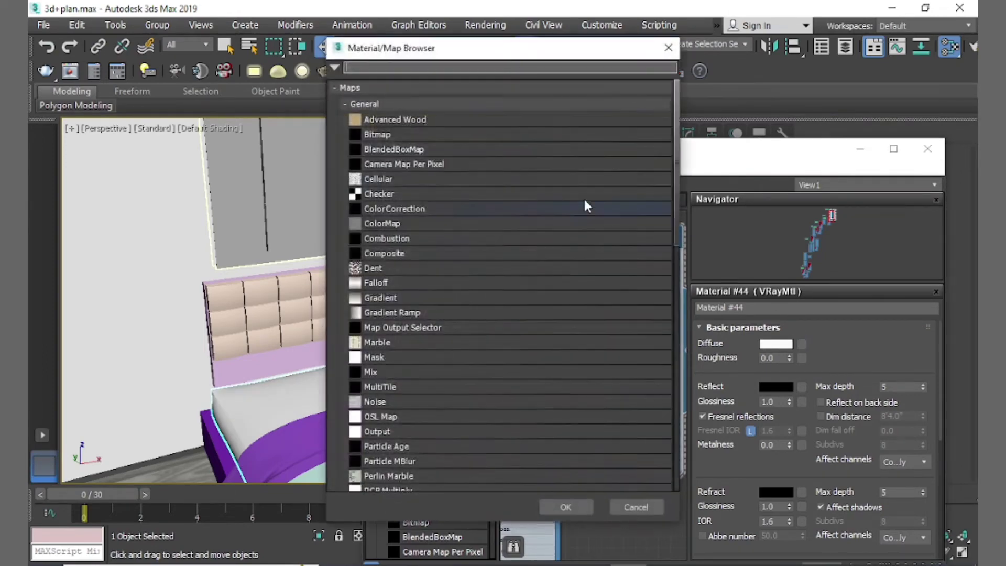
# - Load the white istockphoto fabric Bitmap into Material #44's diffuse and show it shaded in the viewport
pyautogui.doubleClick(393, 137)
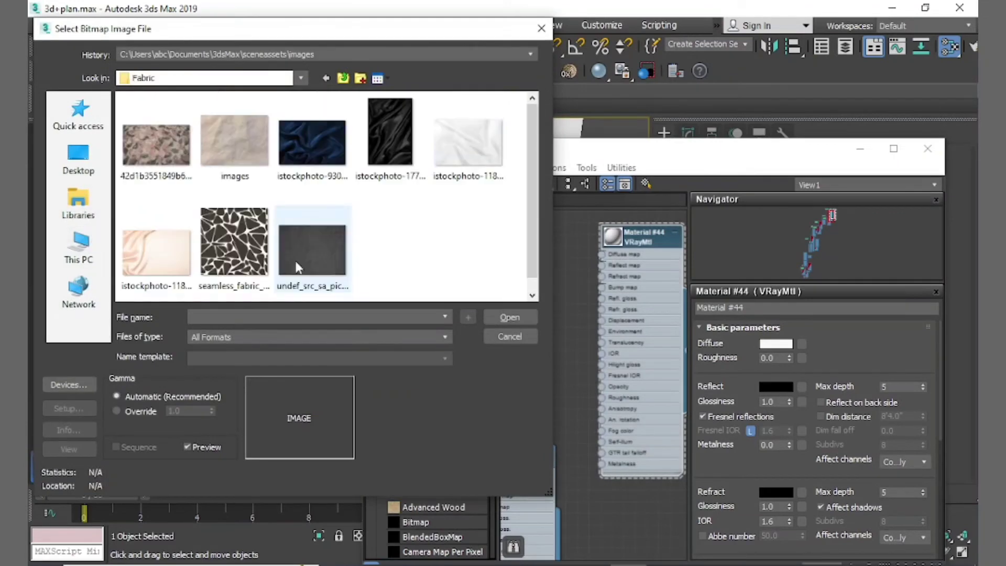
pyautogui.doubleClick(494, 152)
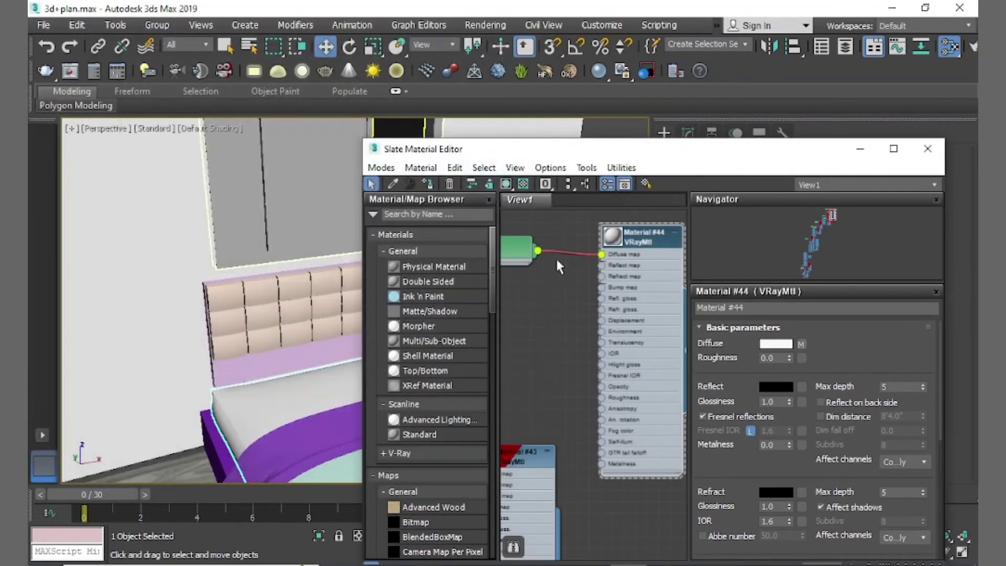
pyautogui.rightClick(646, 236)
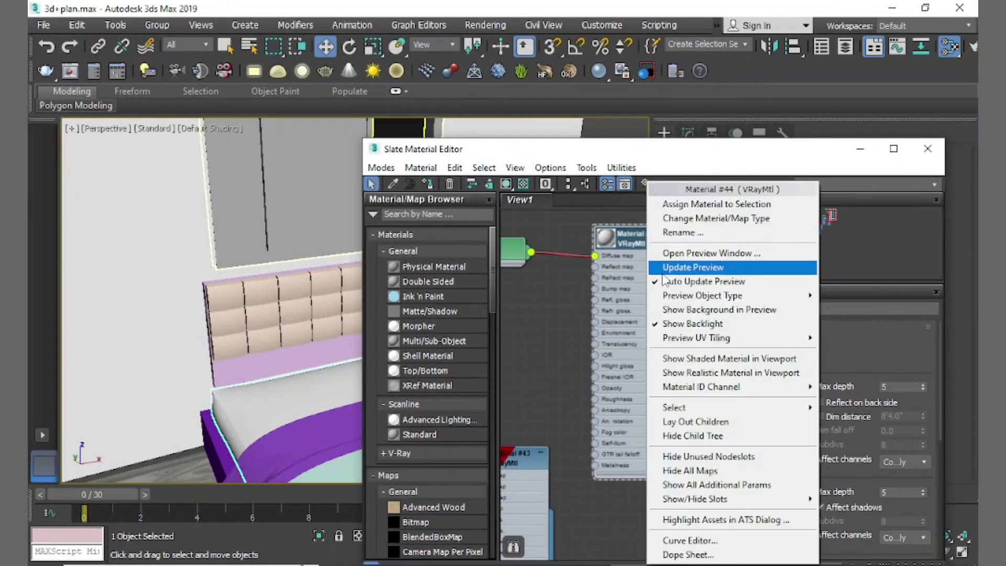
pyautogui.click(693, 360)
pyautogui.moveTo(326, 391)
pyautogui.keyDown('alt'); pyautogui.mouseDown(button='middle')
pyautogui.moveTo(217, 334)
pyautogui.moveTo(279, 411)
pyautogui.moveTo(291, 386)
pyautogui.mouseUp(button='middle'); pyautogui.keyUp('alt')
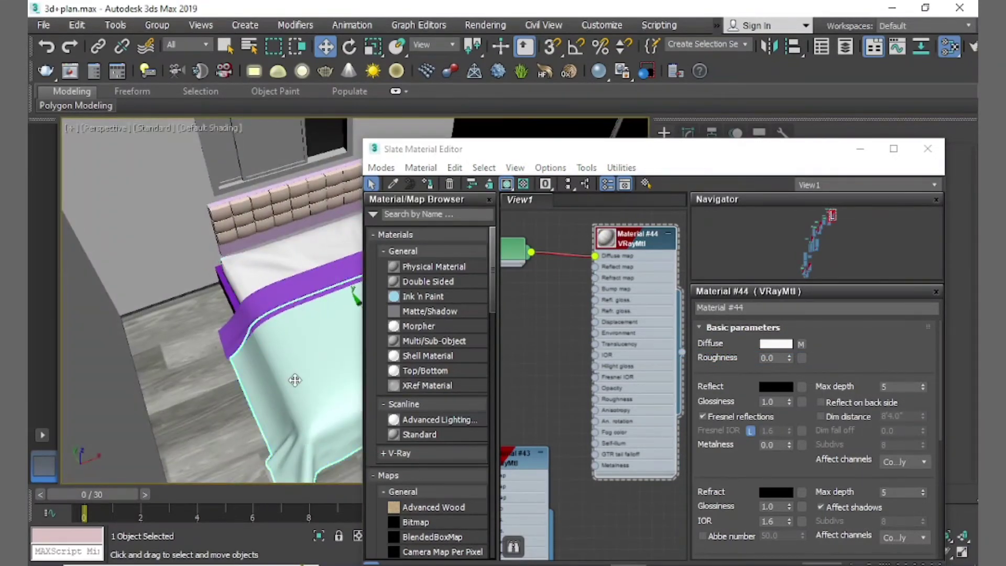
# - Create a new VRayMtl, Material #45, and assign it to the blanket
pyautogui.moveTo(593, 254); pyautogui.dragTo(504, 351, button='middle')
pyautogui.rightClick(570, 261)
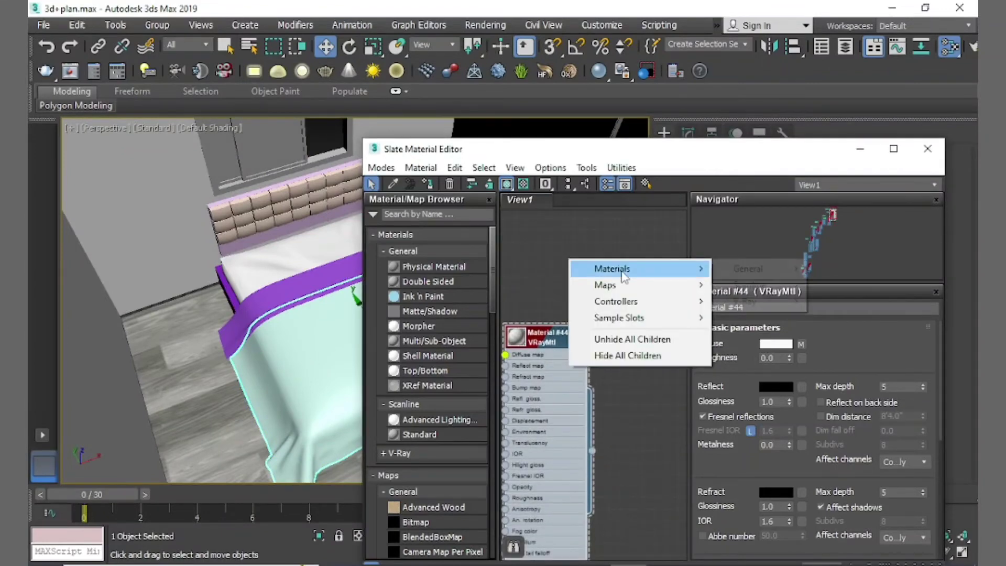
pyautogui.click(838, 332)
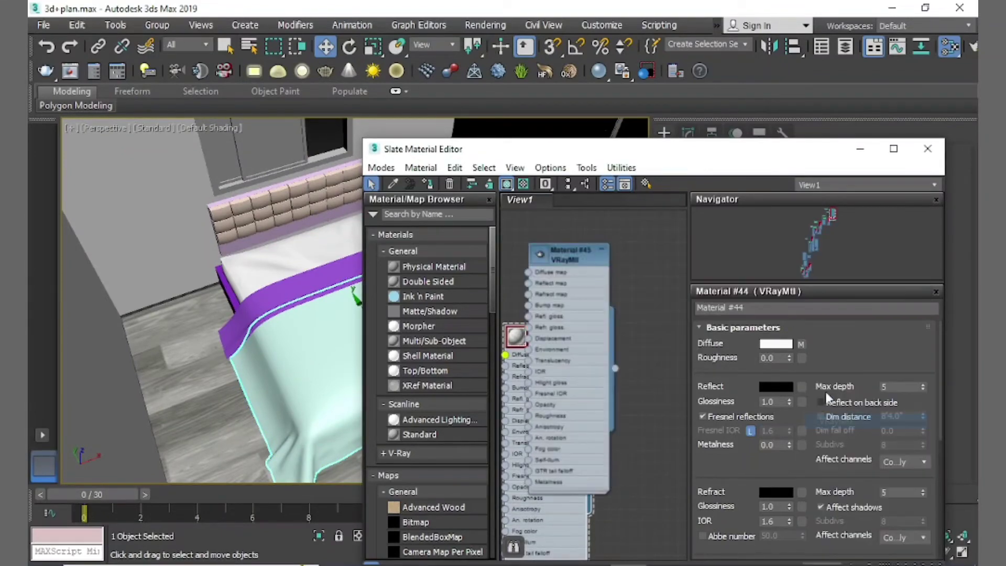
pyautogui.rightClick(563, 252)
pyautogui.click(597, 205)
# - Load the black satin bitmap into Material #45's Diffuse and show it in the viewport
pyautogui.click(802, 344)
pyautogui.doubleClick(386, 135)
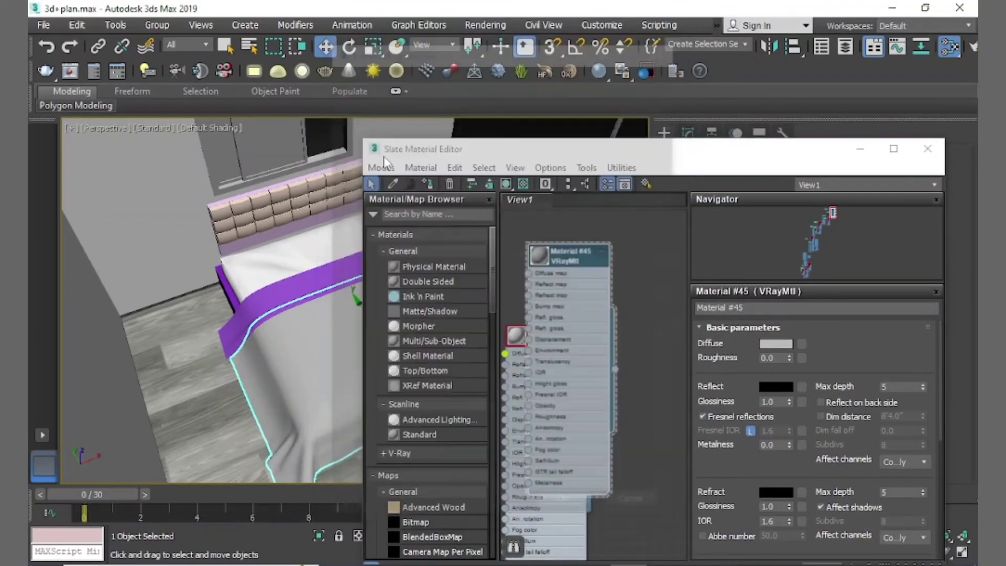
pyautogui.doubleClick(390, 131)
pyautogui.rightClick(569, 257)
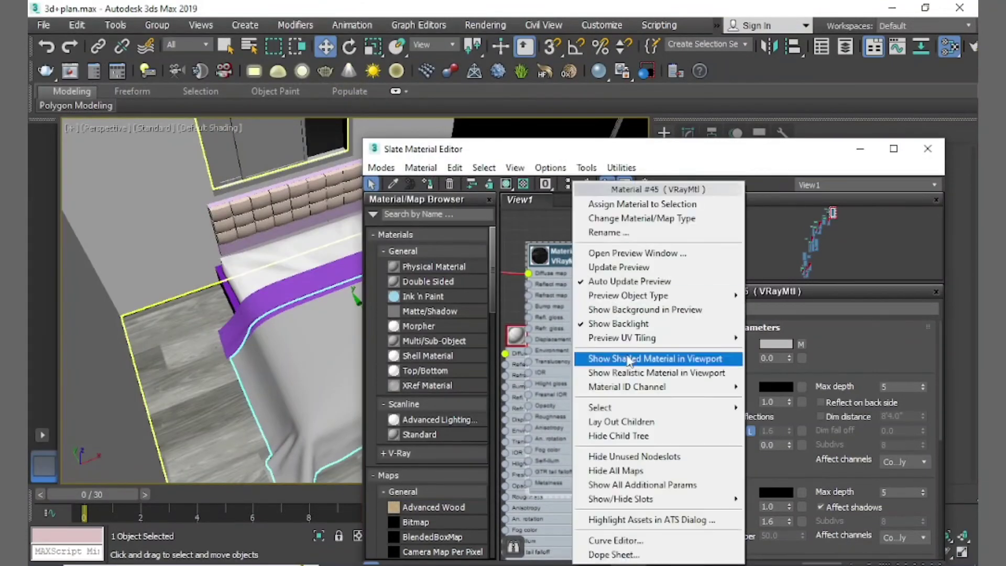
pyautogui.click(629, 360)
# - Assign white Material #44 to the sheet
pyautogui.moveTo(650, 159); pyautogui.dragTo(666, 130)
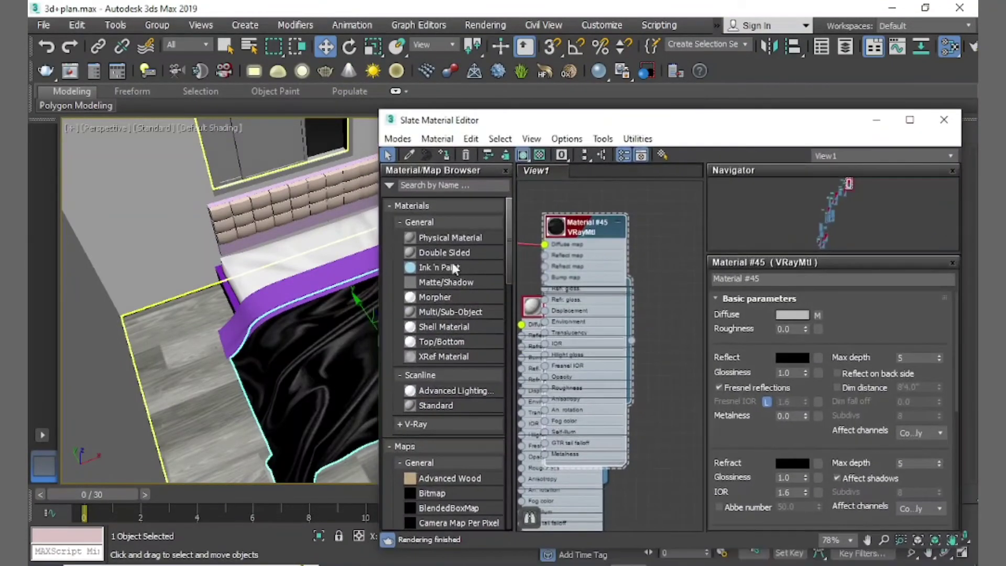
pyautogui.click(540, 306)
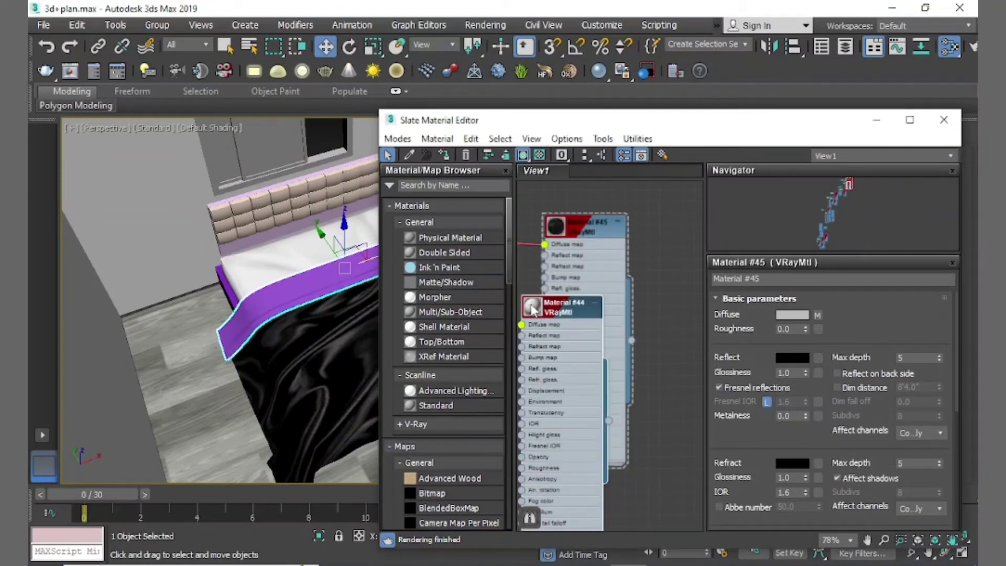
pyautogui.rightClick(567, 307)
pyautogui.click(587, 203)
# - Create a new VRayMtl, Material #46, and assign it to the box over the bed
pyautogui.moveTo(648, 197); pyautogui.dragTo(606, 309, button='middle')
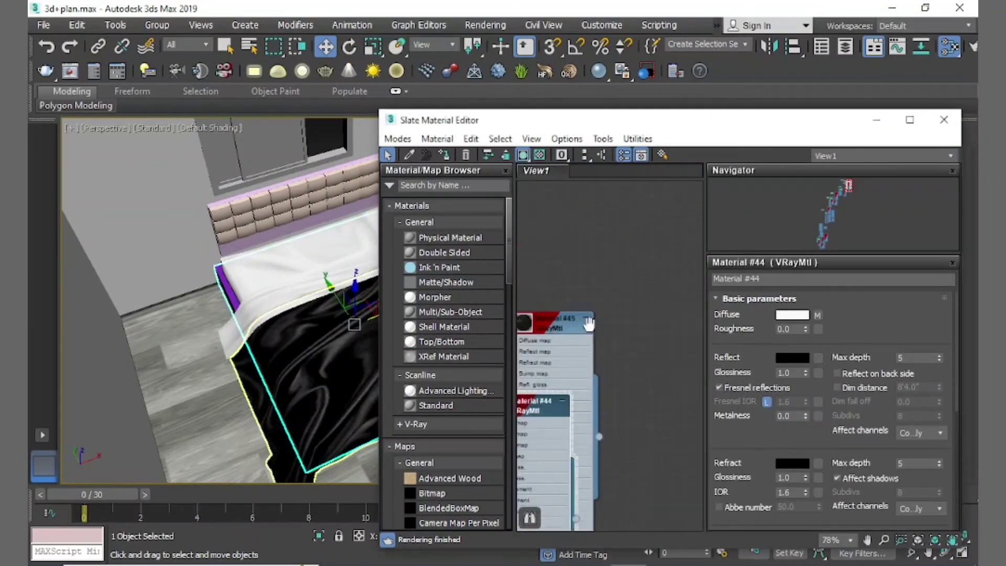
pyautogui.rightClick(562, 243)
pyautogui.click(828, 421)
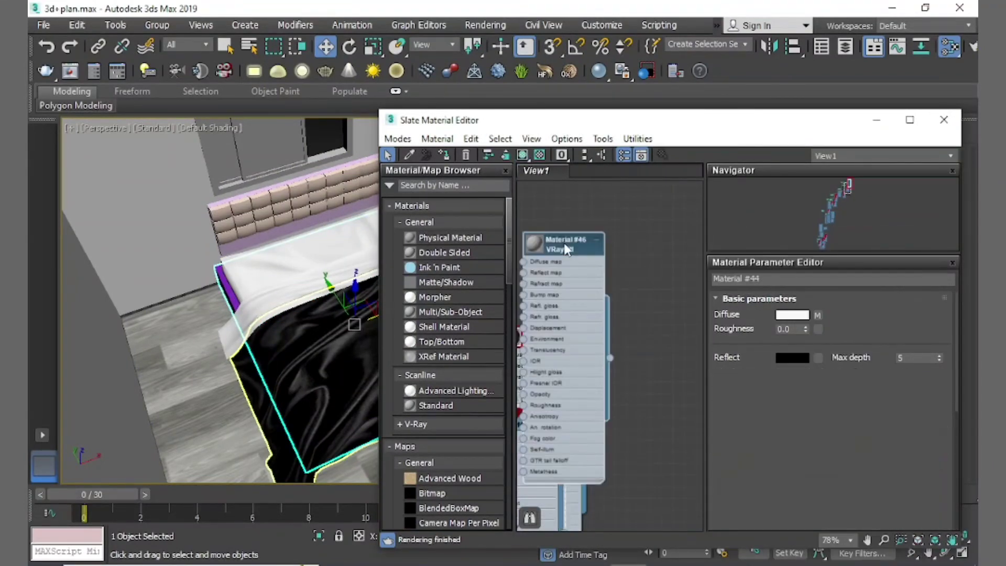
pyautogui.rightClick(568, 248)
pyautogui.click(603, 204)
pyautogui.click(819, 315)
# - Load a fabric image from the New folder as Material #46's diffuse bitmap, shown in viewport
pyautogui.doubleClick(404, 132)
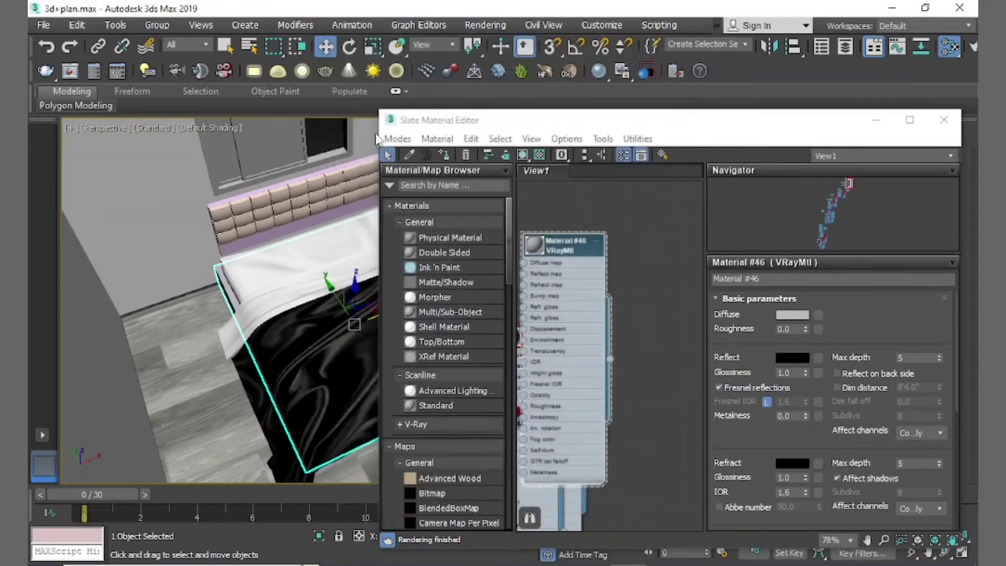
pyautogui.click(343, 79)
pyautogui.doubleClick(321, 135)
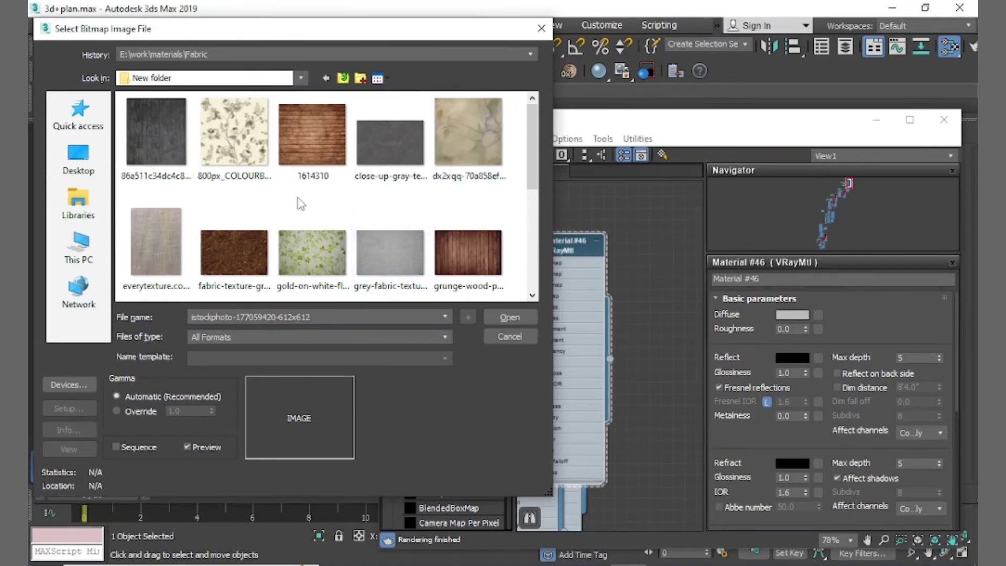
pyautogui.scroll(-1, 283, 206)
pyautogui.scroll(-1, 325, 268)
pyautogui.doubleClick(312, 144)
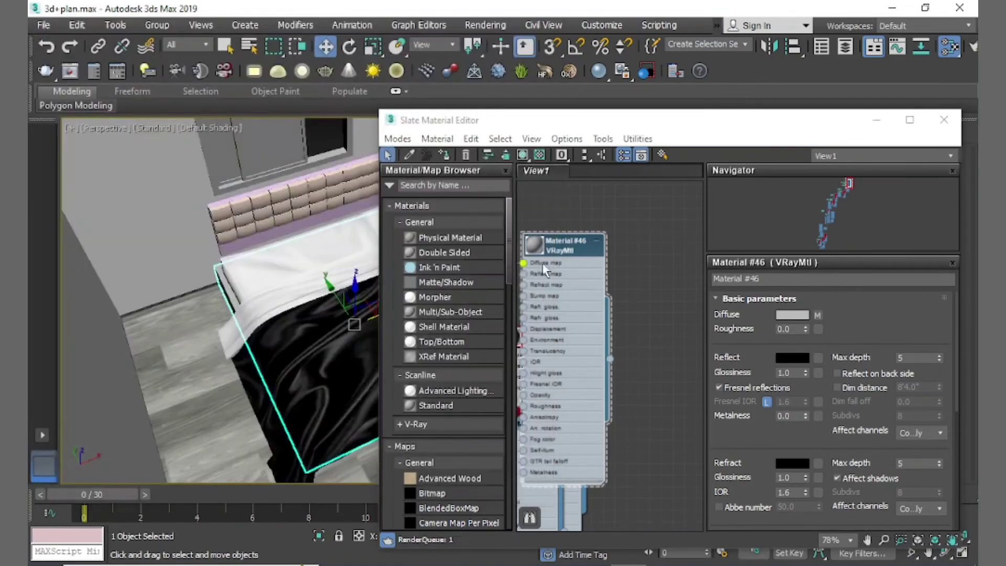
pyautogui.rightClick(545, 262)
pyautogui.click(589, 357)
# - Minimize the material editor and orbit the Perspective view to face the headboard
pyautogui.click(876, 120)
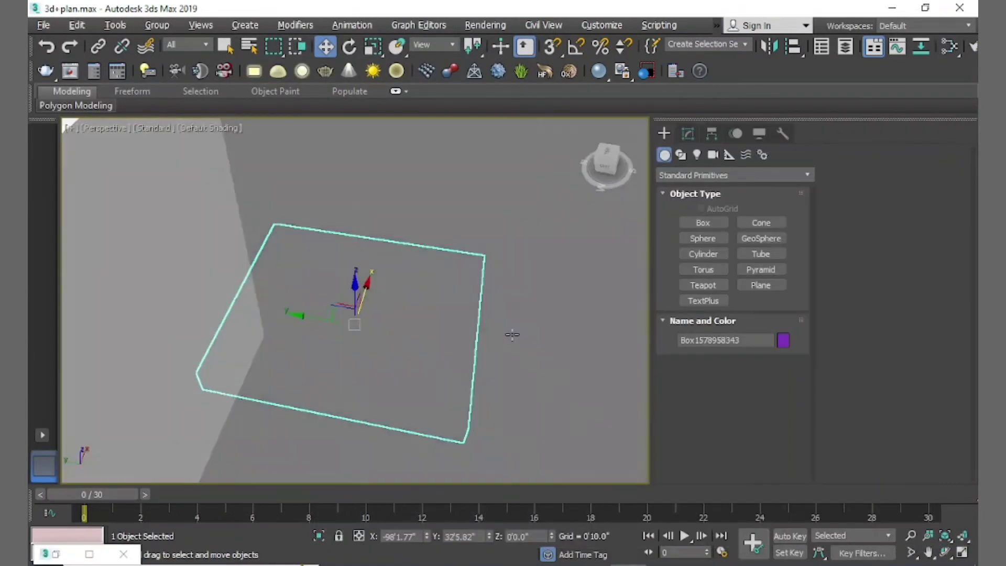
pyautogui.moveTo(242, 324)
pyautogui.keyDown('alt'); pyautogui.mouseDown(button='middle')
pyautogui.moveTo(257, 315)
pyautogui.moveTo(189, 265)
pyautogui.mouseUp(button='middle'); pyautogui.keyUp('alt')
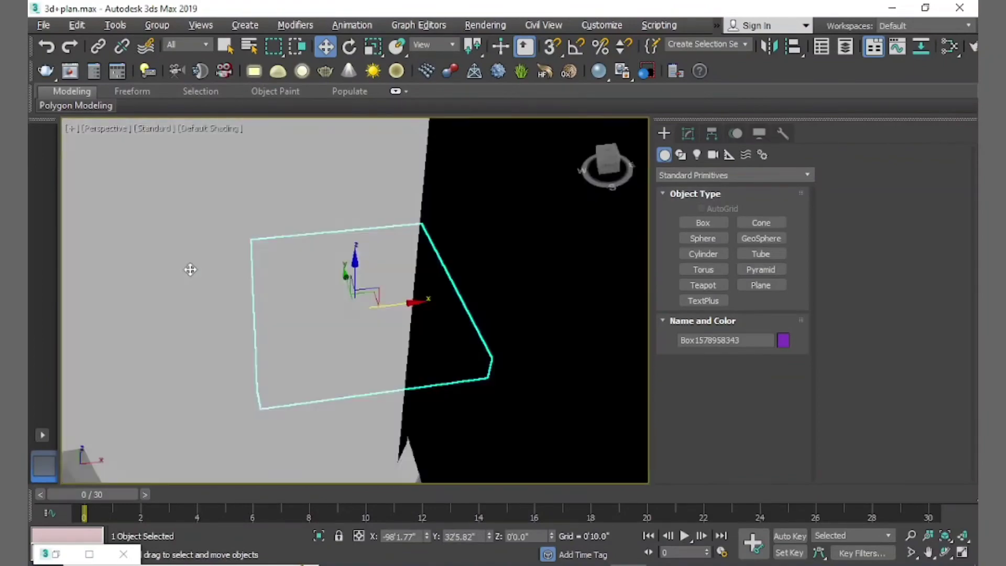
pyautogui.scroll(5, 360, 308)
pyautogui.moveTo(319, 231)
pyautogui.mouseDown(button='middle')
pyautogui.moveTo(342, 291)
pyautogui.moveTo(355, 229)
pyautogui.mouseUp(button='middle')
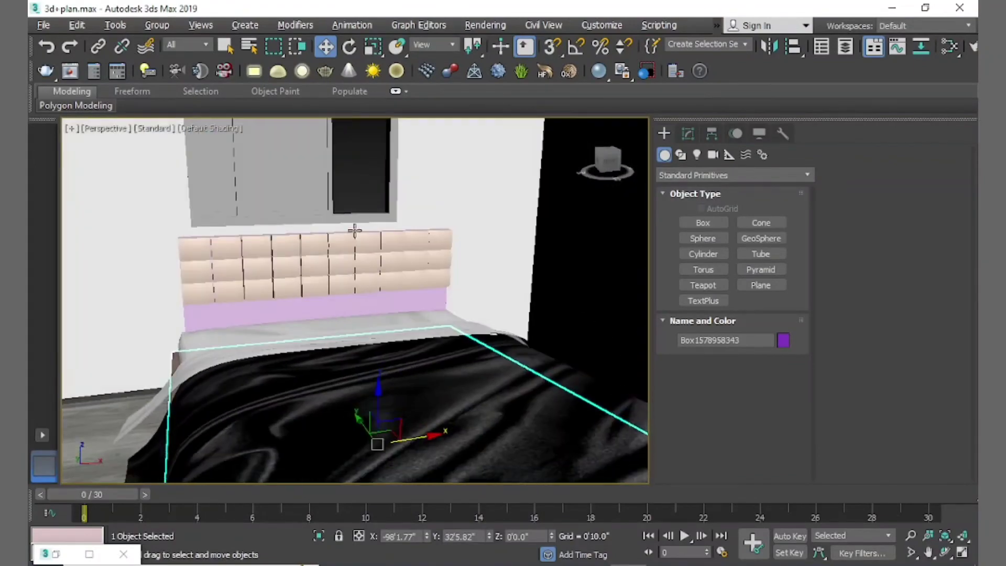
pyautogui.scroll(3, 319, 318)
pyautogui.scroll(-2, 355, 292)
pyautogui.moveTo(355, 292)
pyautogui.keyDown('alt'); pyautogui.mouseDown(button='middle')
pyautogui.moveTo(396, 297)
pyautogui.moveTo(367, 304)
pyautogui.moveTo(377, 321)
pyautogui.mouseUp(button='middle'); pyautogui.keyUp('alt')
pyautogui.scroll(-3, 397, 297)
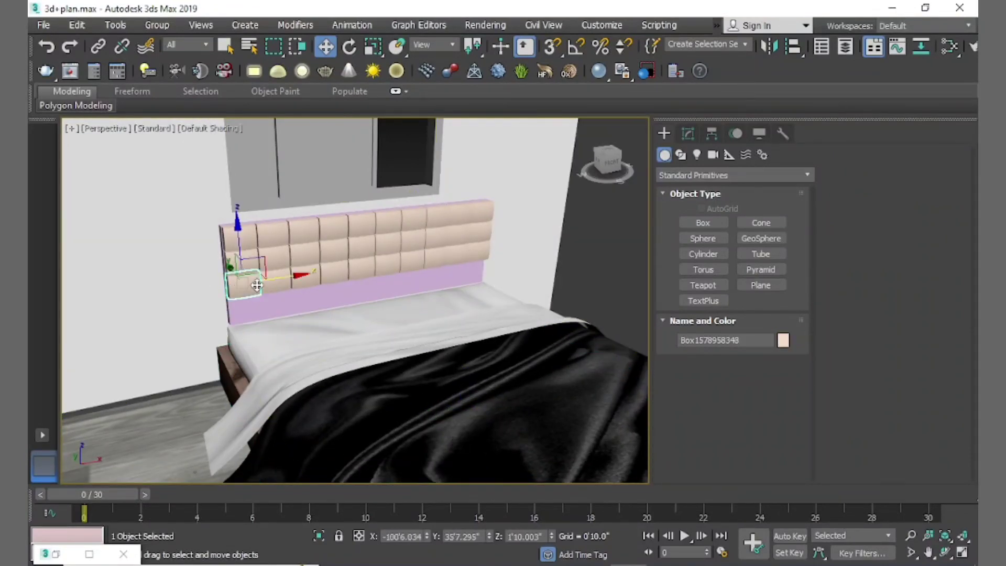
# - Select all 40 headboard cushion tiles, row by row
pyautogui.moveTo(231, 262); pyautogui.dragTo(371, 278)
pyautogui.keyDown('ctrl'); pyautogui.click(476, 254); pyautogui.keyUp('ctrl')
pyautogui.keyDown('alt'); pyautogui.moveTo(476, 255); pyautogui.dragTo(256, 251, button='middle'); pyautogui.keyUp('alt')
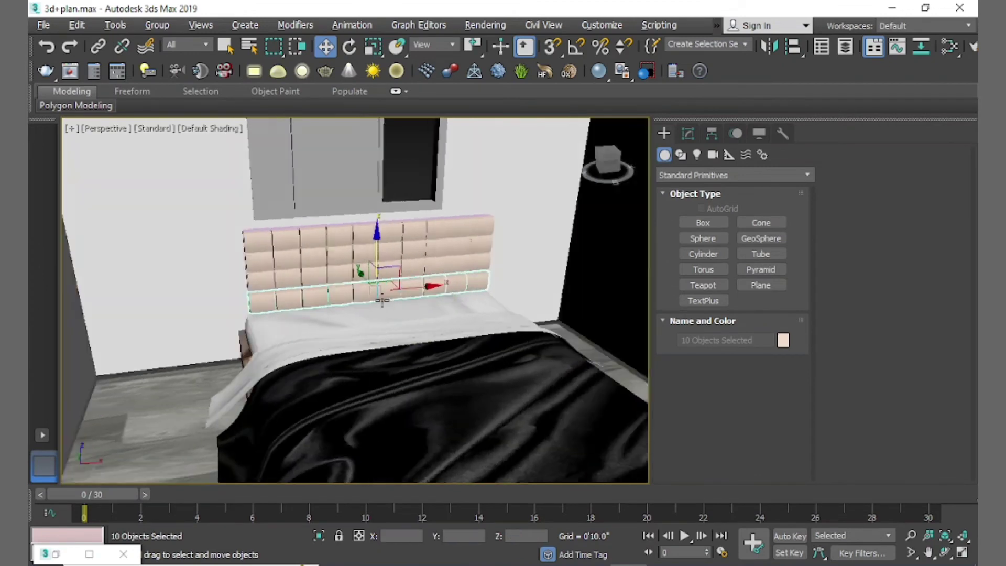
pyautogui.keyDown('ctrl'); pyautogui.click(256, 252); pyautogui.keyUp('ctrl')
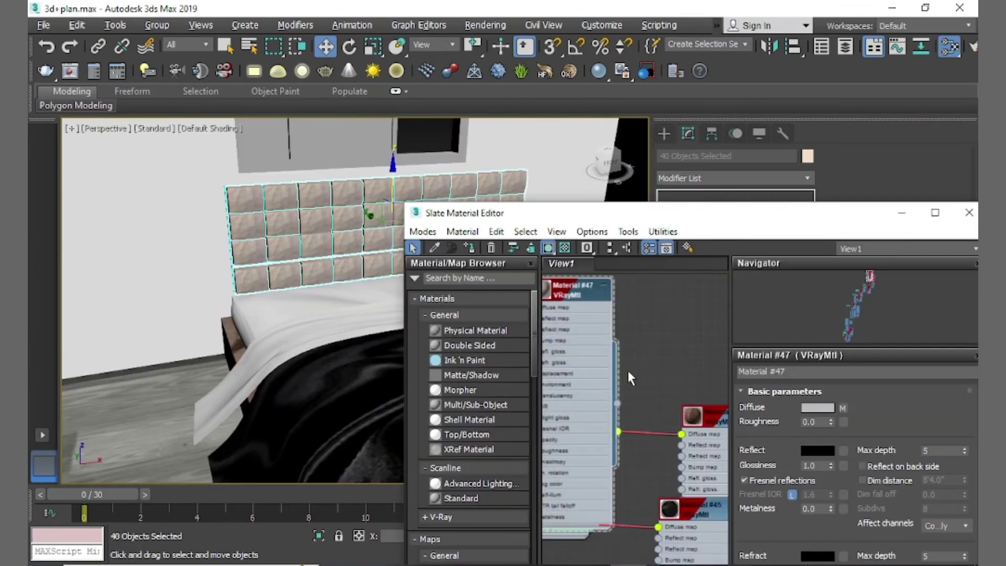
# - Assign white Material #43 to the selected headboard tiles and minimize the editor
pyautogui.moveTo(689, 359); pyautogui.dragTo(649, 428, button='middle')
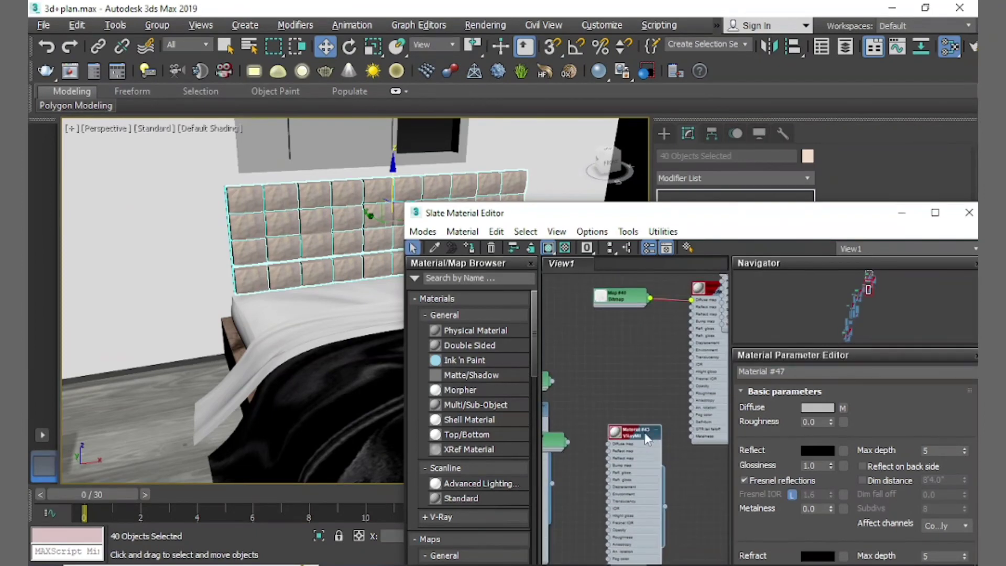
pyautogui.rightClick(648, 439)
pyautogui.click(676, 70)
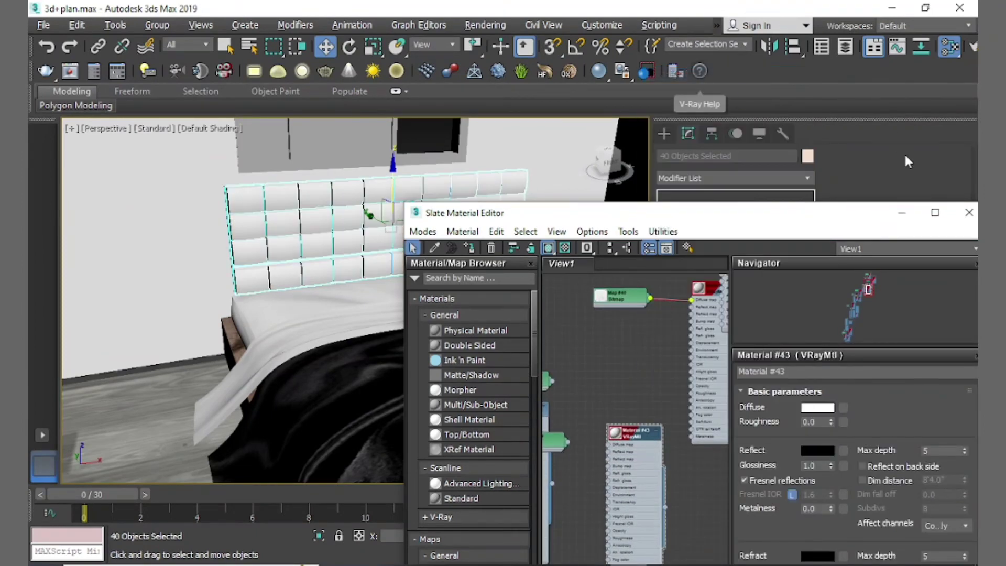
pyautogui.click(902, 213)
pyautogui.moveTo(487, 288)
pyautogui.keyDown('alt'); pyautogui.mouseDown(button='middle')
pyautogui.moveTo(458, 328)
pyautogui.moveTo(443, 287)
pyautogui.mouseUp(button='middle'); pyautogui.keyUp('alt')
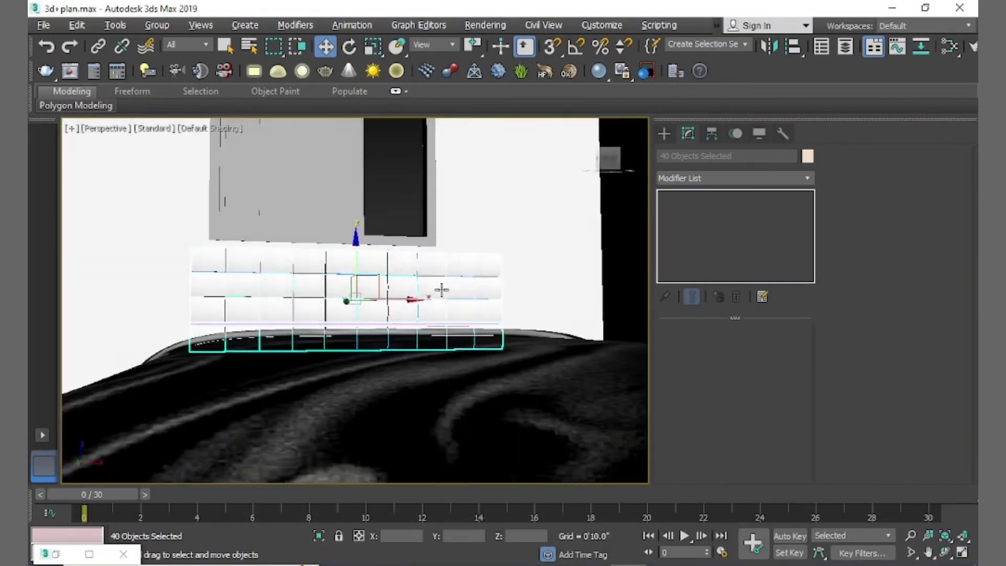
# - Isolate the headboard with Alt+Q, exit isolation, then restore the four-viewport layout
pyautogui.scroll(2, 454, 304)
pyautogui.hotkey('alt', 'q')
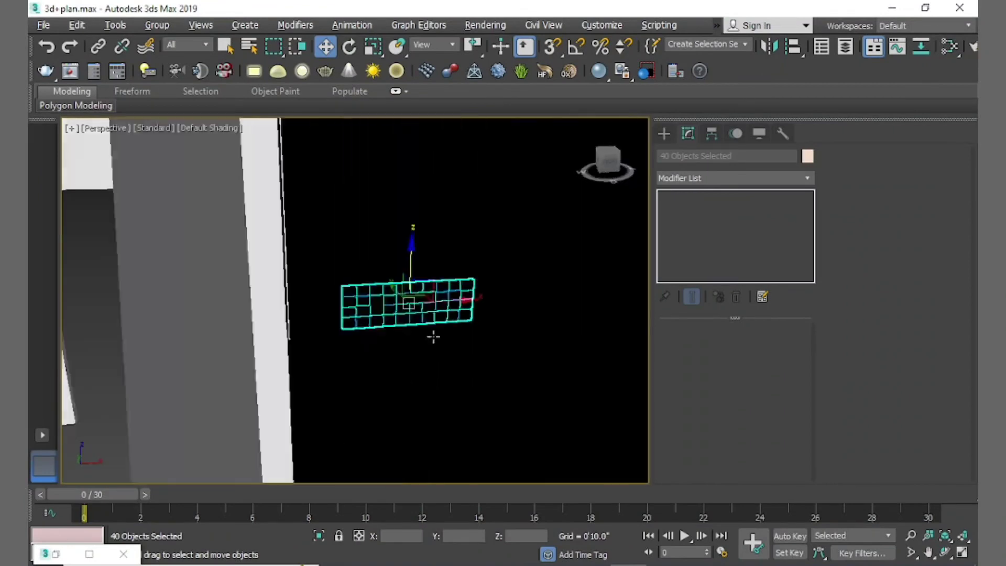
pyautogui.hotkey('alt', 'q')
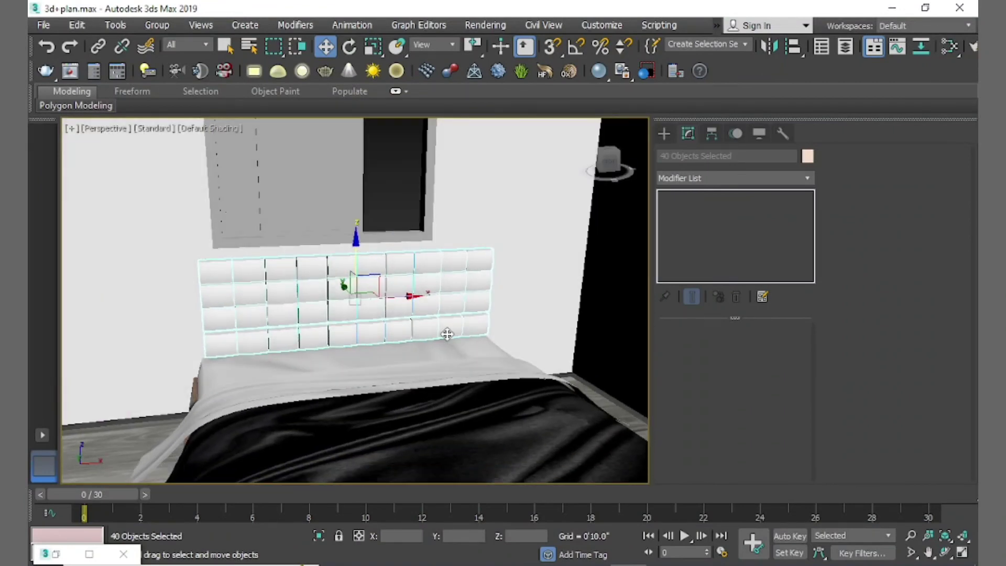
pyautogui.moveTo(447, 334); pyautogui.dragTo(437, 272, button='middle')
pyautogui.moveTo(427, 308)
pyautogui.keyDown('alt'); pyautogui.mouseDown(button='middle')
pyautogui.moveTo(361, 313)
pyautogui.moveTo(344, 341)
pyautogui.moveTo(355, 344)
pyautogui.moveTo(321, 337)
pyautogui.moveTo(330, 317)
pyautogui.mouseUp(button='middle'); pyautogui.keyUp('alt')
pyautogui.hotkey('alt', 'w')
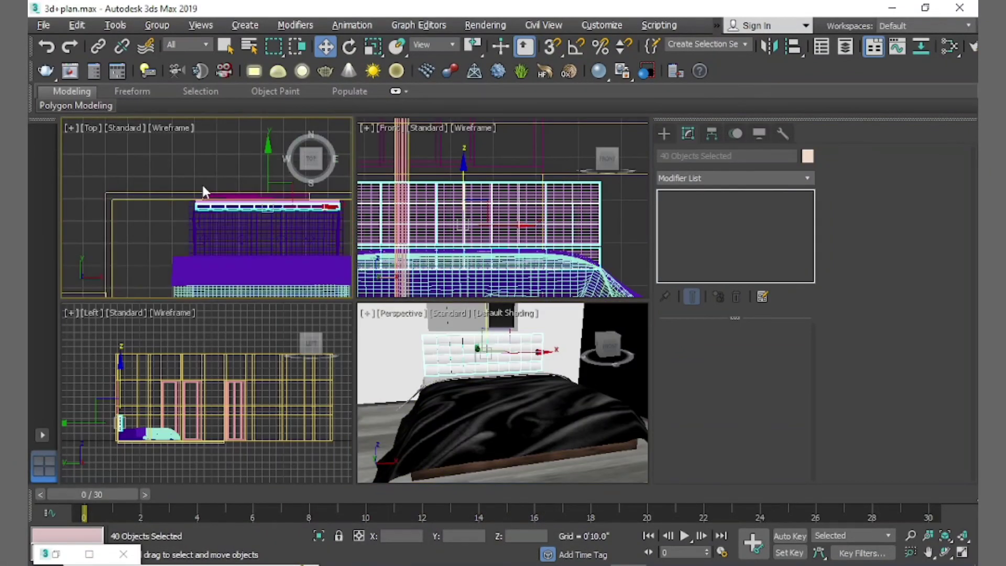
# - In the maximized Top view, draw a VRayLight plane covering the bedroom
pyautogui.rightClick(203, 185)
pyautogui.hotkey('alt', 'w')
pyautogui.moveTo(447, 296); pyautogui.dragTo(456, 265, button='middle')
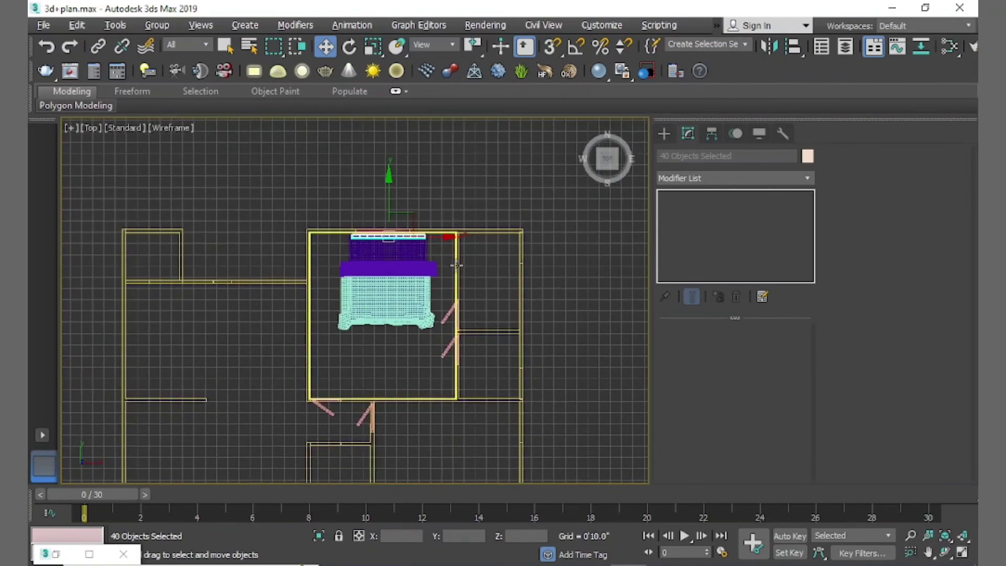
pyautogui.click(663, 135)
pyautogui.click(698, 154)
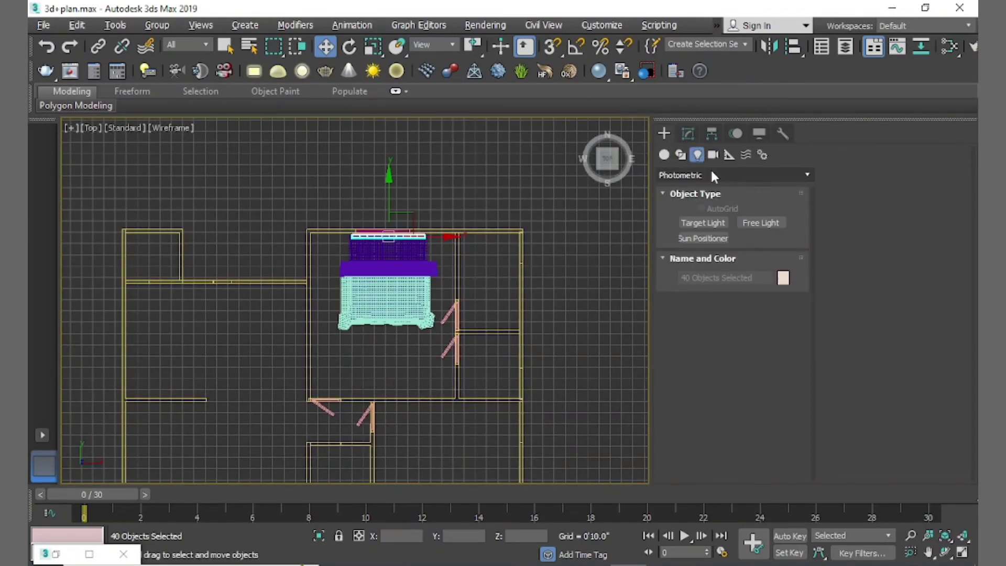
pyautogui.click(710, 167)
pyautogui.click(700, 218)
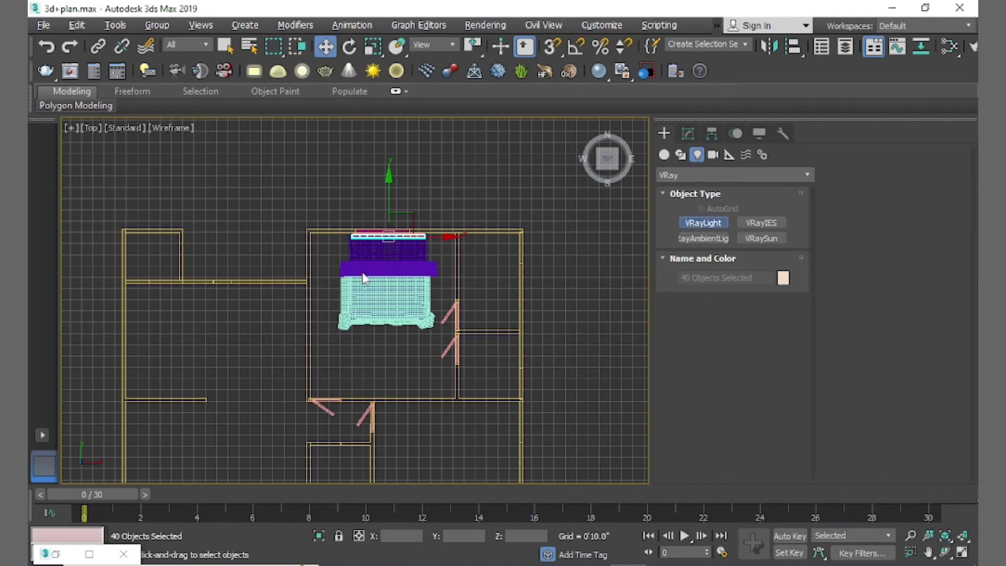
pyautogui.moveTo(410, 362); pyautogui.dragTo(452, 390)
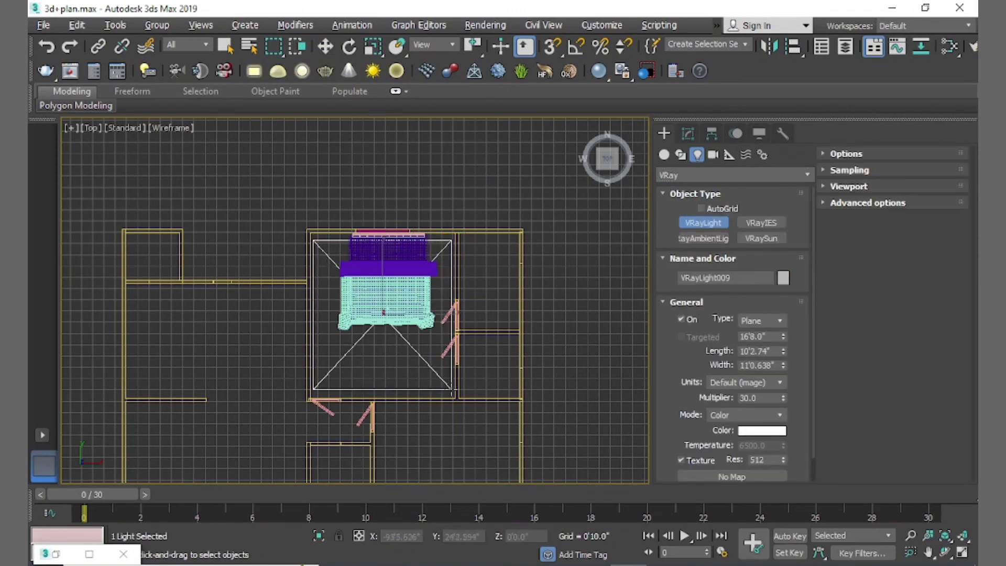
# - Raise the plane light above the bed and start a Shift+Q render of Perspective
pyautogui.hotkey('alt', 'w')
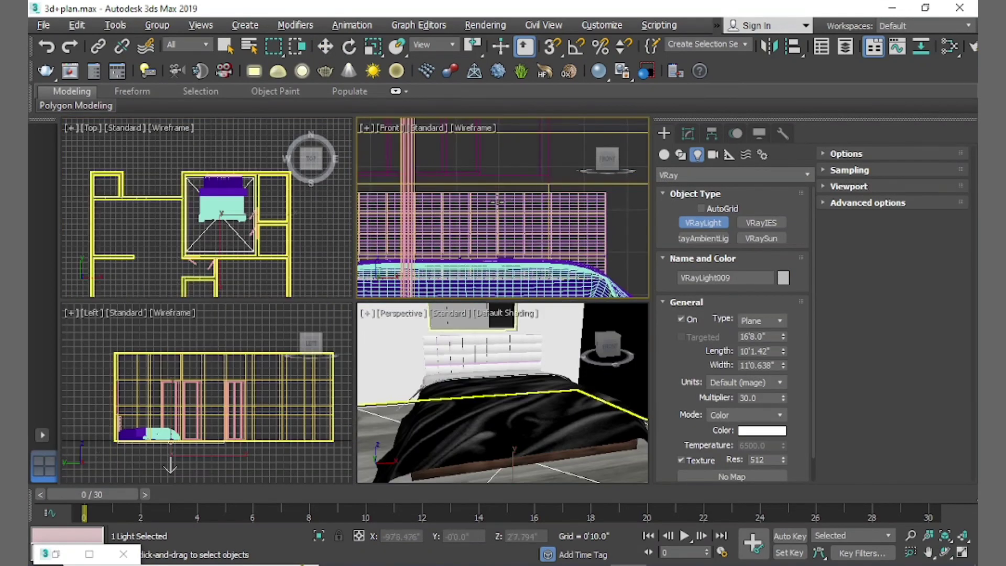
pyautogui.press('w')
pyautogui.scroll(-3, 478, 197)
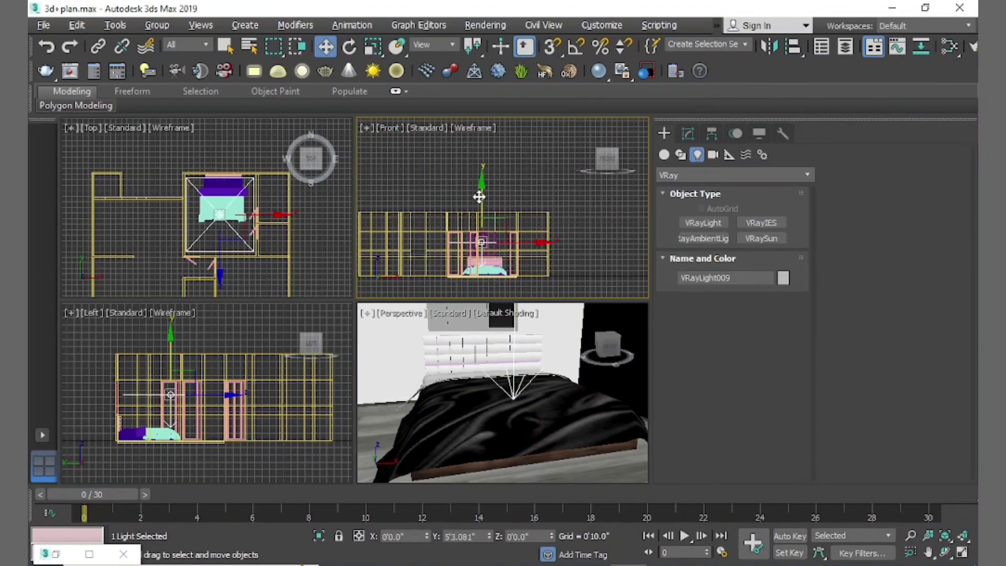
pyautogui.moveTo(515, 359); pyautogui.dragTo(519, 360, button='middle')
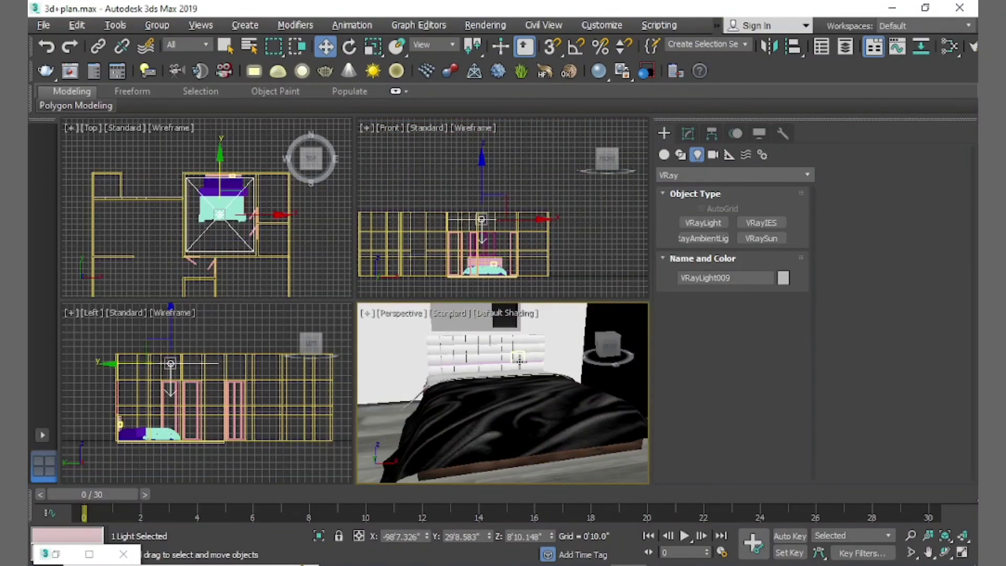
pyautogui.hotkey('alt', 'w')
pyautogui.hotkey('shift', 'q')
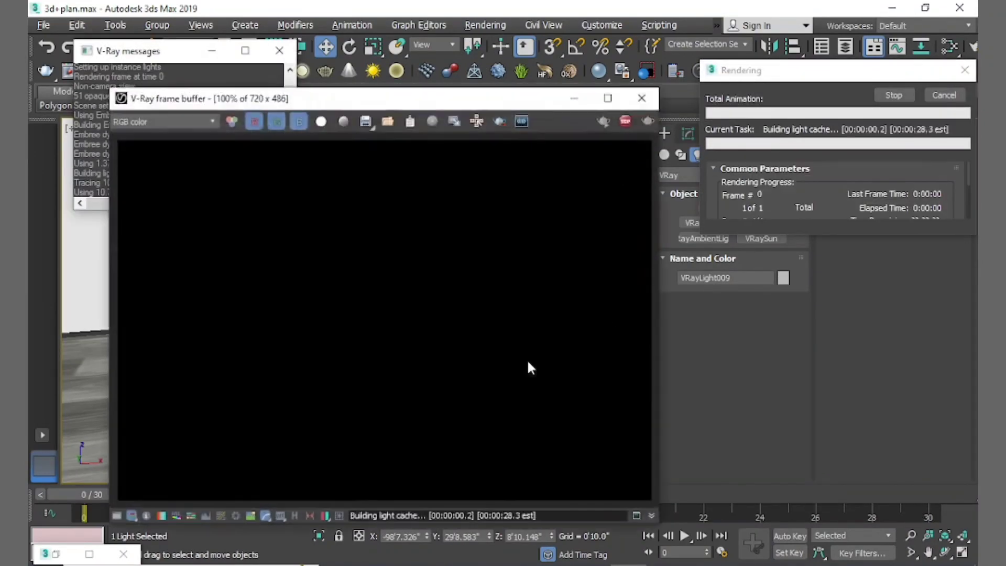